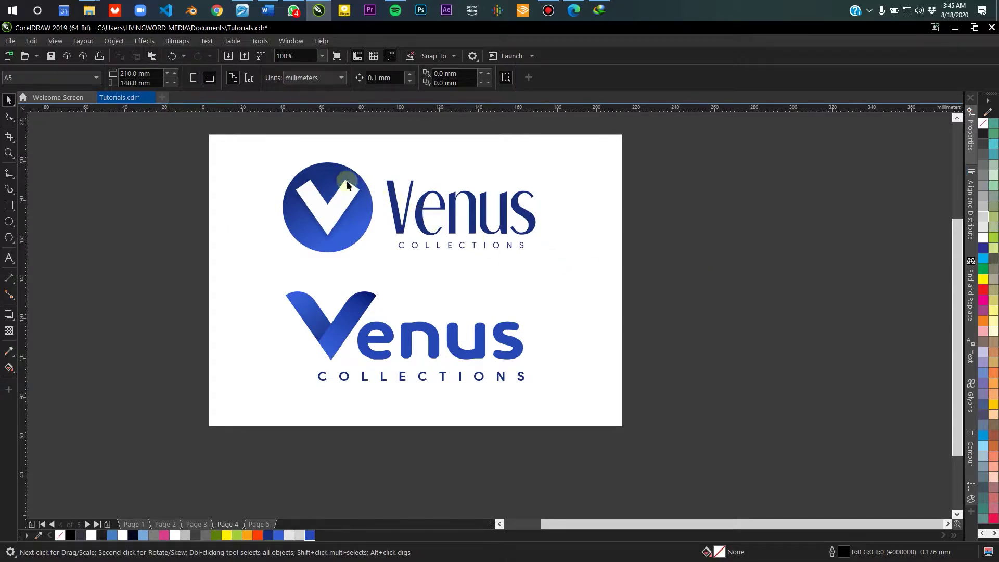
Step: Examine the two finished Venus Collections logo designs, comparing the V emblem in the circle with the V built into the wordmark
scroll(319, 165, up, 2)
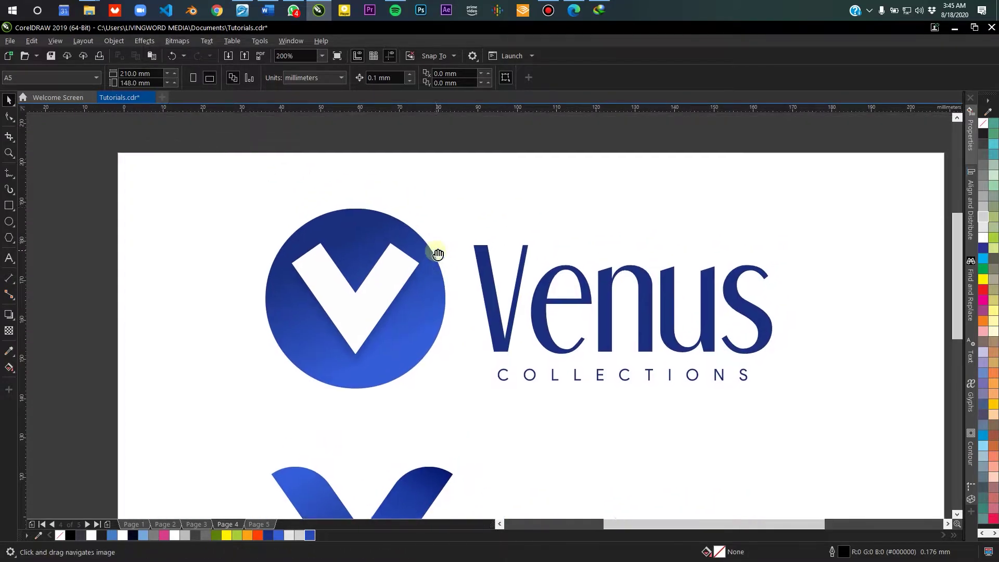
scroll(435, 251, up, 2)
scroll(393, 235, down, 2)
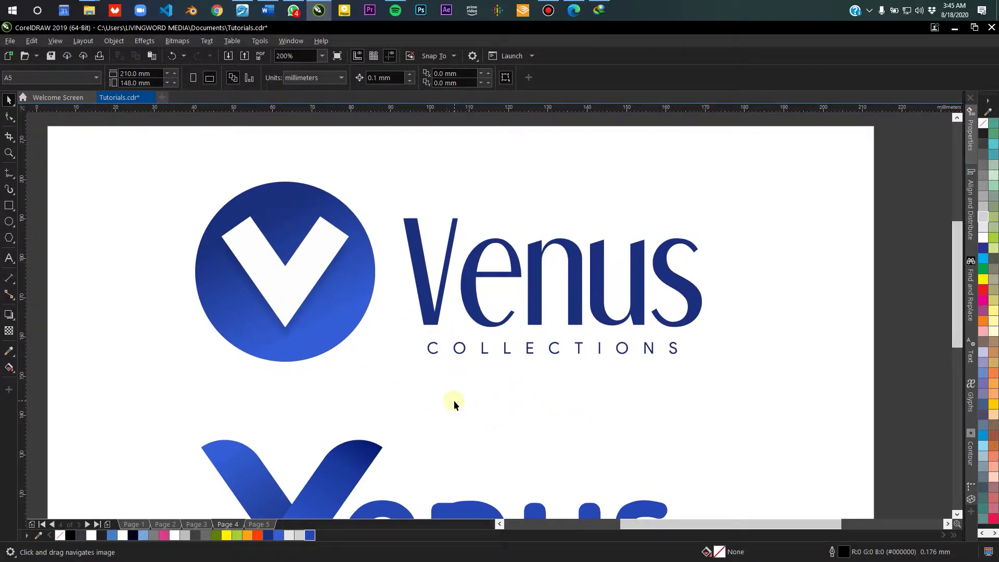
drag(539, 444, 557, 247)
drag(643, 383, 616, 359)
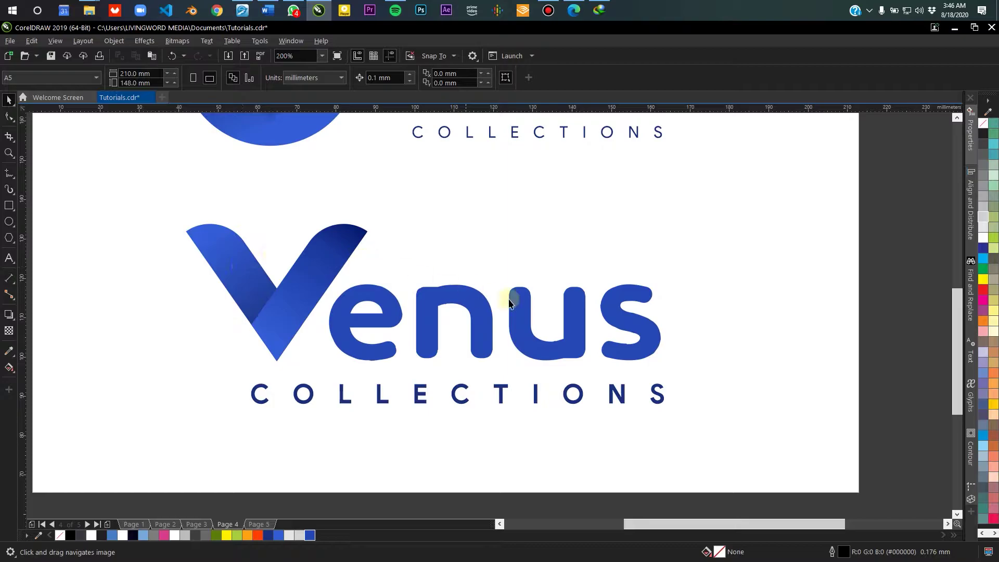
drag(442, 231, 448, 317)
drag(411, 224, 408, 292)
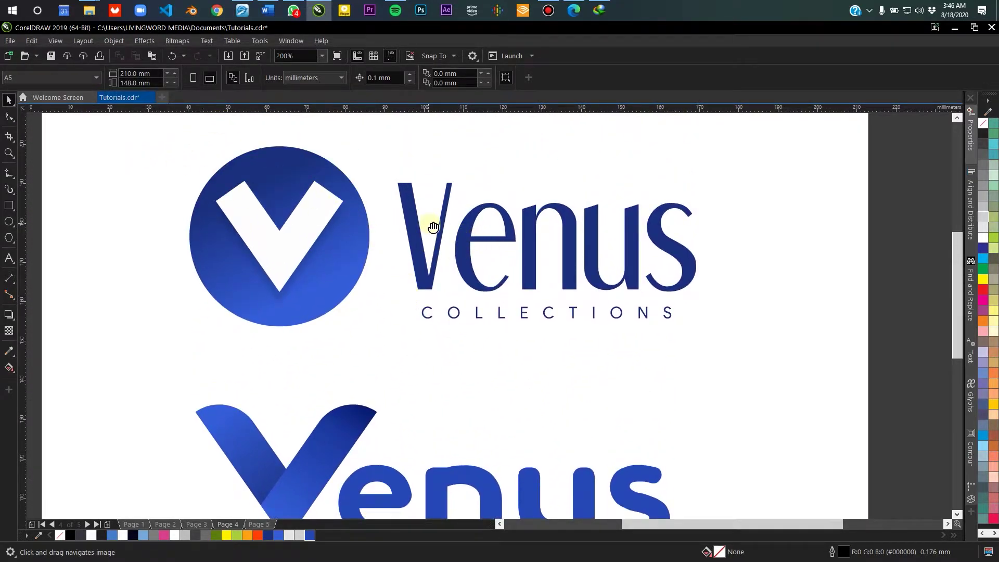
drag(434, 227, 453, 255)
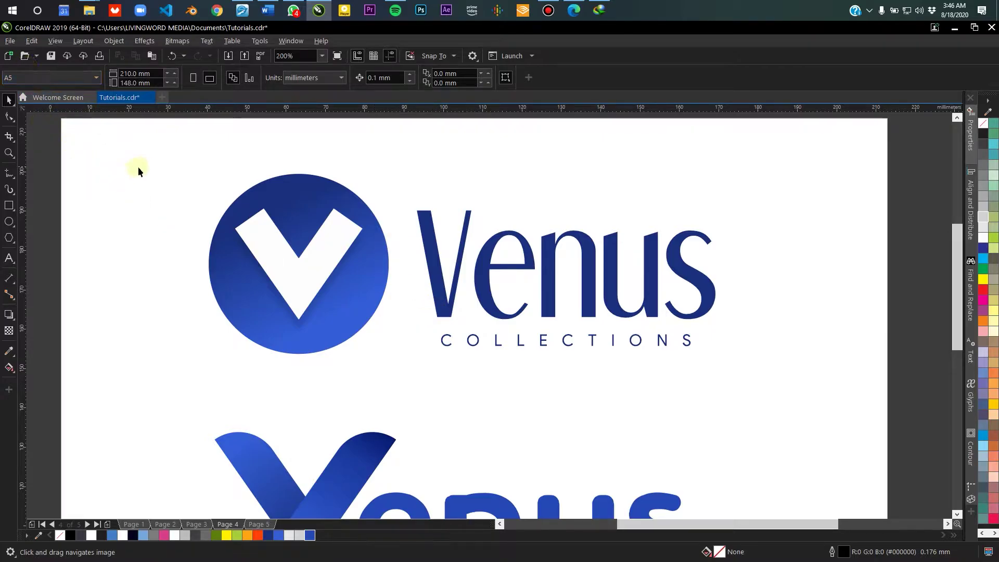
Step: Create a new landscape RGB document of 210 x 148 mm at 300 dpi
click(9, 55)
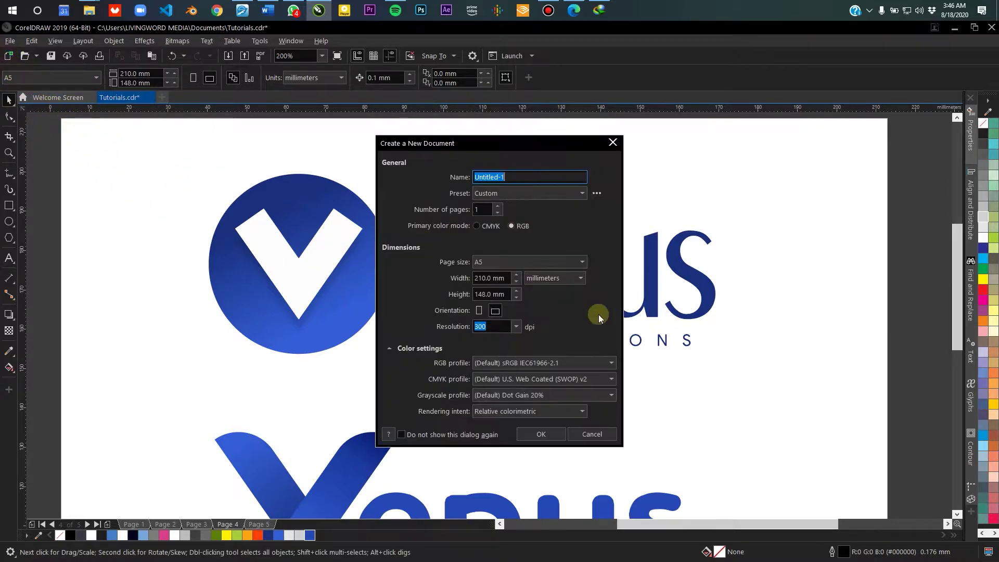
click(497, 314)
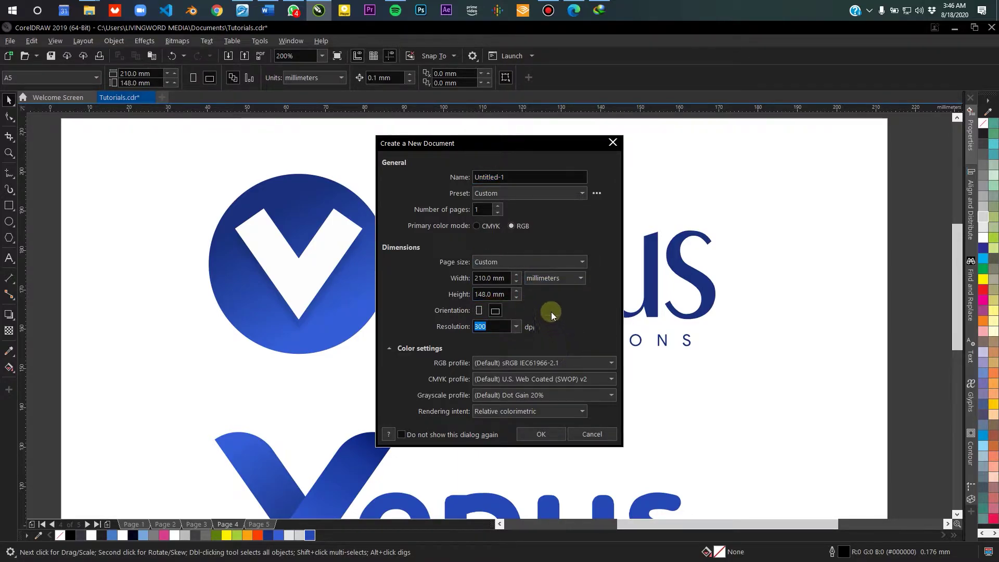
click(545, 435)
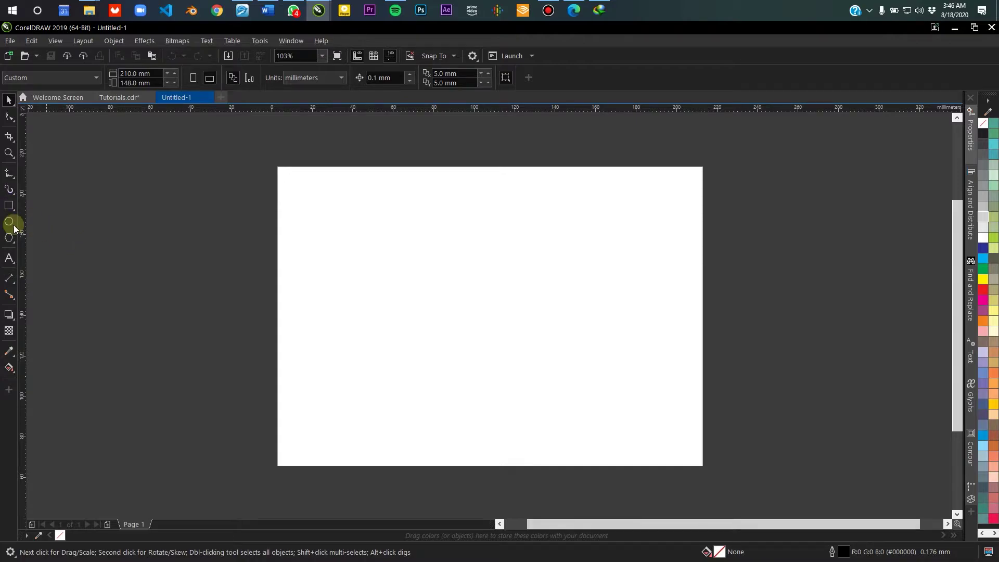
Step: Add the artistic text "Venus" in the upper part of the page
click(10, 257)
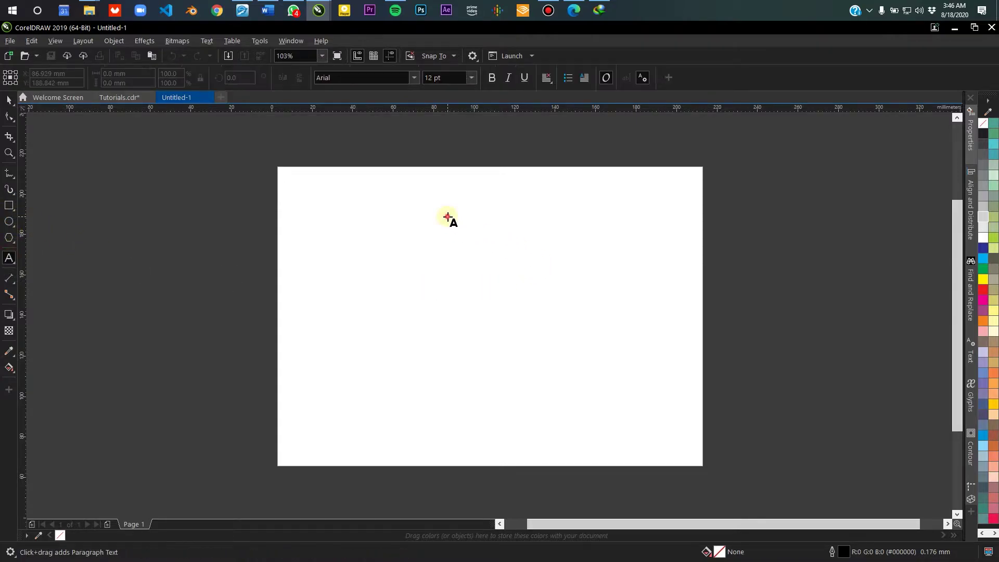
click(447, 216)
text(Venus)
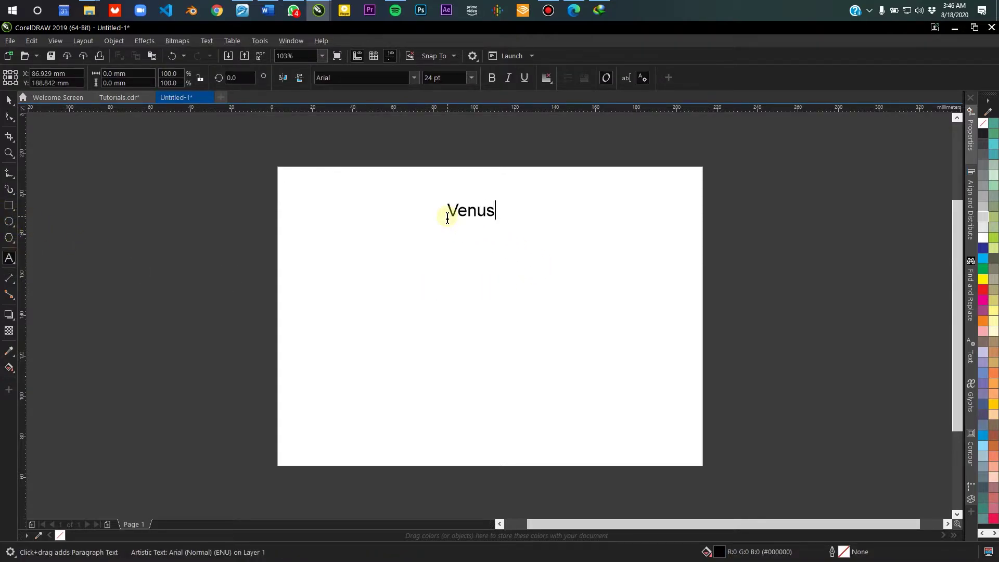
key(ctrl+space)
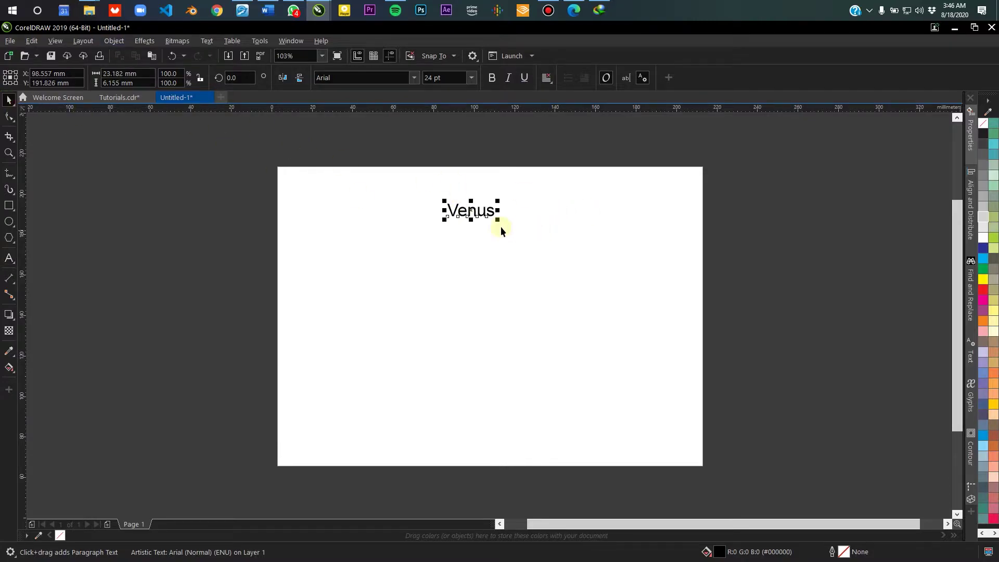
Step: Enlarge the Venus text to about 83.5 pt and move it to the page's upper-right area
drag(498, 220, 613, 283)
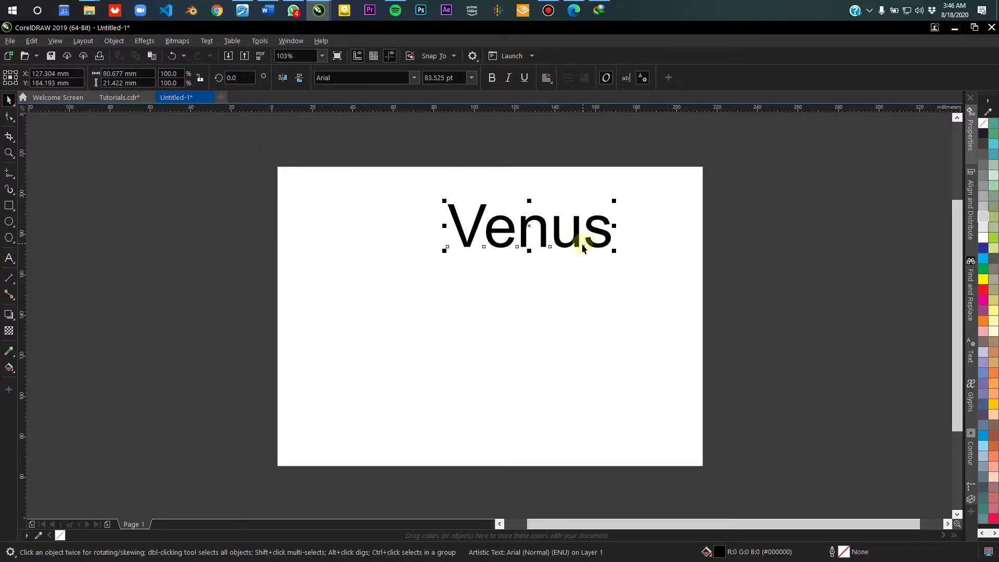
drag(578, 242, 606, 249)
click(8, 278)
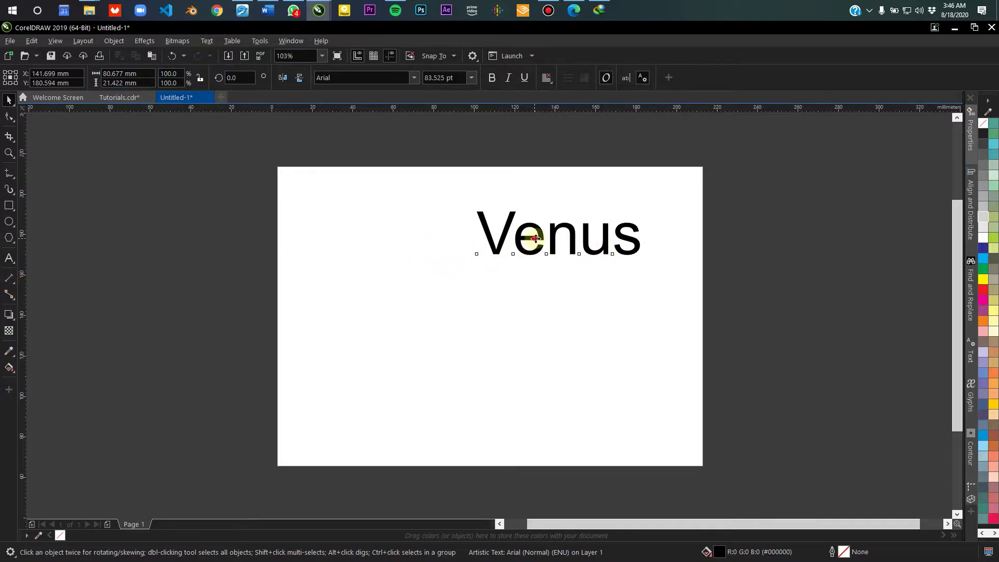
drag(537, 239, 566, 253)
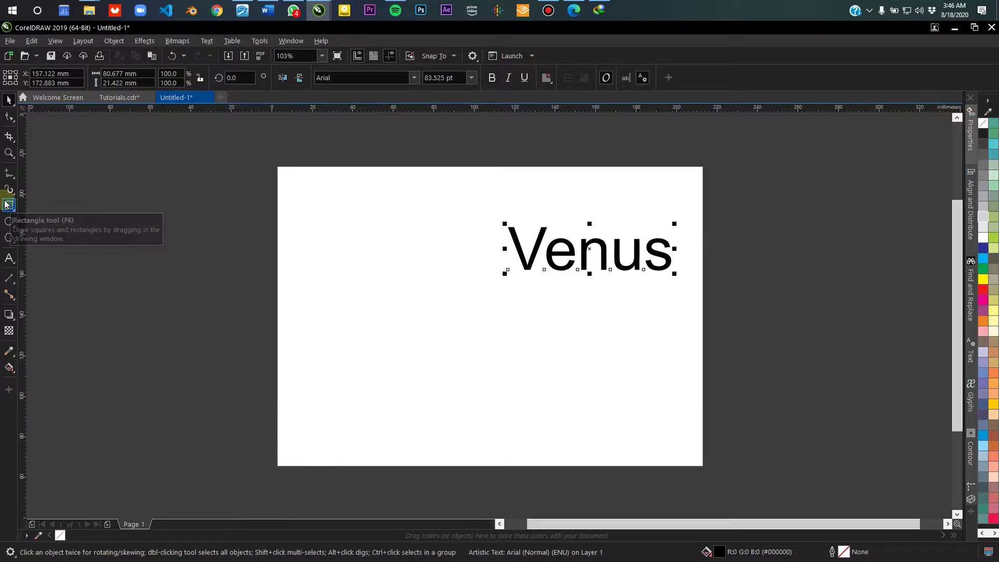
Step: Draw a tall, narrow rectangle about 12 mm wide and 45 mm high in the left part of the page
click(7, 208)
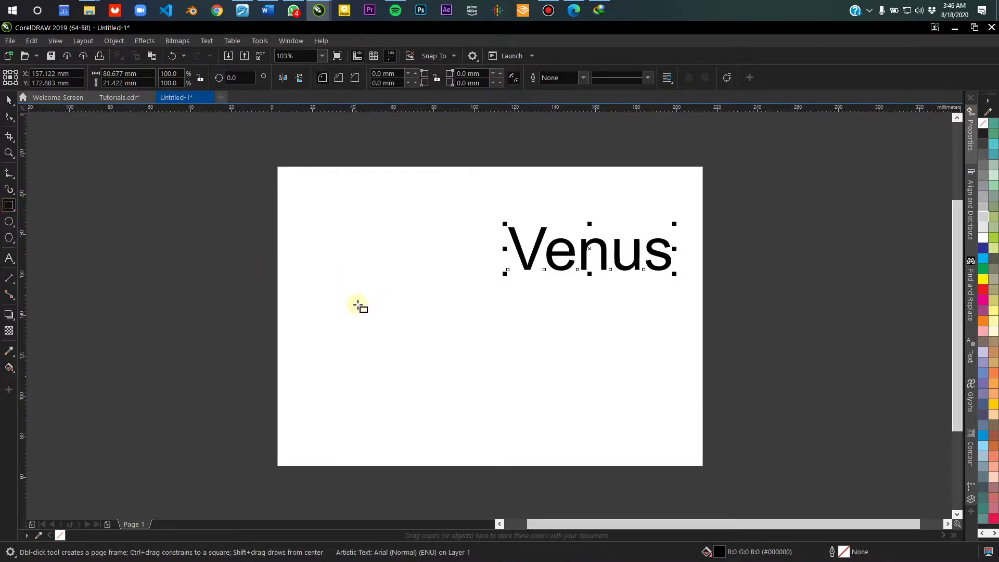
scroll(359, 292, up, 2)
drag(330, 222, 378, 398)
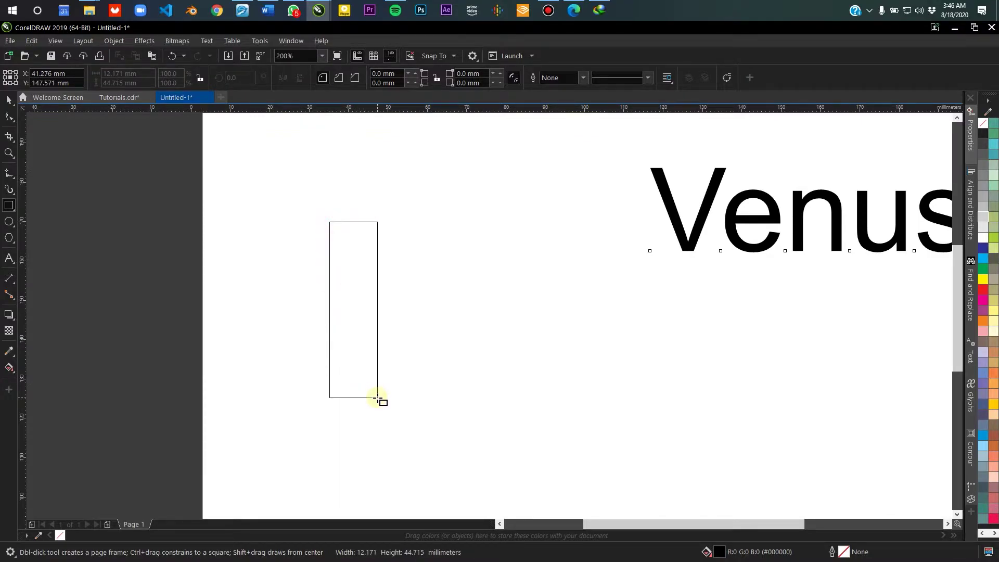
drag(378, 398, 379, 399)
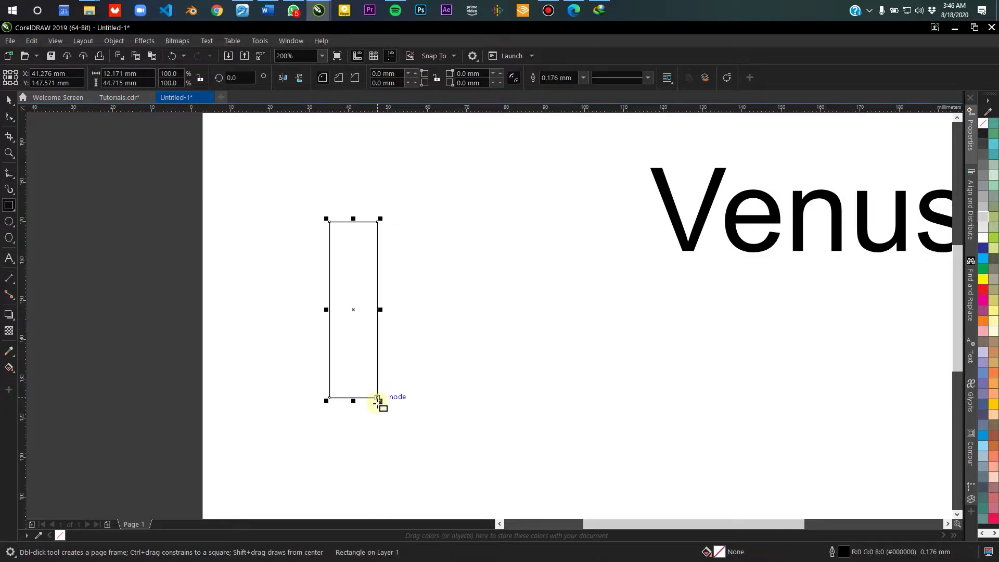
click(9, 102)
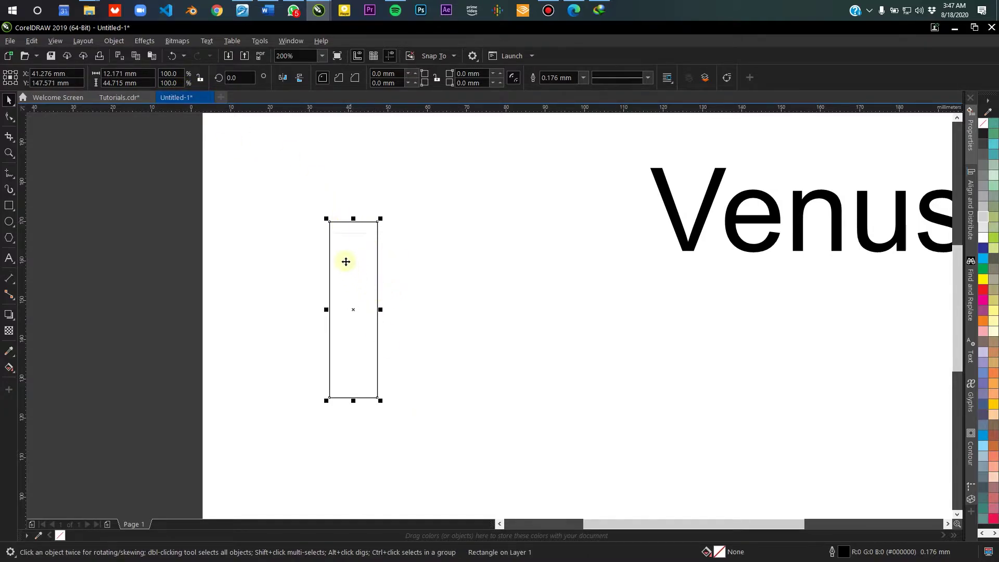
Step: Rotate the rectangle by 35 degrees
click(235, 77)
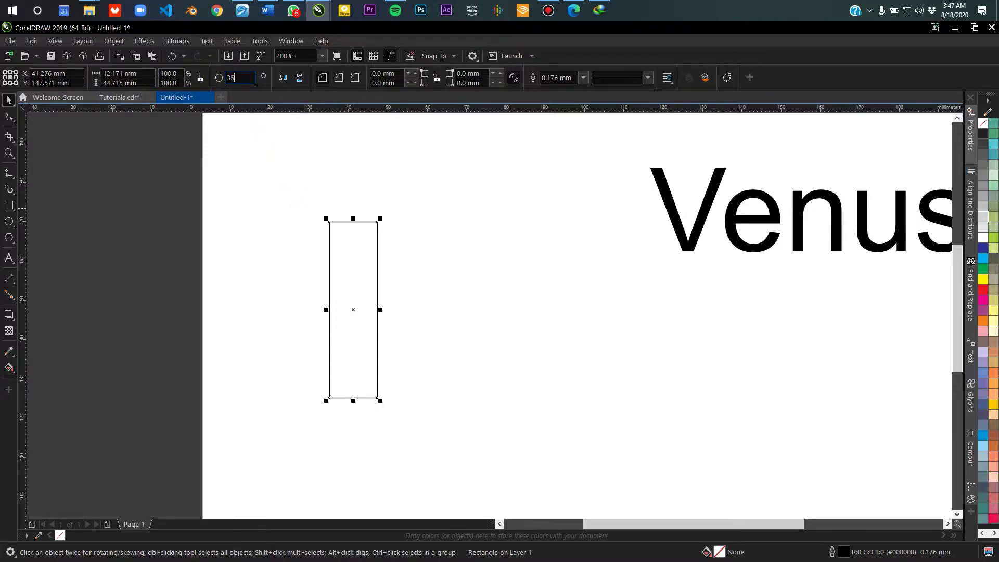
text(35)
key(Return)
click(449, 305)
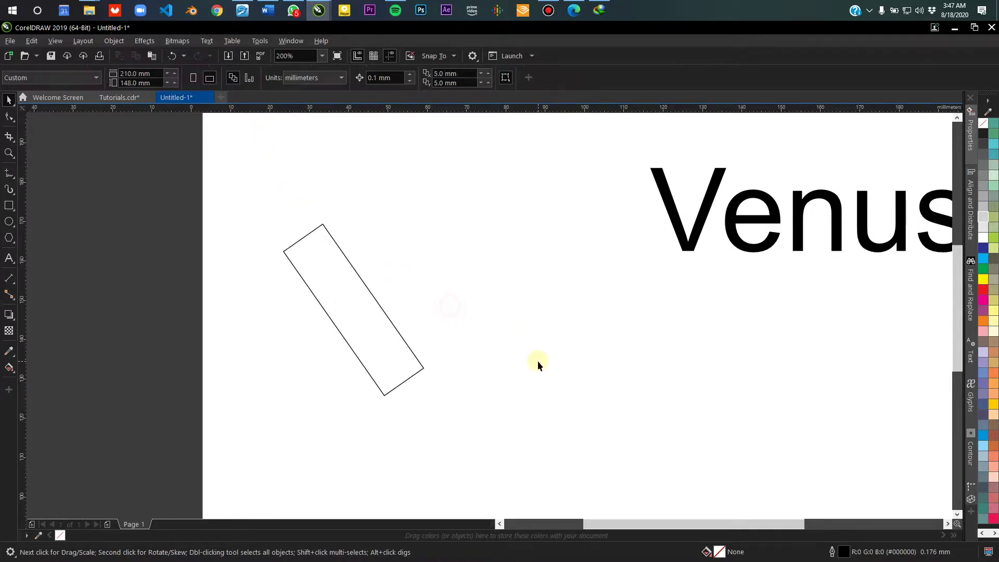
Step: Duplicate the rotated rectangle and mirror the copy horizontally
click(323, 292)
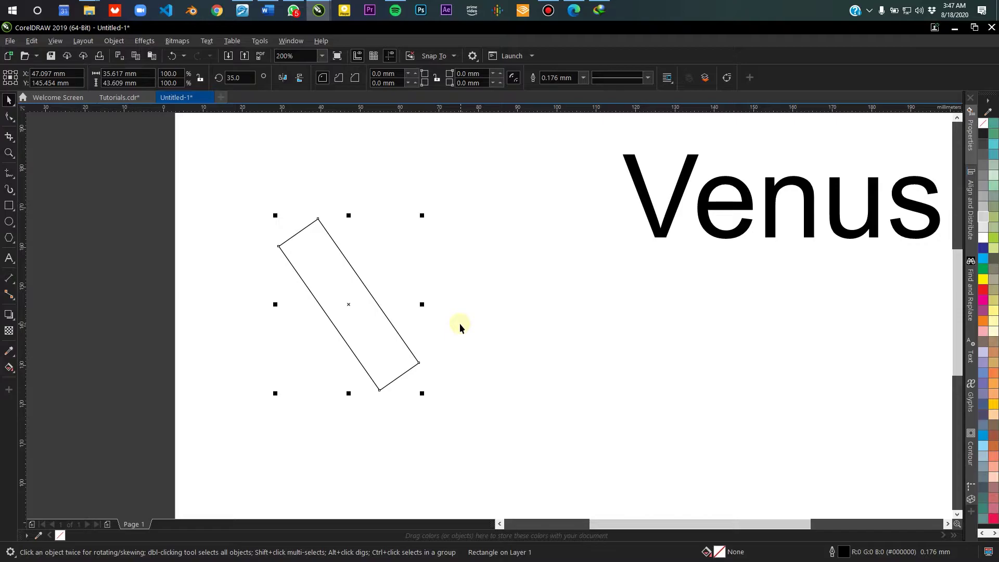
key(ctrl+d)
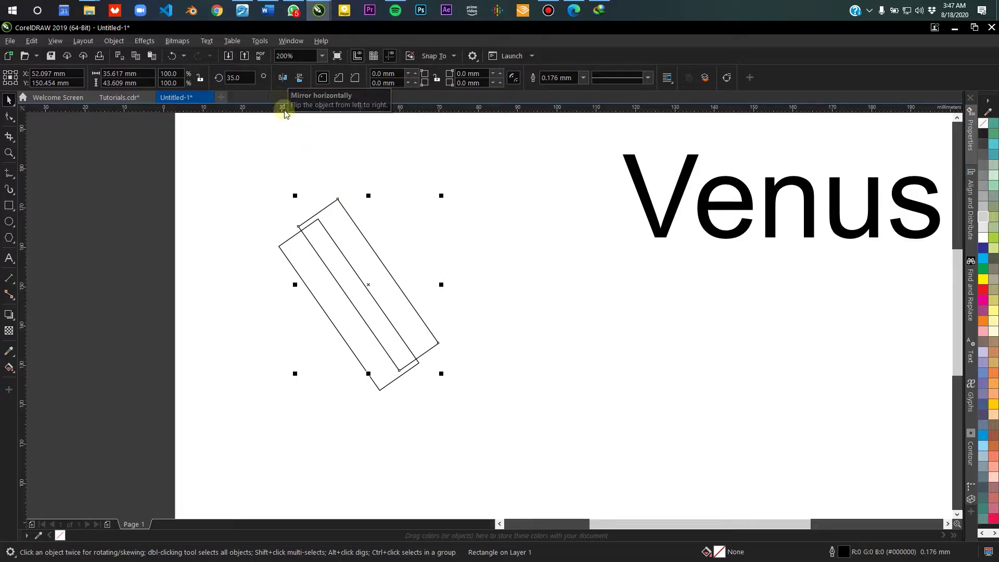
click(281, 79)
click(567, 283)
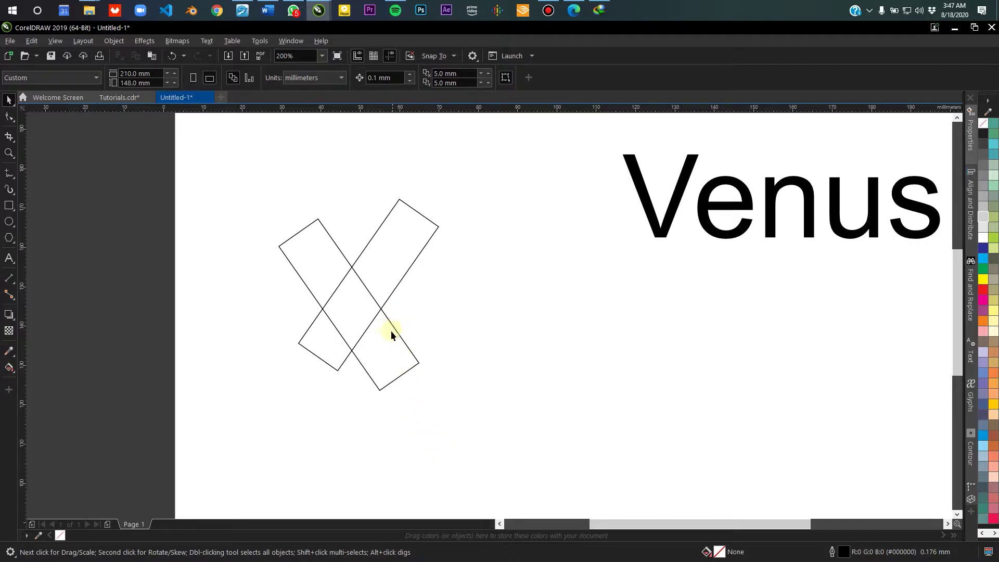
Step: Move the mirrored rectangle level with the original so that their lowest corners meet in a V shape
scroll(351, 345, up, 2)
scroll(385, 279, down, 2)
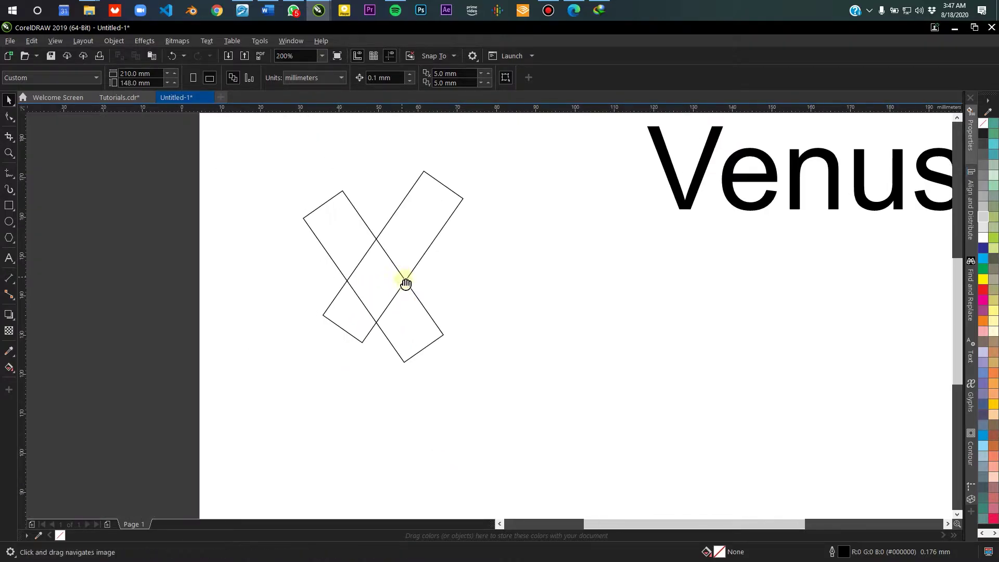
click(384, 263)
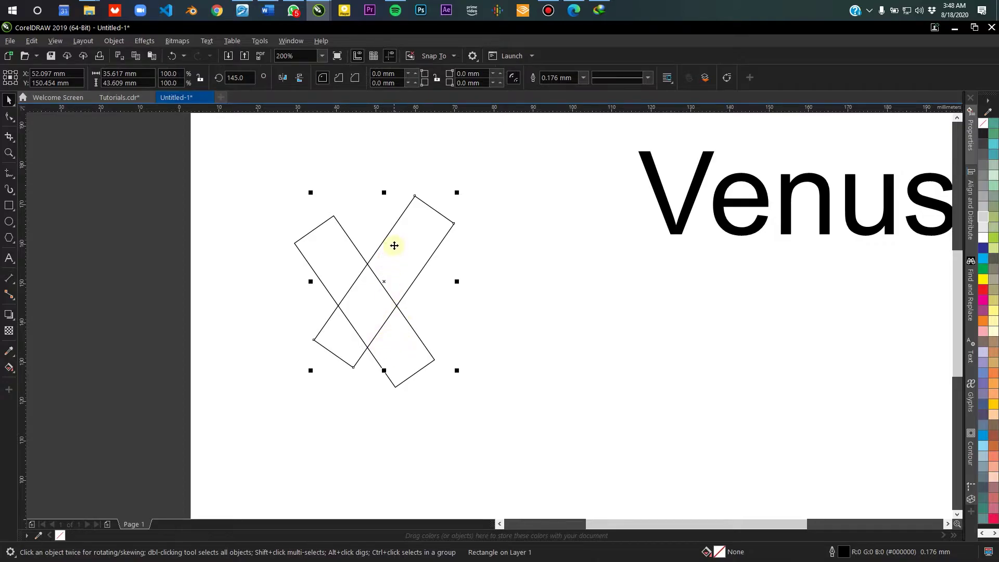
drag(389, 258, 416, 324)
Step: Fine-tune the mirrored rectangle's horizontal position until the two lower corners coincide exactly at the V's tip
scroll(382, 393, up, 4)
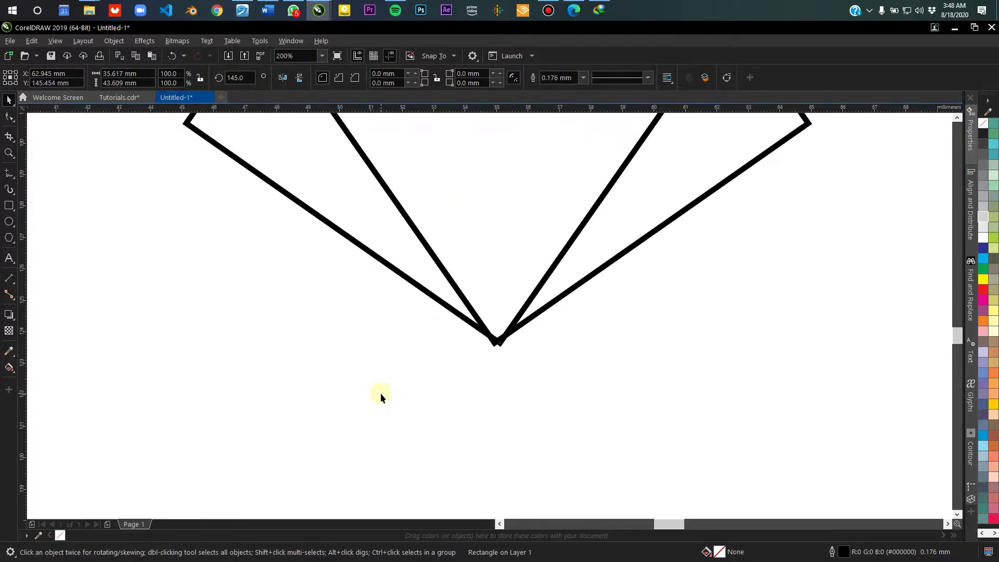
scroll(497, 378, down, 2)
scroll(493, 373, down, 3)
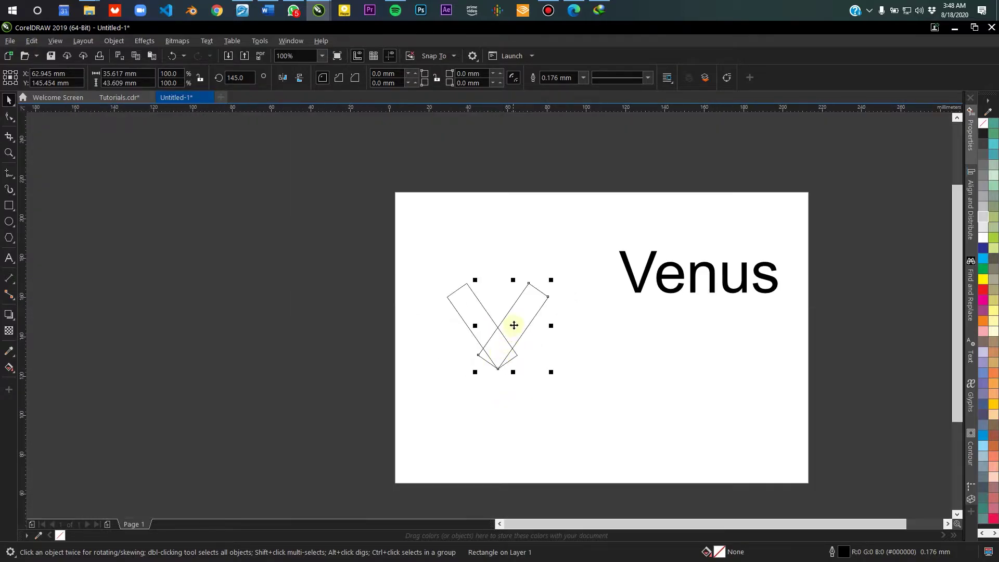
scroll(440, 397, up, 5)
scroll(540, 377, up, 1)
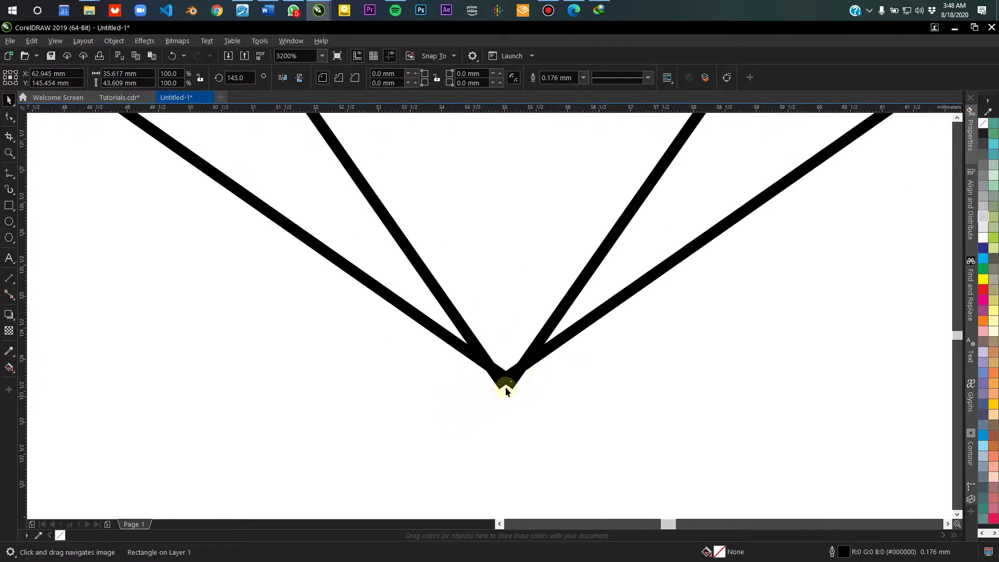
drag(505, 386, 505, 396)
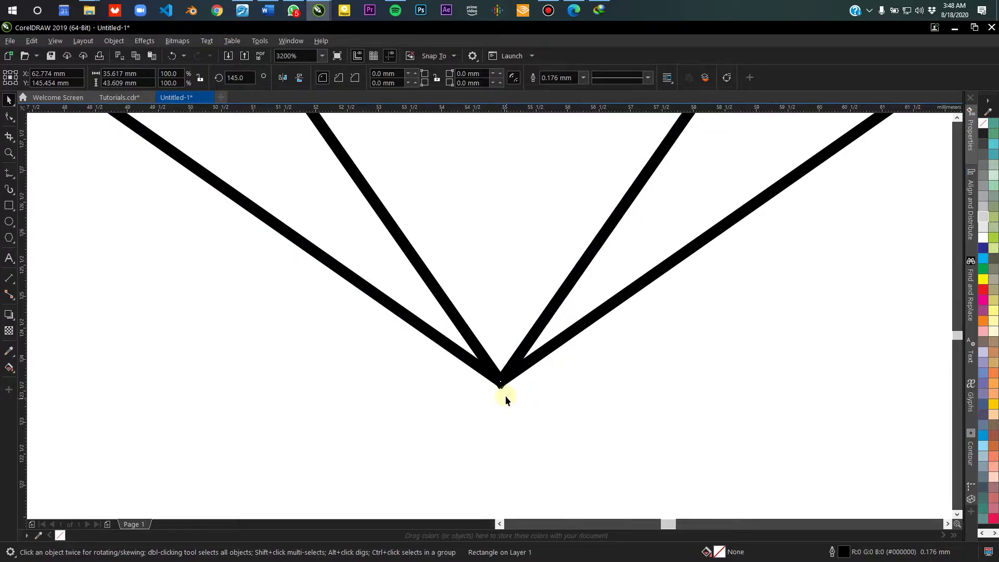
scroll(484, 335, up, 2)
drag(484, 335, 487, 351)
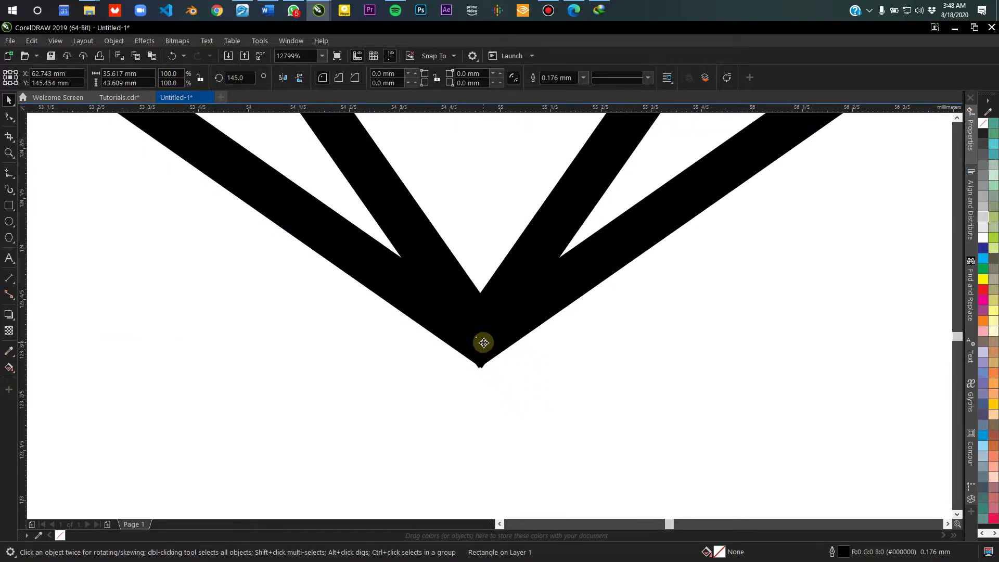
scroll(479, 357, up, 3)
drag(495, 336, 471, 295)
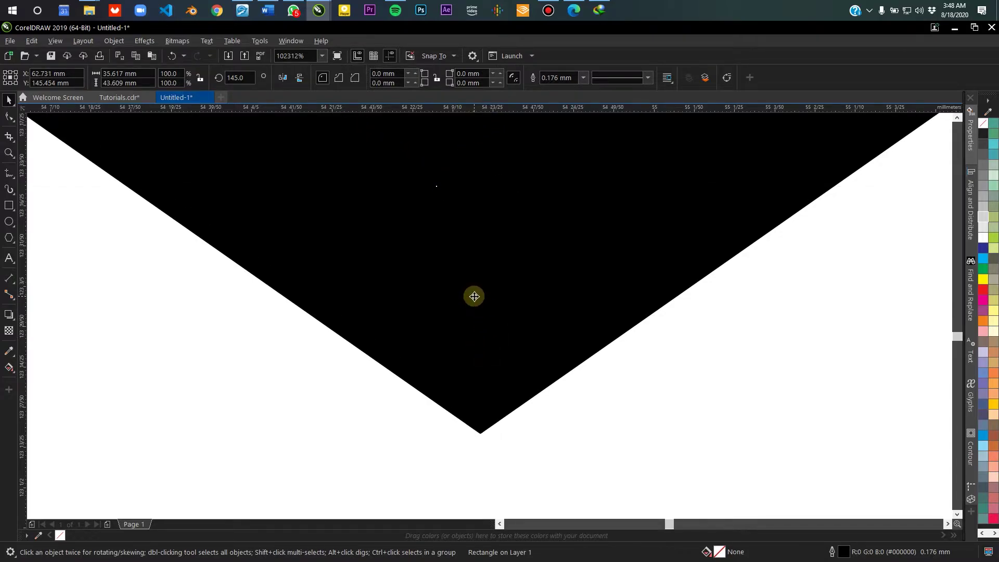
scroll(495, 431, down, 2)
scroll(494, 415, down, 8)
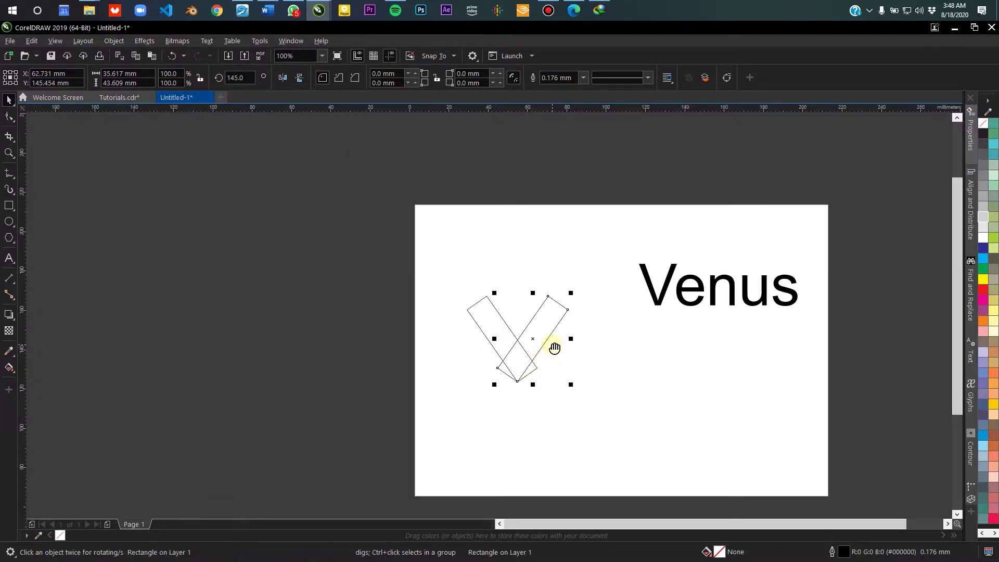
drag(554, 347, 520, 405)
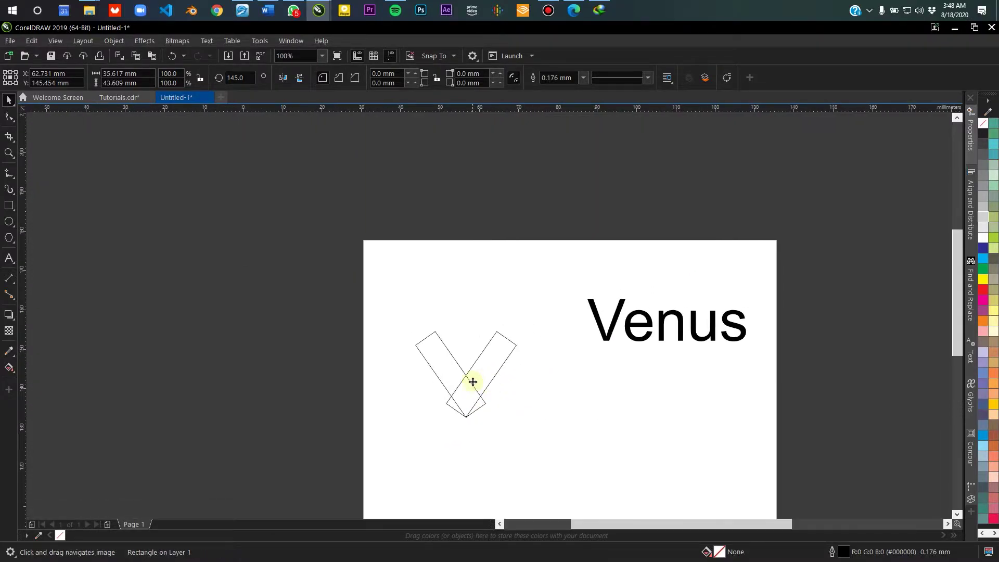
scroll(520, 405, up, 2)
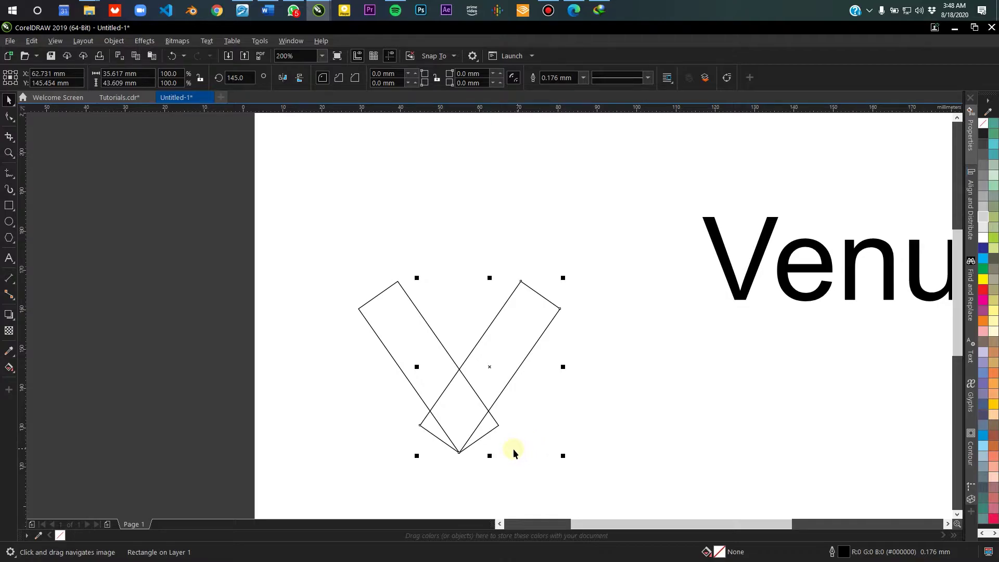
scroll(467, 440, up, 2)
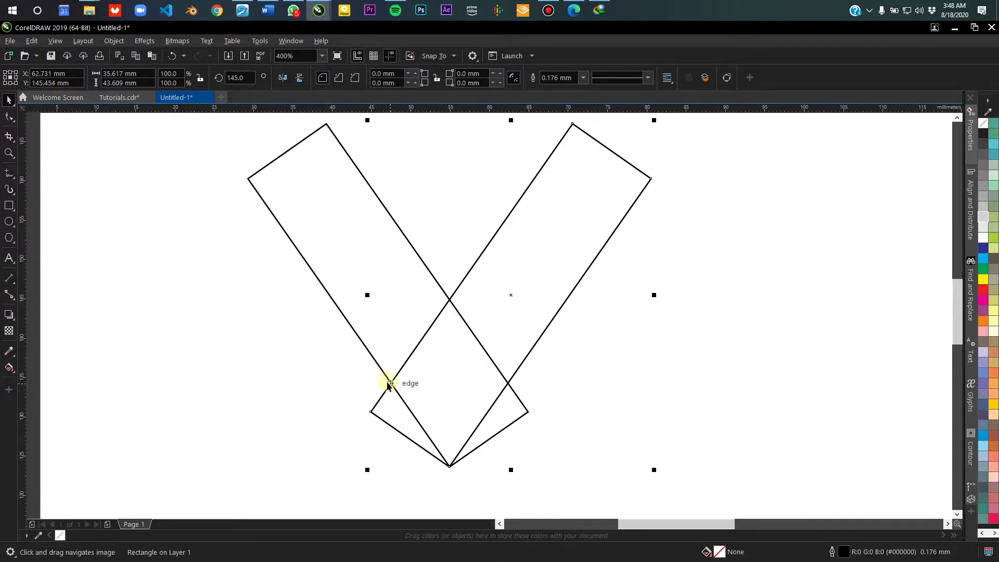
Step: Select both crossed rectangles of the V and convert them to curves
scroll(423, 428, down, 1)
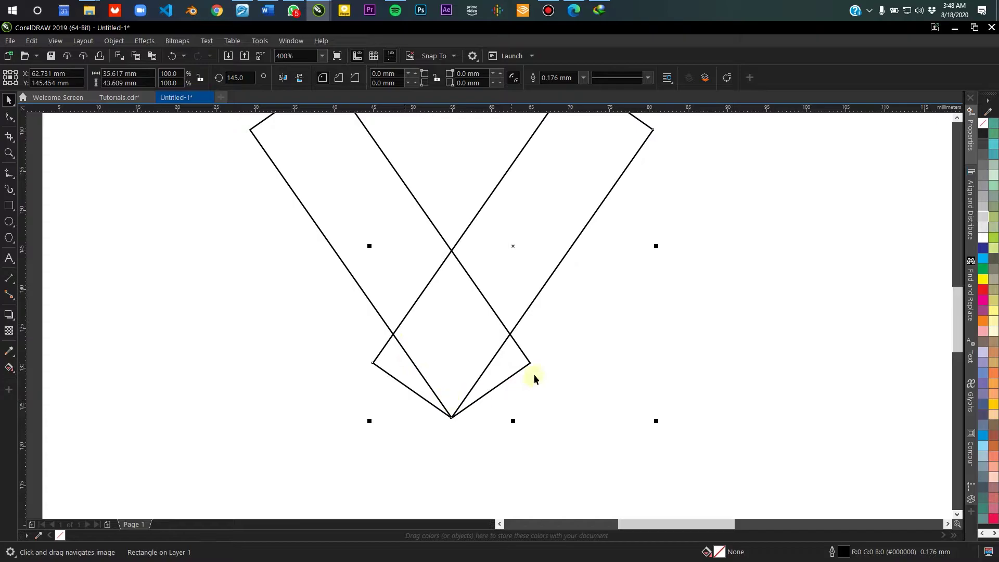
scroll(634, 348, down, 1)
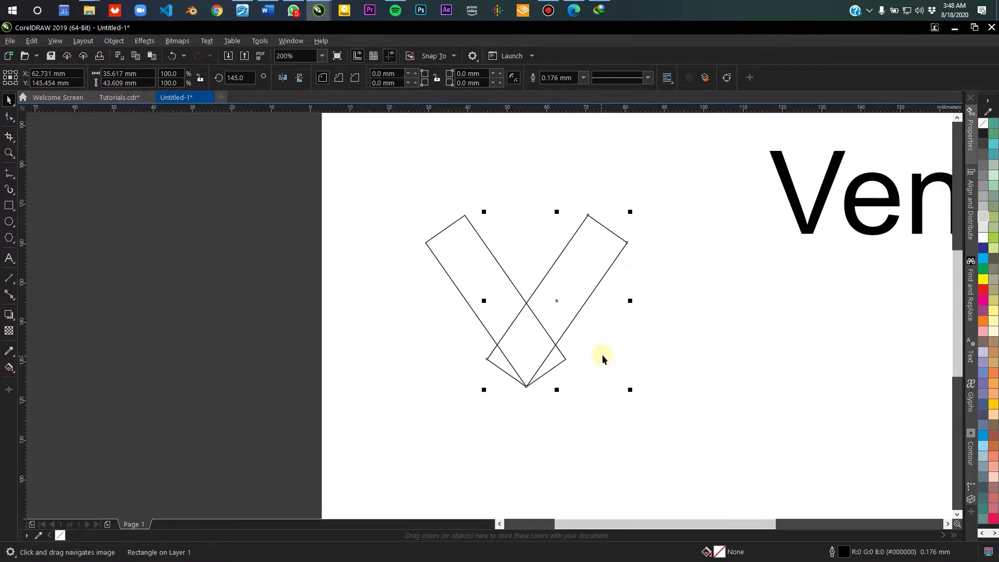
drag(601, 354, 510, 378)
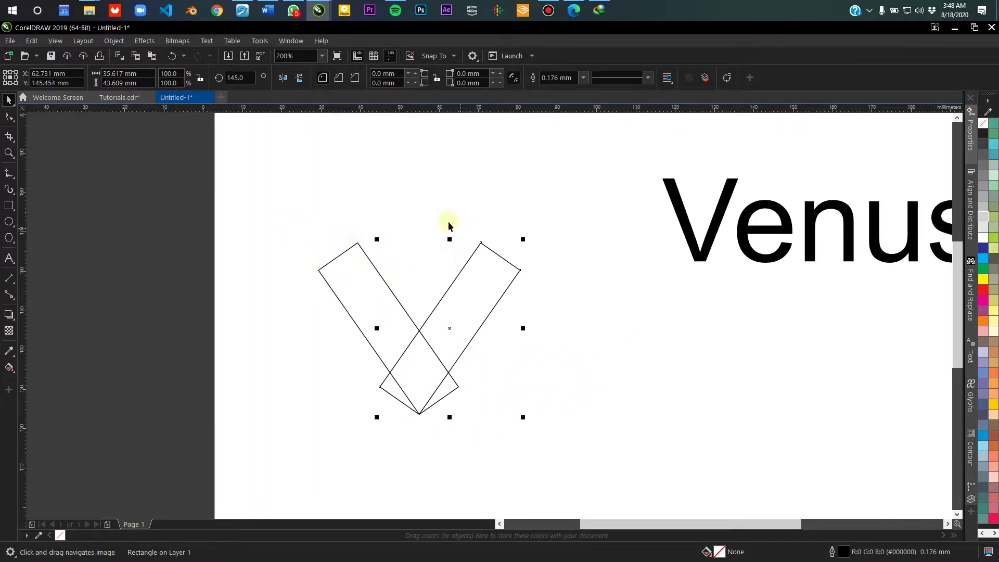
drag(276, 202, 592, 454)
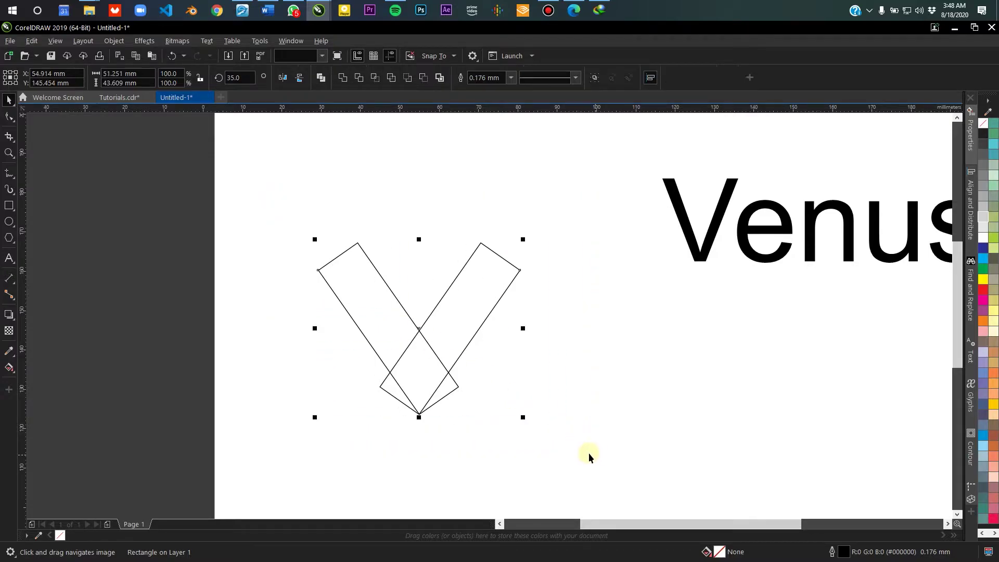
scroll(469, 359, up, 1)
scroll(468, 353, down, 1)
right_click(461, 329)
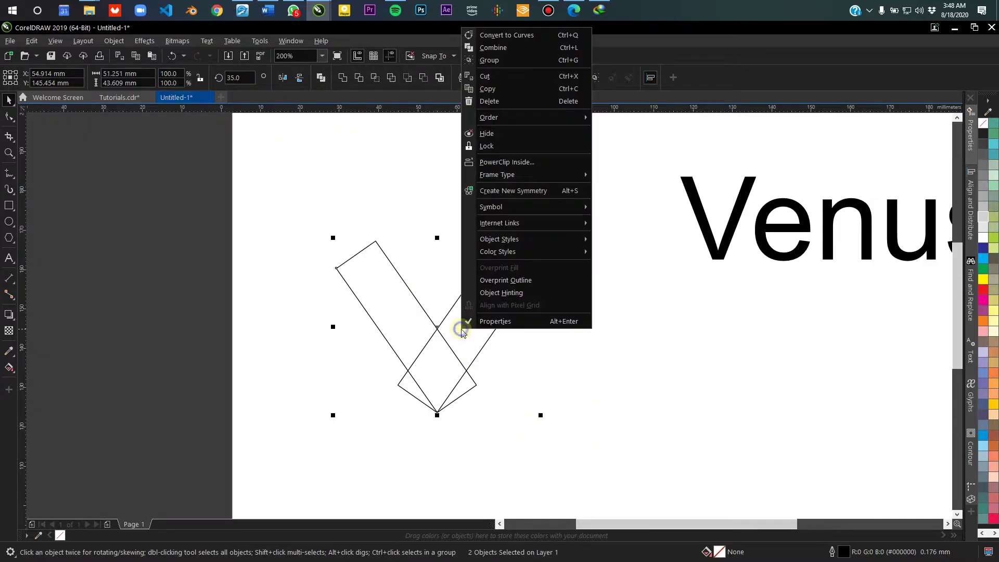
click(497, 432)
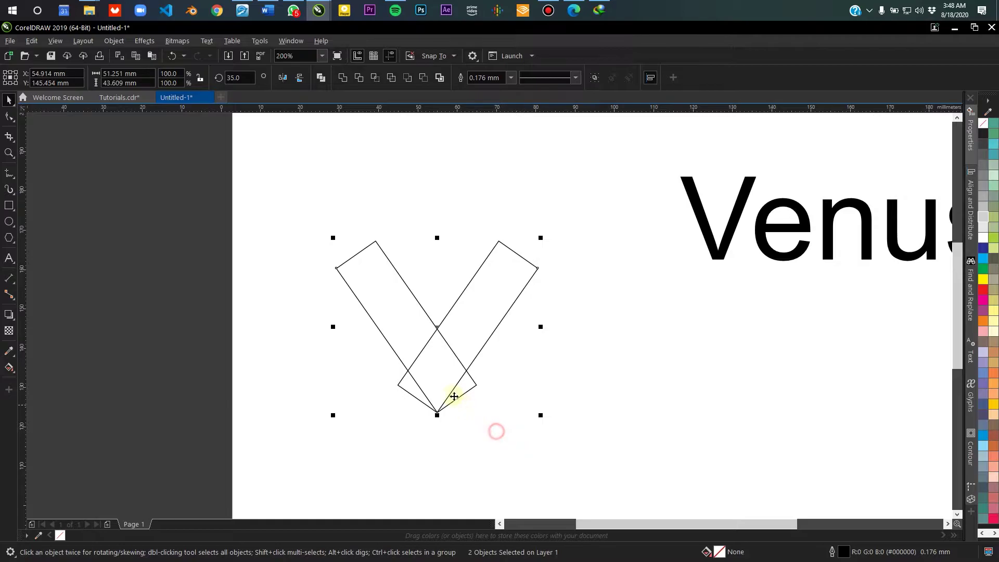
right_click(454, 341)
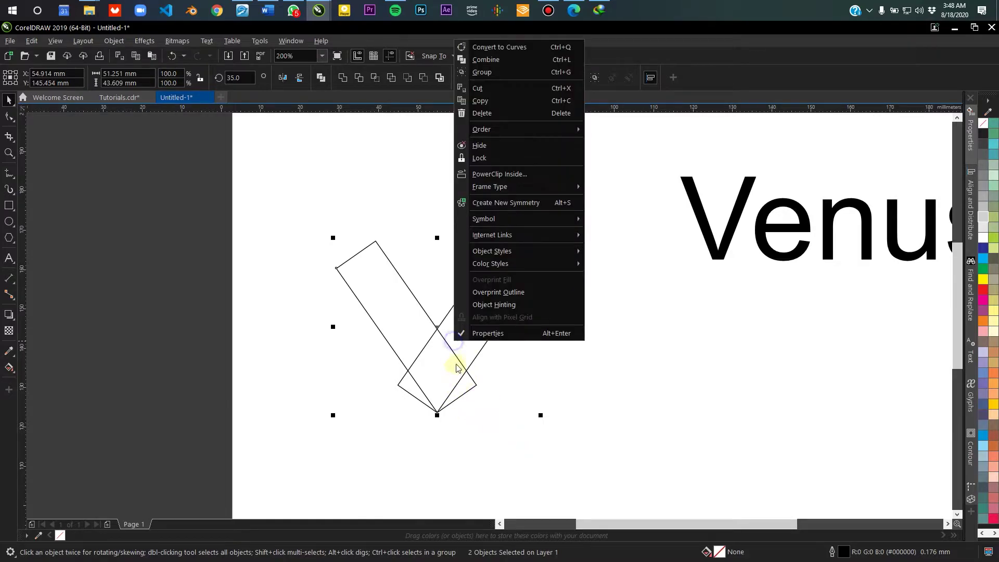
click(483, 48)
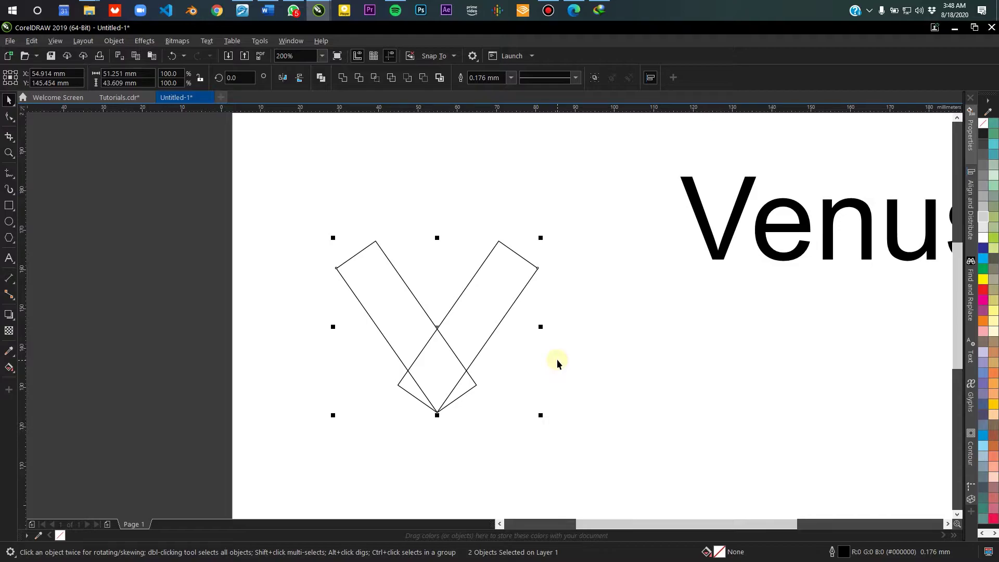
click(575, 319)
Step: Add a node to the original rectangle's inner edge exactly where it crosses the mirrored rectangle's outer edge near the V's tip
scroll(498, 404, up, 1)
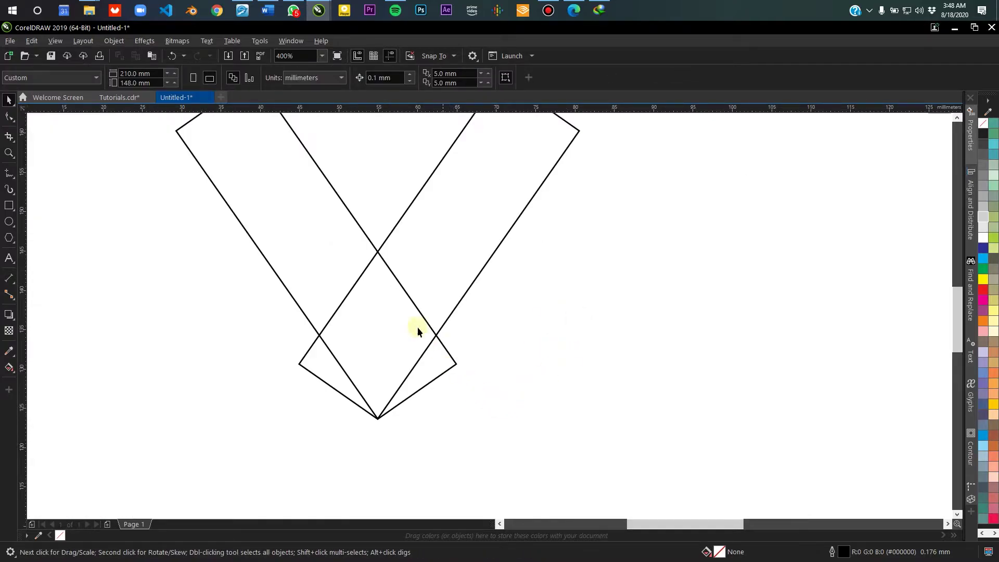
scroll(357, 302, down, 1)
click(357, 303)
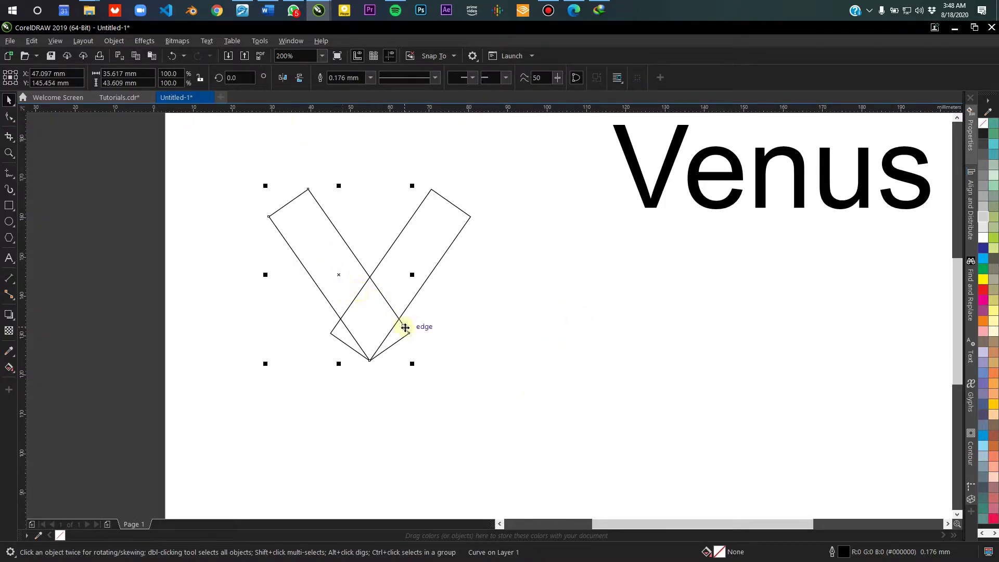
click(511, 299)
click(329, 242)
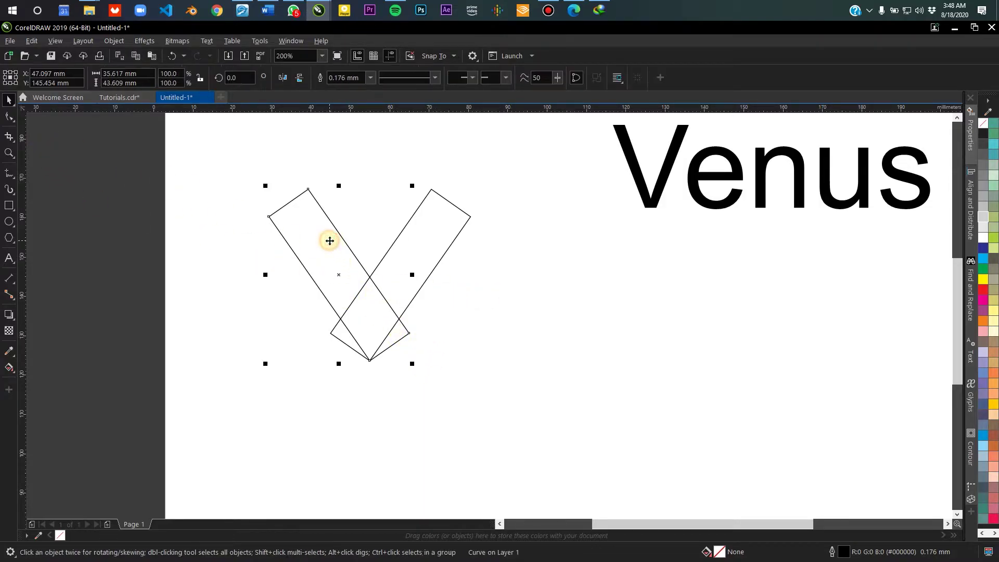
click(9, 118)
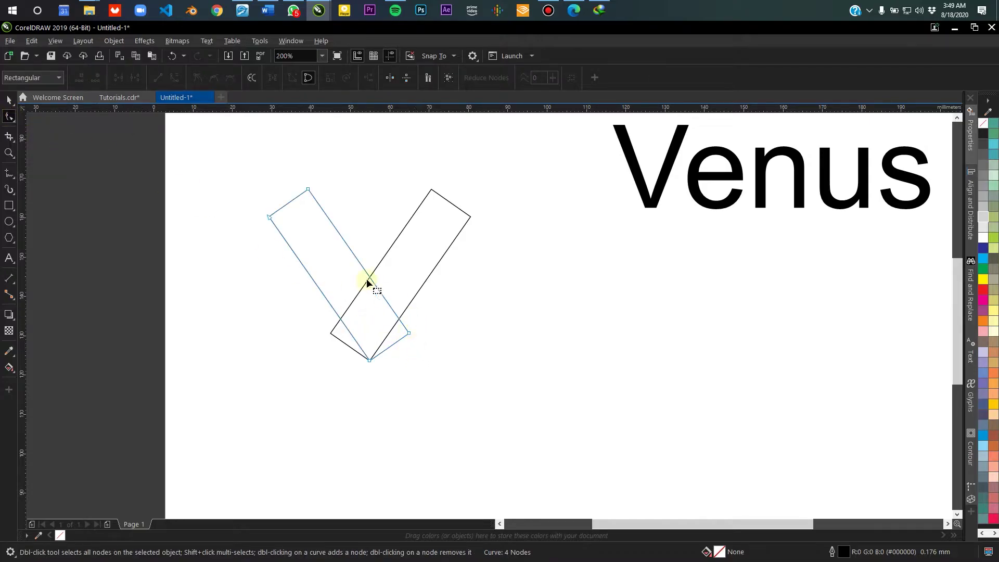
scroll(380, 326, up, 1)
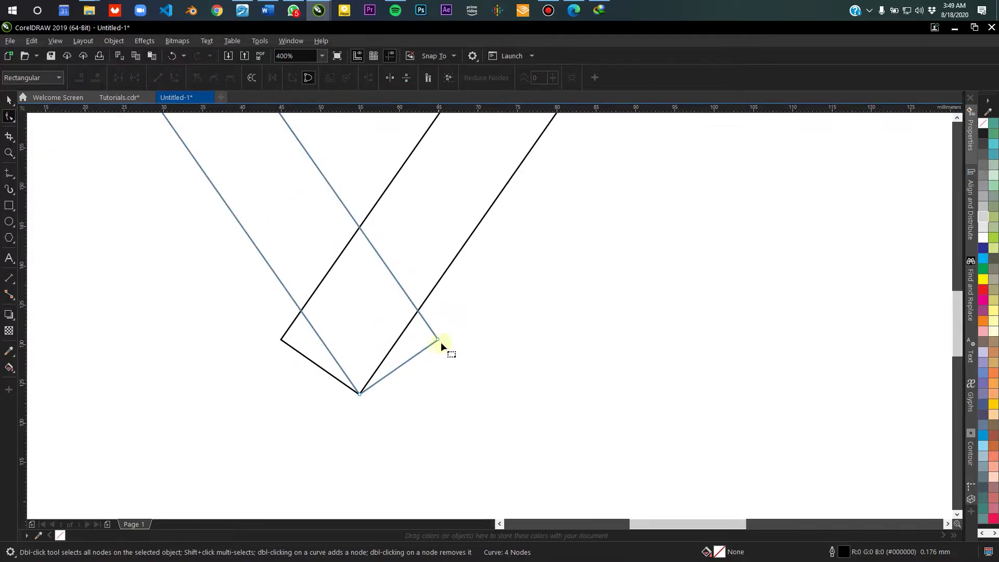
scroll(445, 342, down, 1)
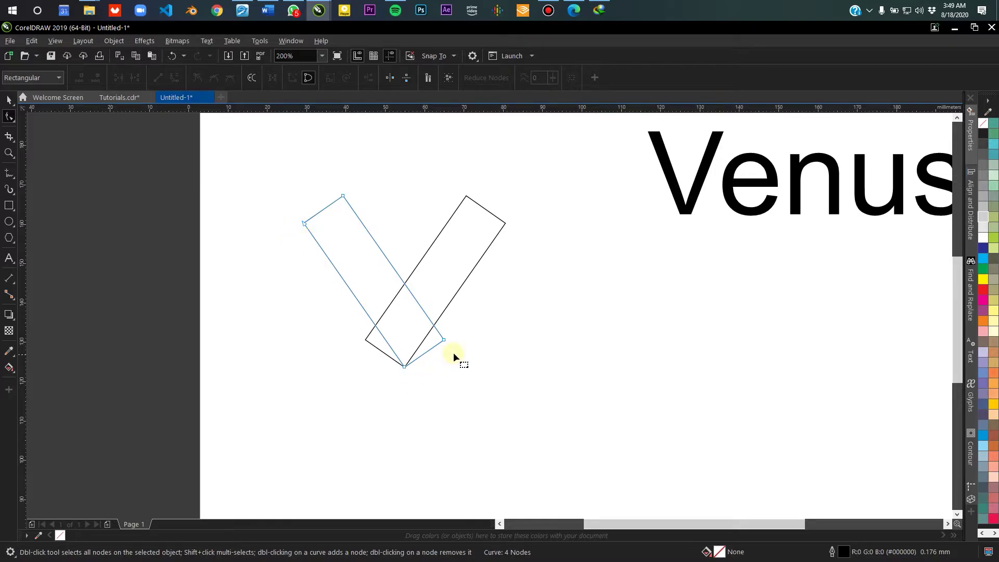
scroll(451, 338, up, 1)
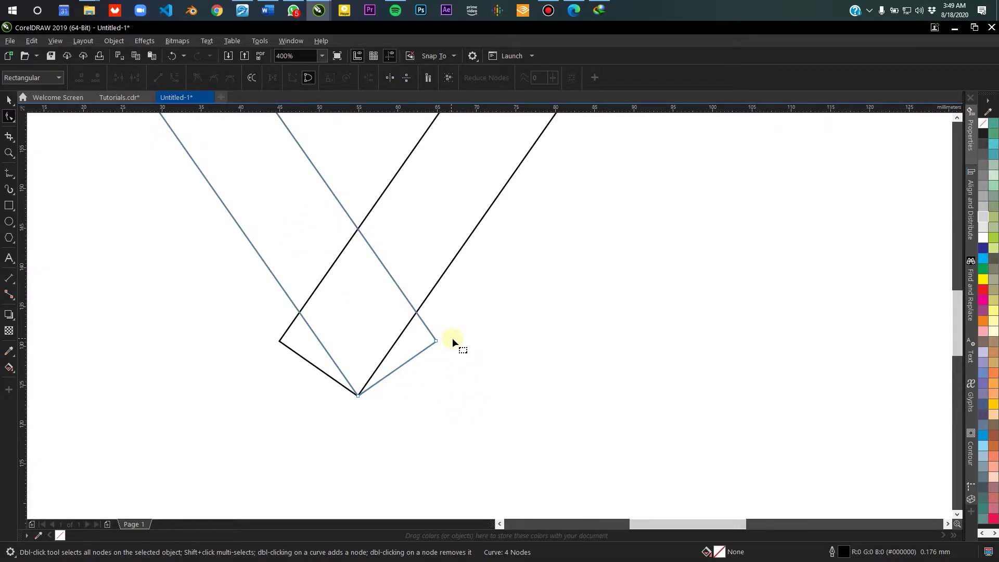
scroll(434, 312, up, 1)
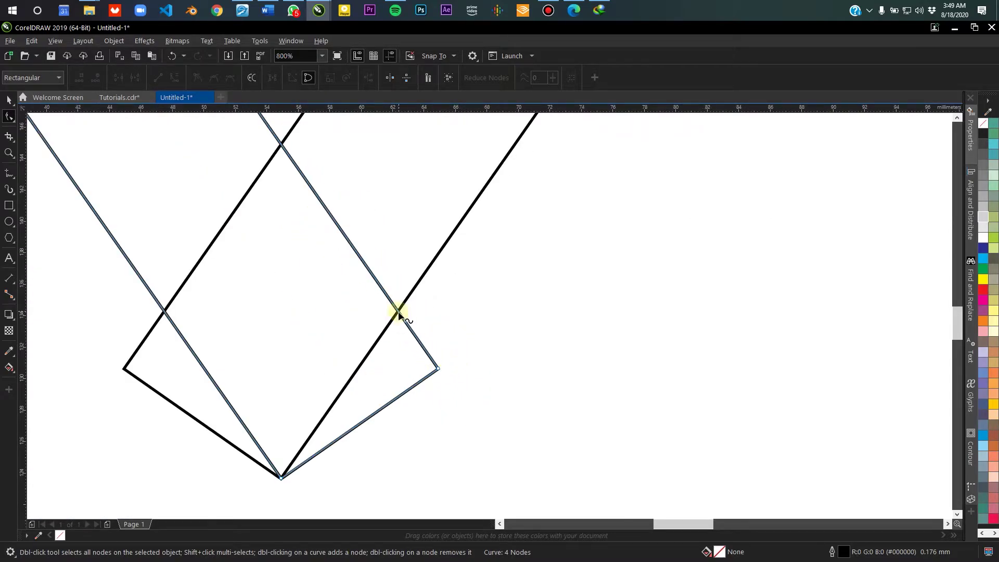
scroll(401, 312, up, 1)
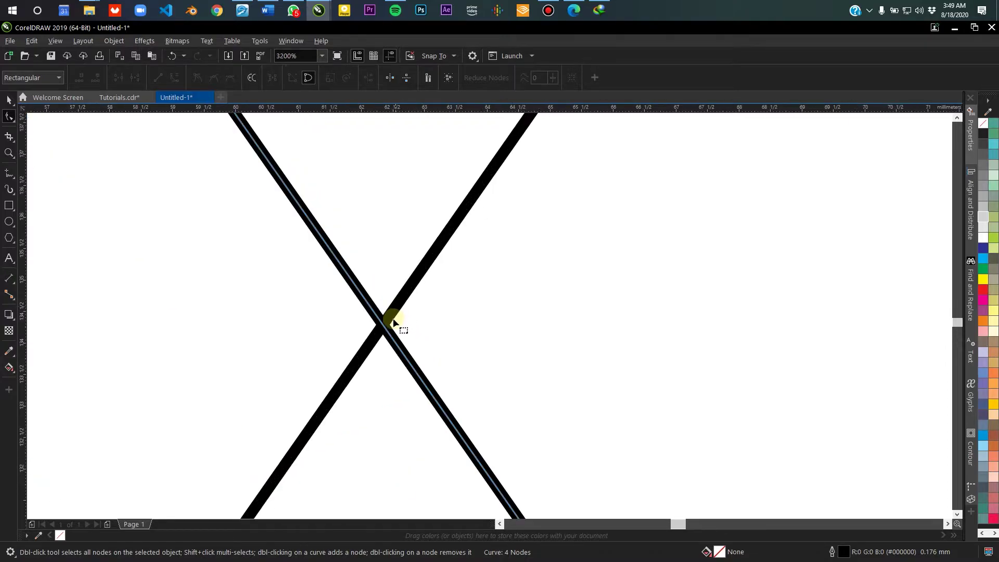
scroll(365, 348, up, 3)
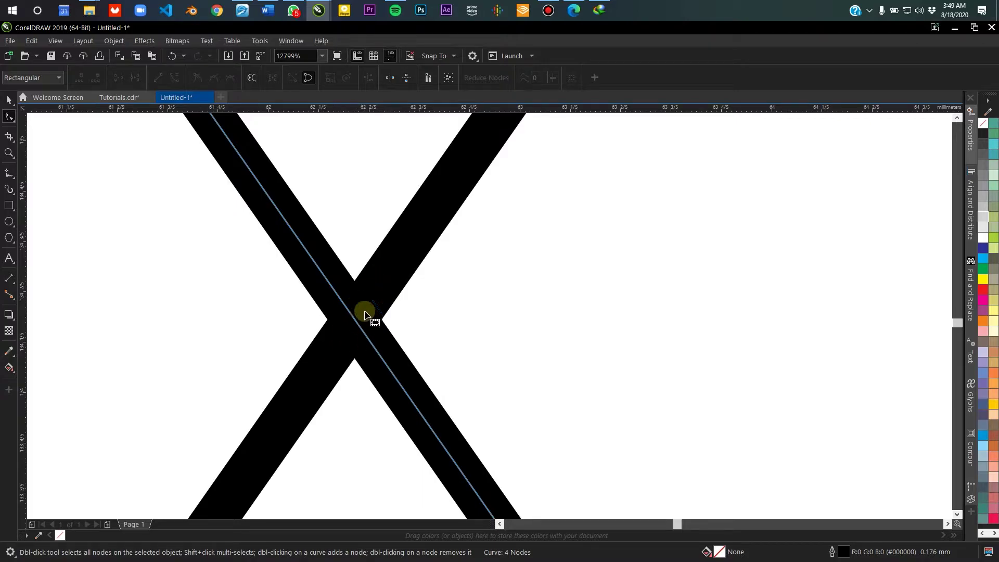
scroll(379, 292, down, 6)
scroll(393, 286, up, 1)
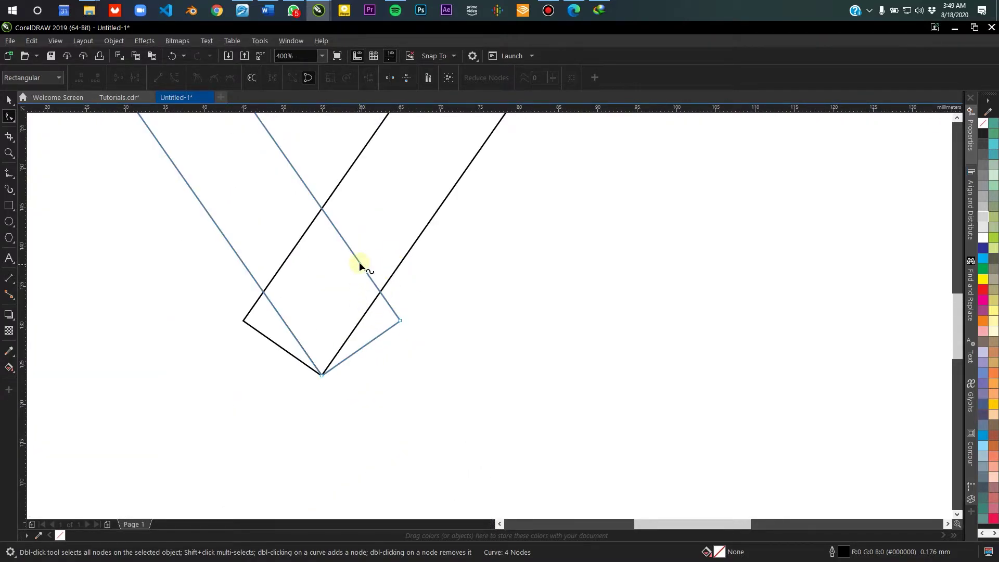
scroll(381, 292, up, 5)
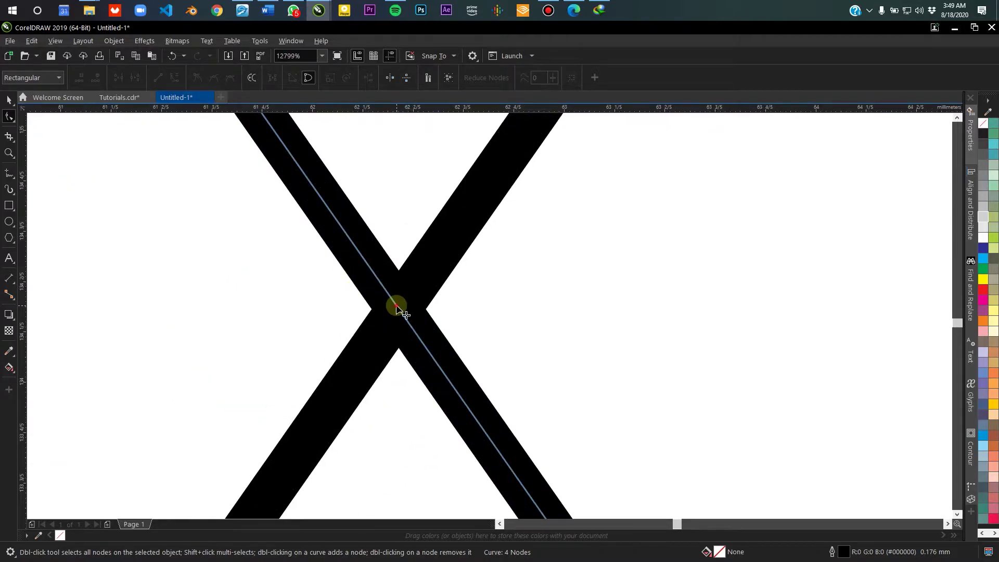
double_click(396, 306)
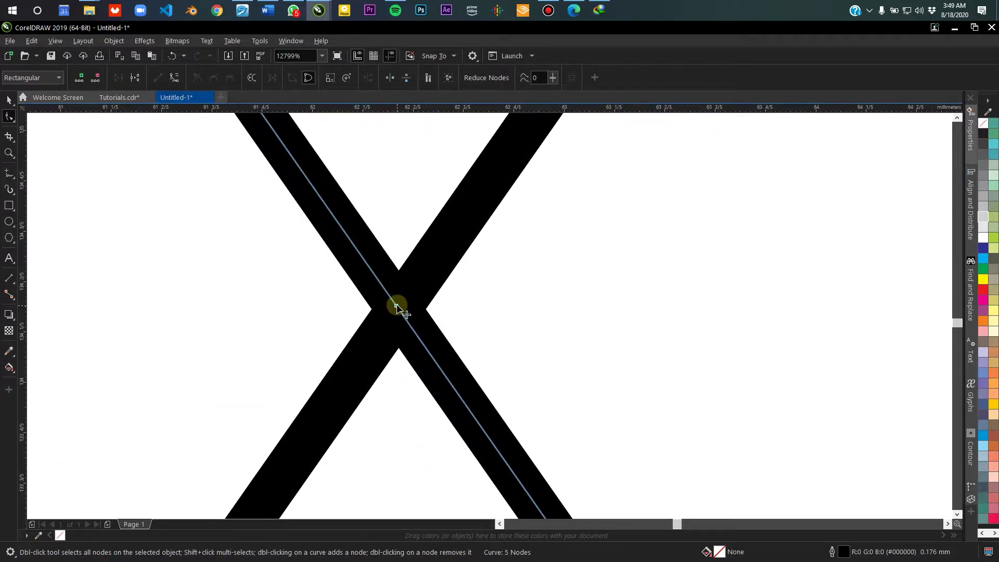
Step: Examine the added node at the crossing and the original rectangle's protruding corner node up close
scroll(396, 306, down, 4)
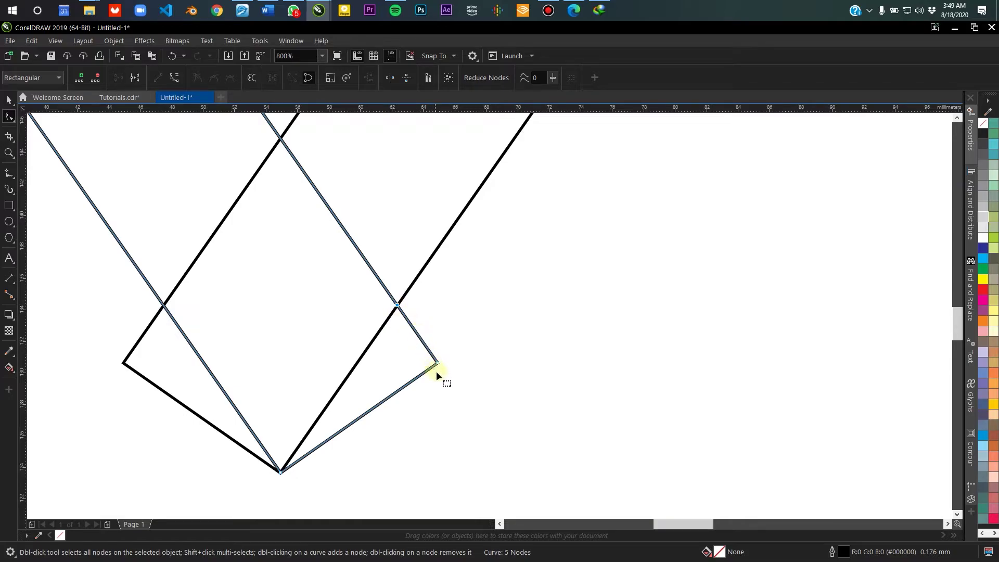
scroll(438, 365, up, 2)
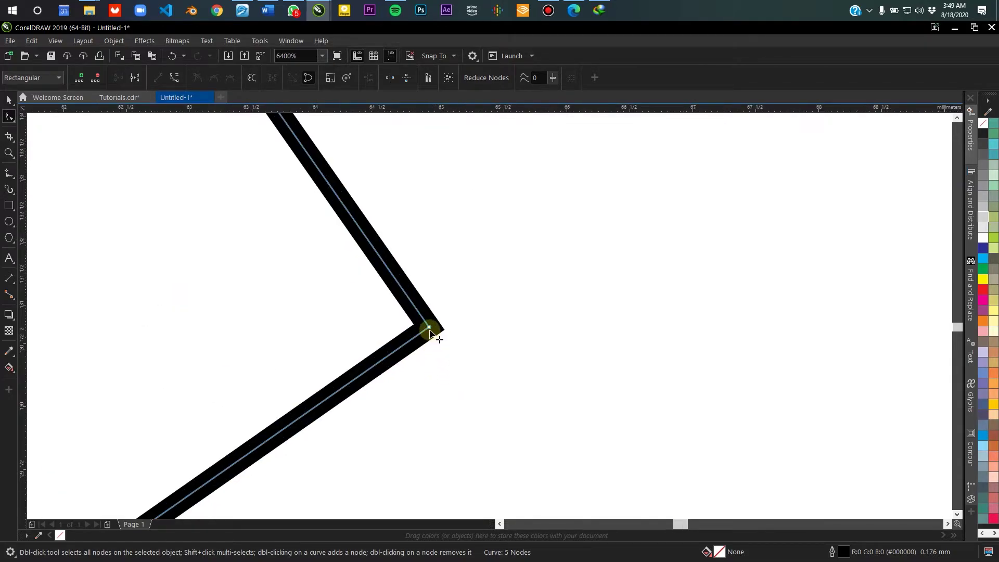
scroll(432, 331, down, 1)
drag(356, 208, 414, 299)
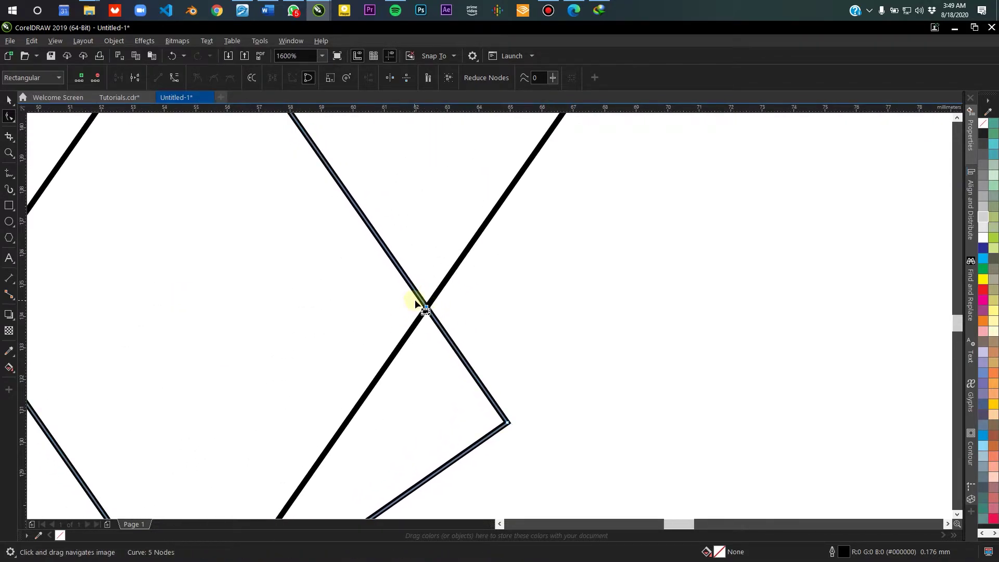
scroll(427, 308, up, 1)
scroll(427, 308, up, 1)
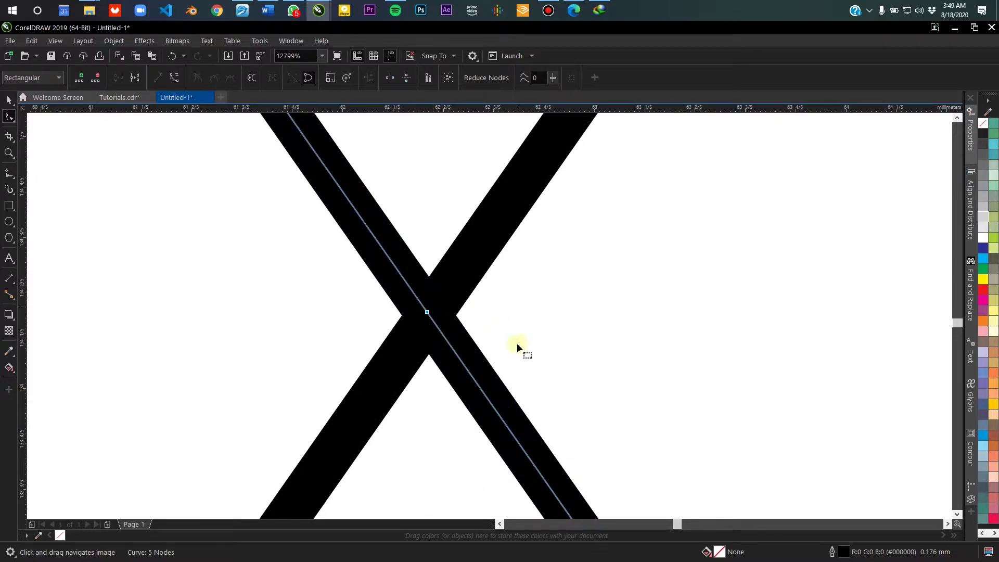
scroll(413, 330, down, 3)
scroll(413, 329, up, 3)
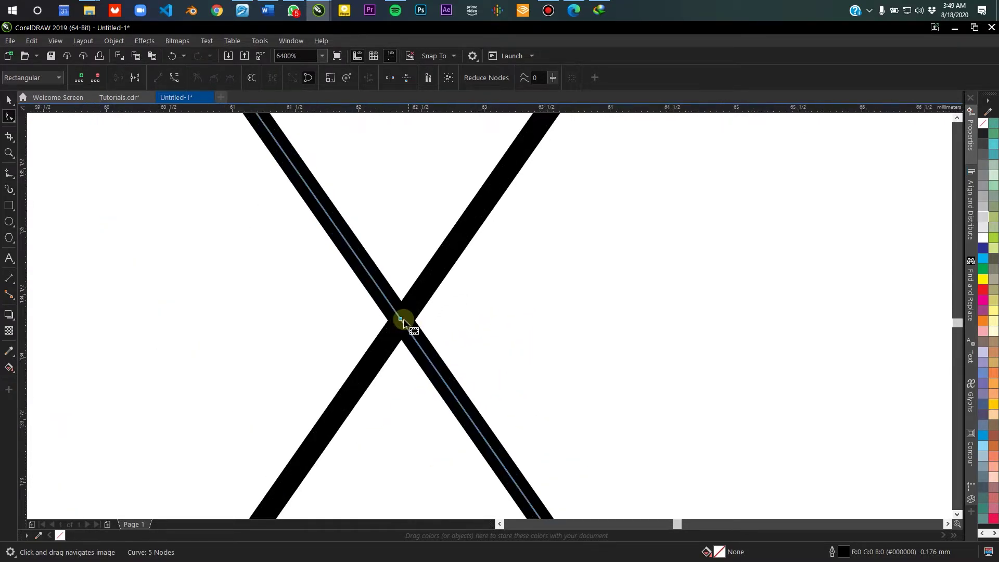
scroll(401, 323, down, 4)
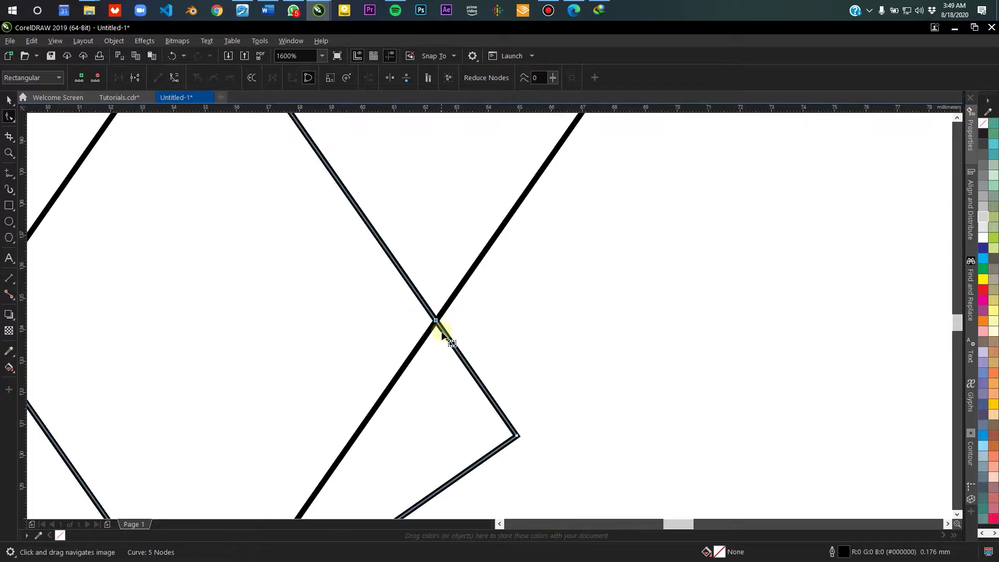
scroll(442, 330, up, 1)
scroll(430, 312, up, 1)
Step: Try to pull the added node outward from the crossing, beyond the mirrored rectangle's outer edge
drag(430, 310, 621, 238)
scroll(613, 260, down, 1)
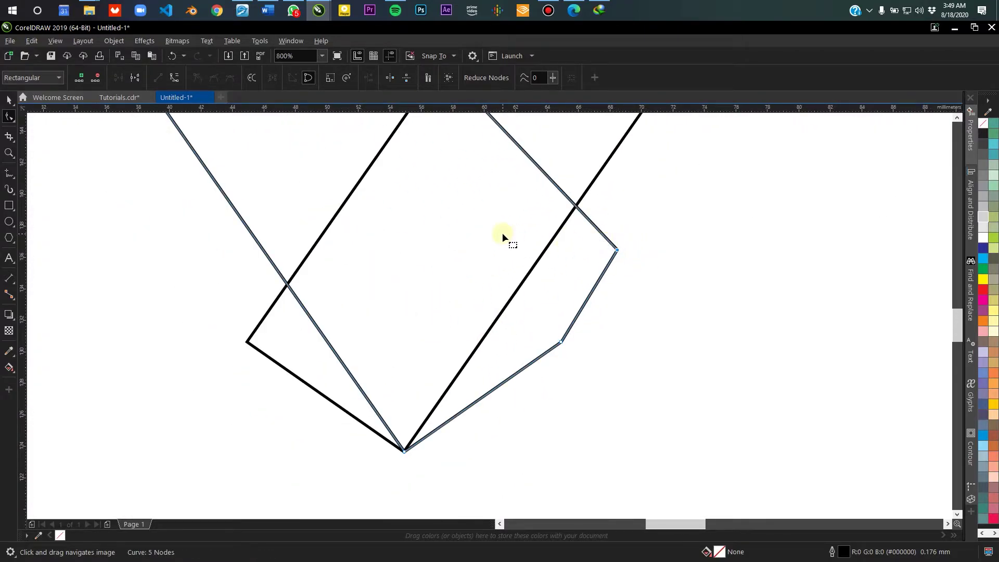
drag(503, 237, 500, 290)
click(610, 307)
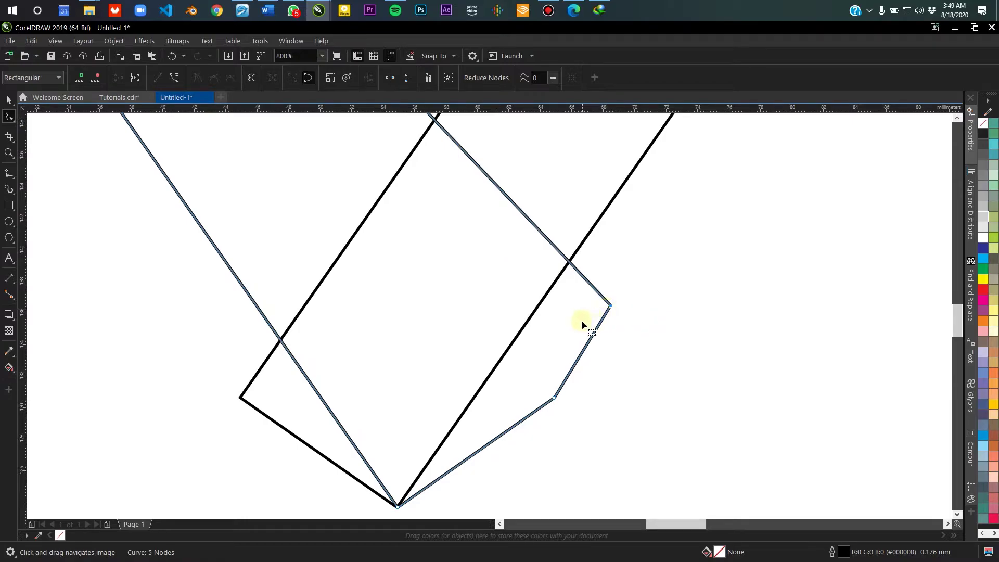
scroll(476, 307, down, 1)
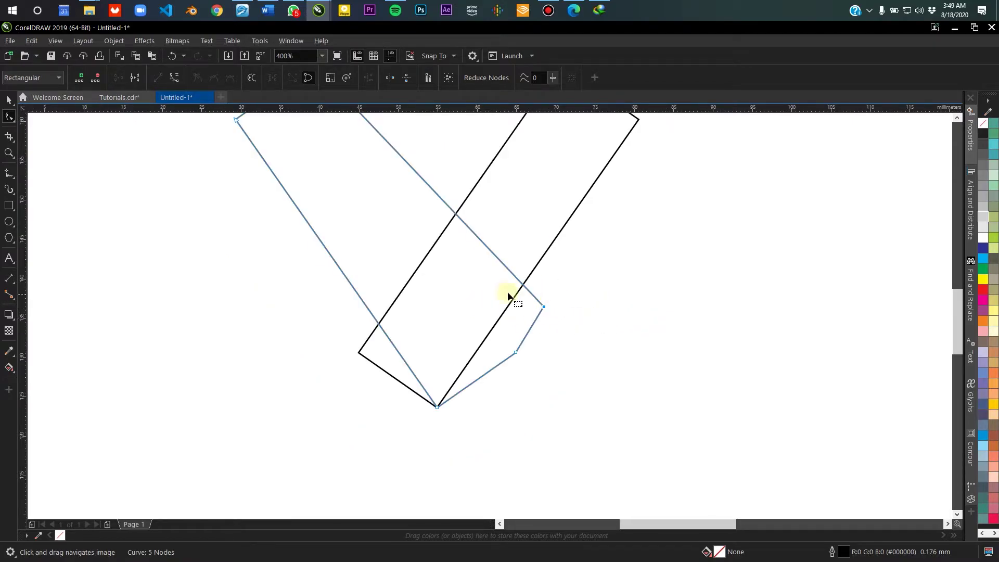
drag(541, 328, 505, 334)
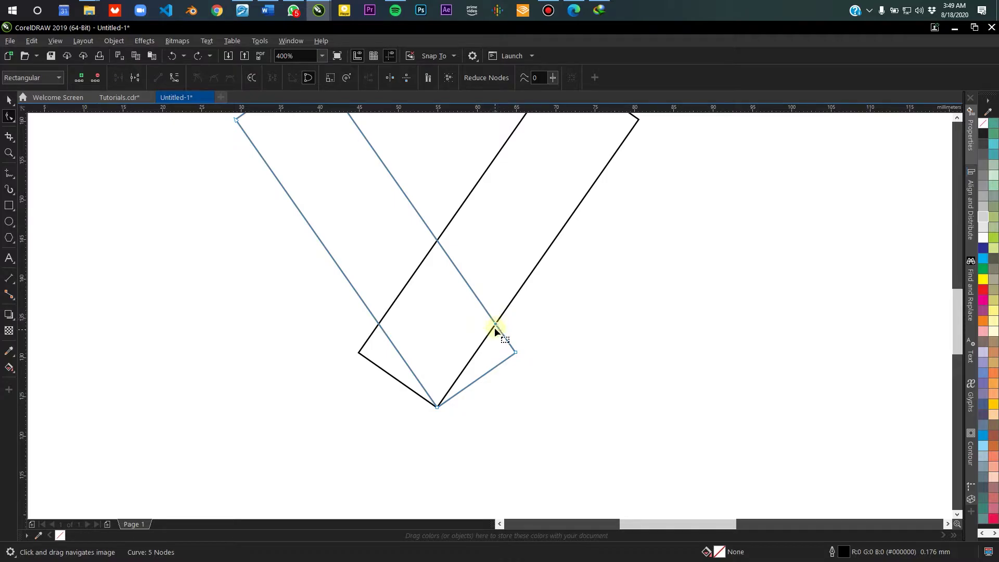
Step: Delete the original rectangle's protruding corner node so its end follows the mirrored rectangle's outer edge
scroll(495, 331, up, 4)
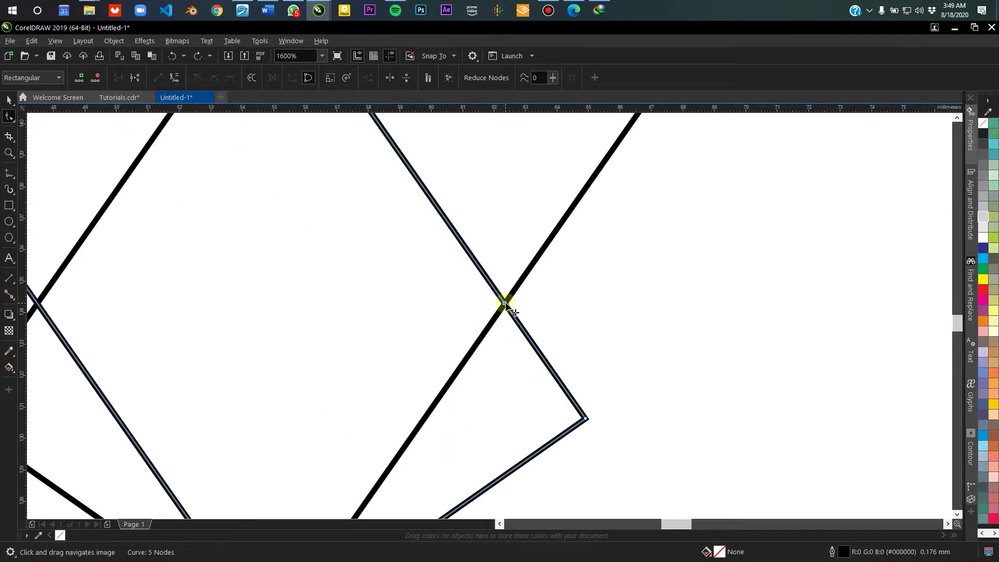
scroll(505, 304, up, 2)
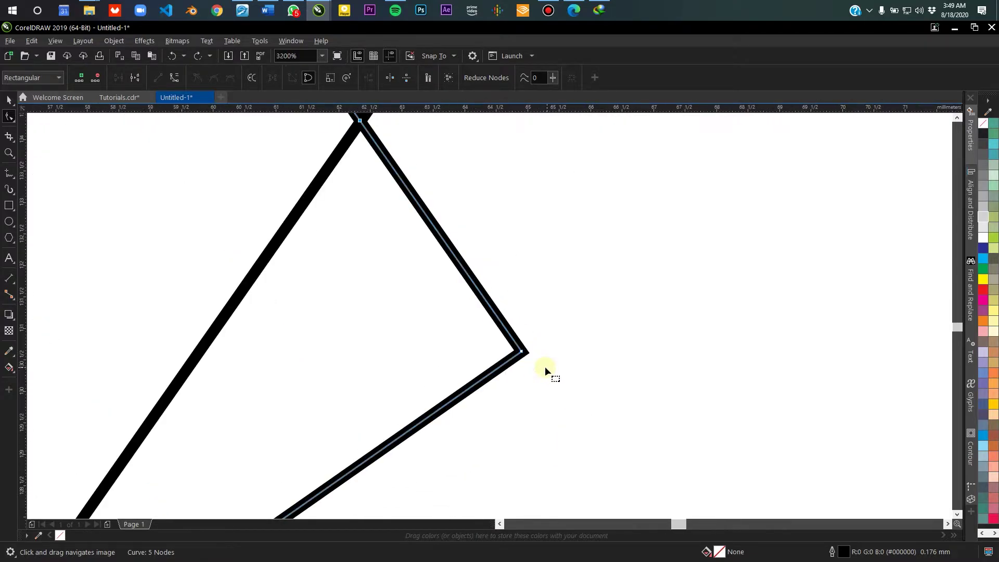
scroll(517, 346, down, 2)
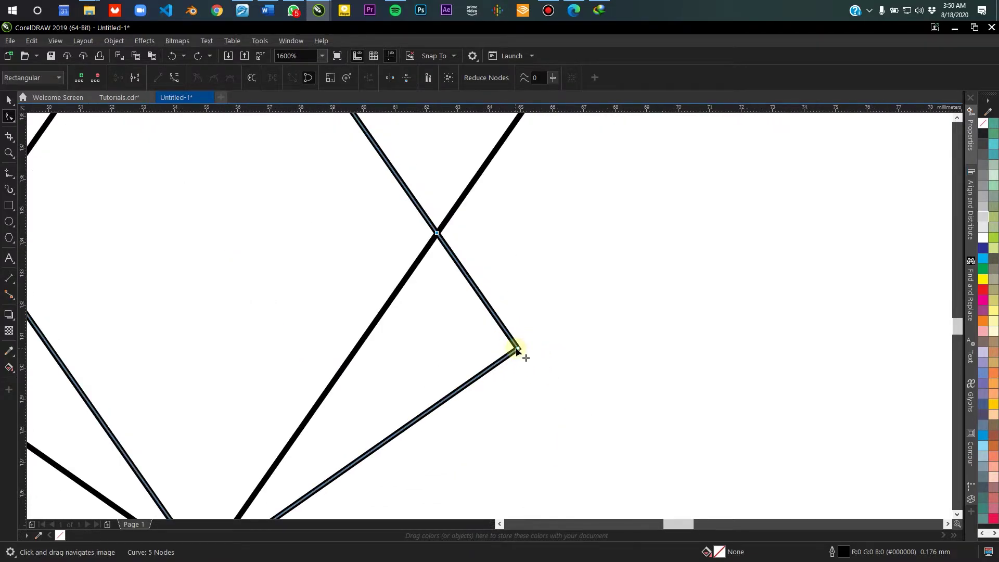
scroll(517, 350, up, 4)
scroll(539, 346, down, 2)
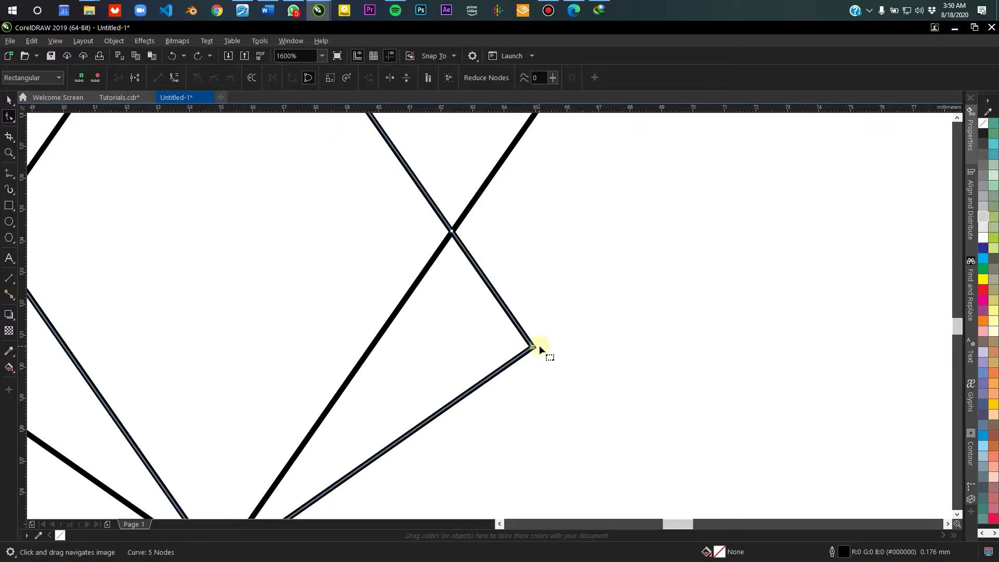
key(Delete)
scroll(548, 339, down, 3)
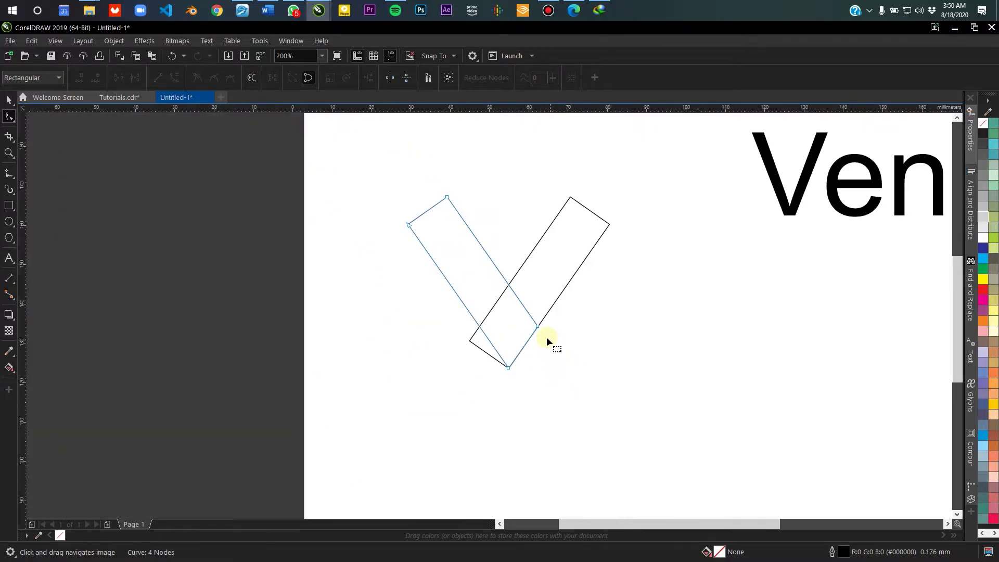
Step: Select the mirrored rectangle and add a node to its inner edge exactly where it crosses the original rectangle's outer edge
scroll(537, 329, up, 1)
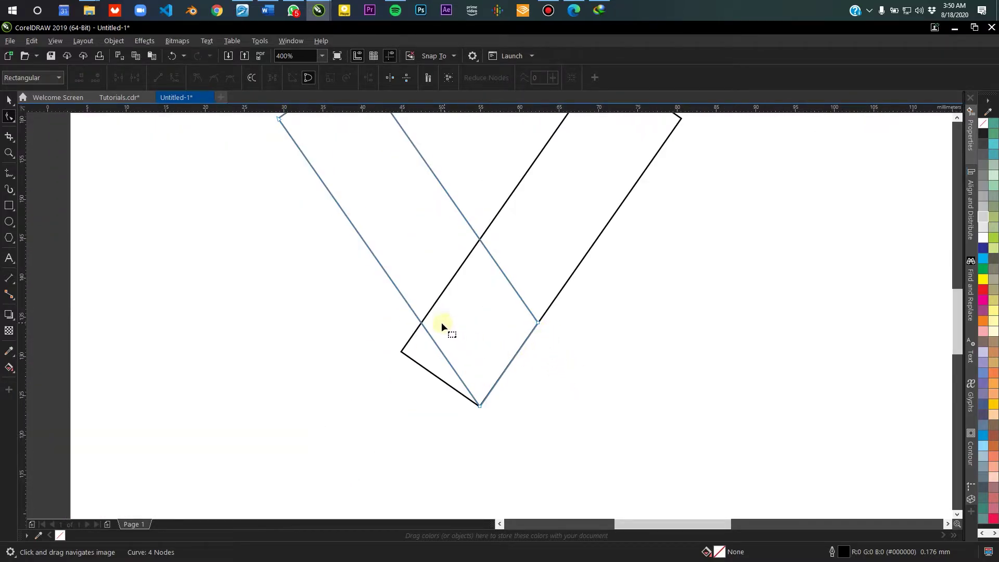
scroll(455, 364, up, 1)
click(521, 250)
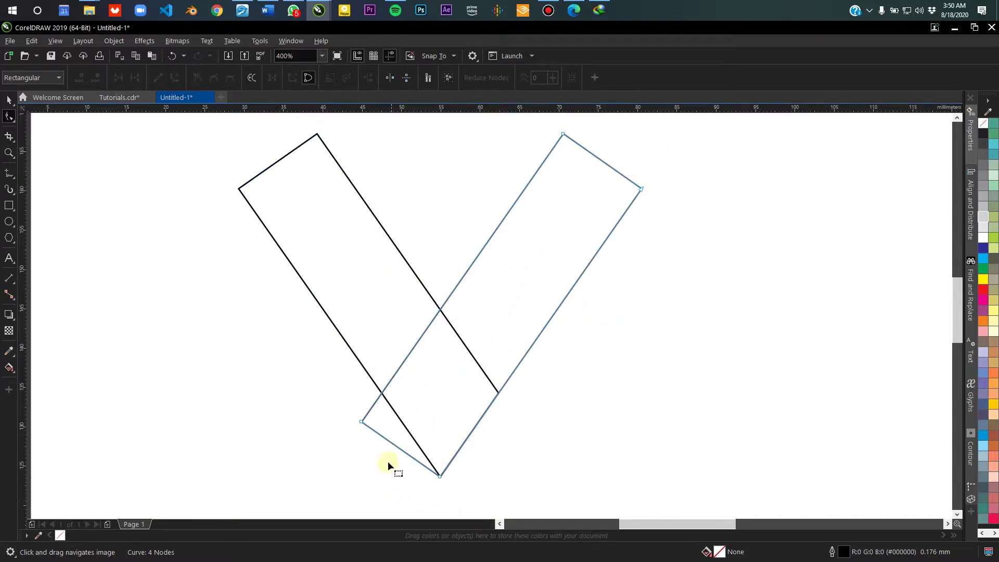
scroll(369, 415, up, 2)
scroll(417, 325, up, 3)
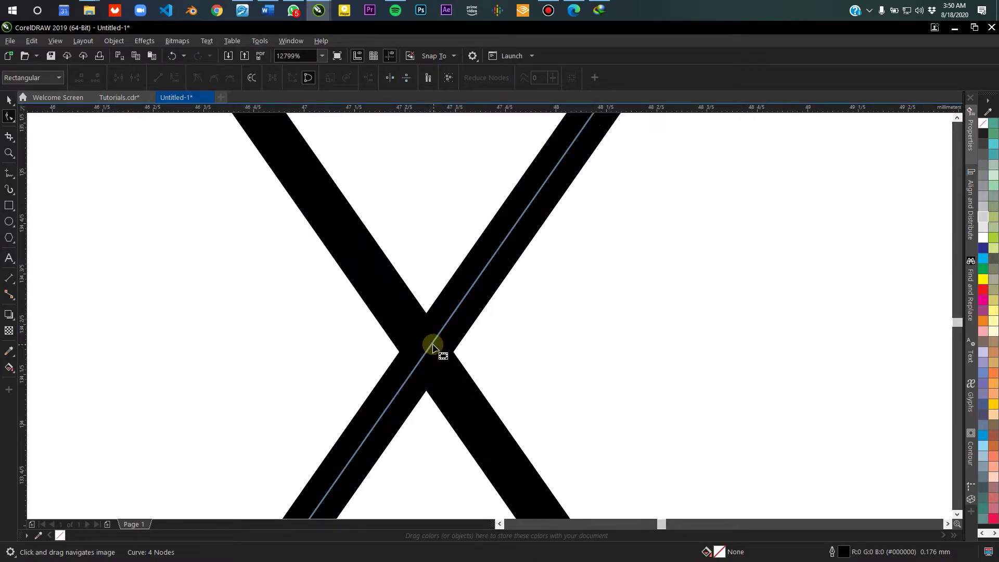
double_click(433, 346)
scroll(437, 357, down, 3)
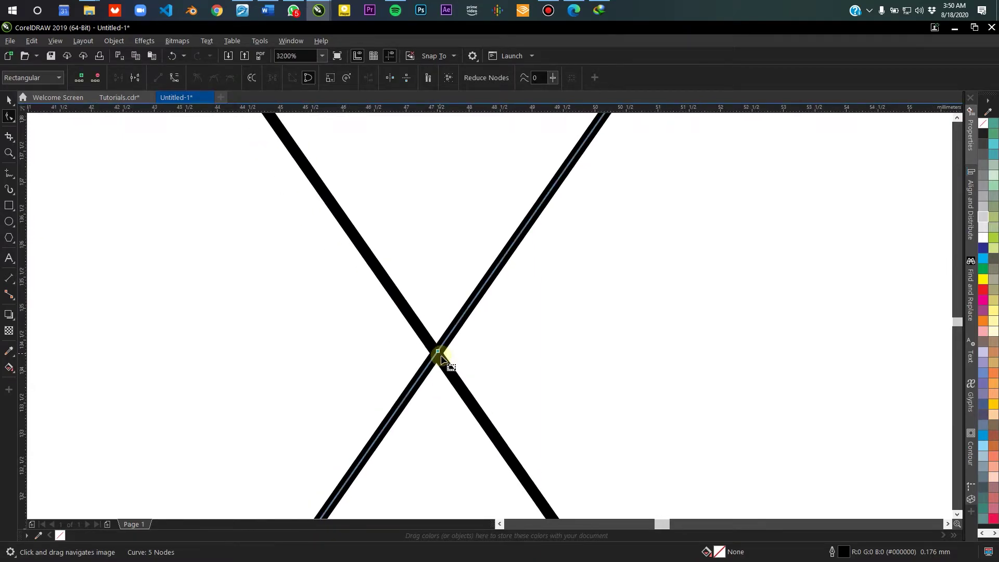
Step: Delete the mirrored rectangle's protruding corner node so its end follows the original rectangle's outer edge
drag(452, 385, 437, 287)
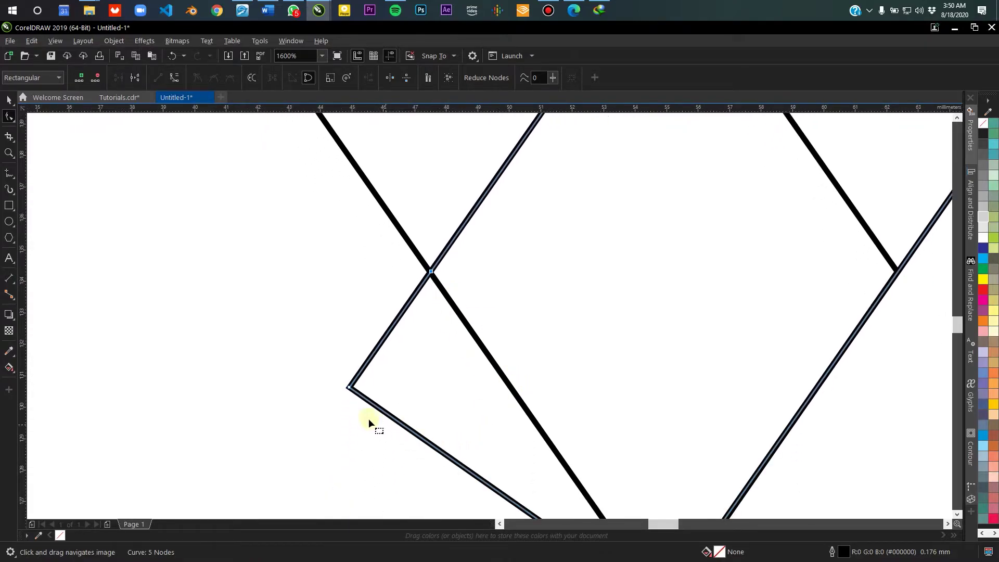
scroll(349, 392, up, 1)
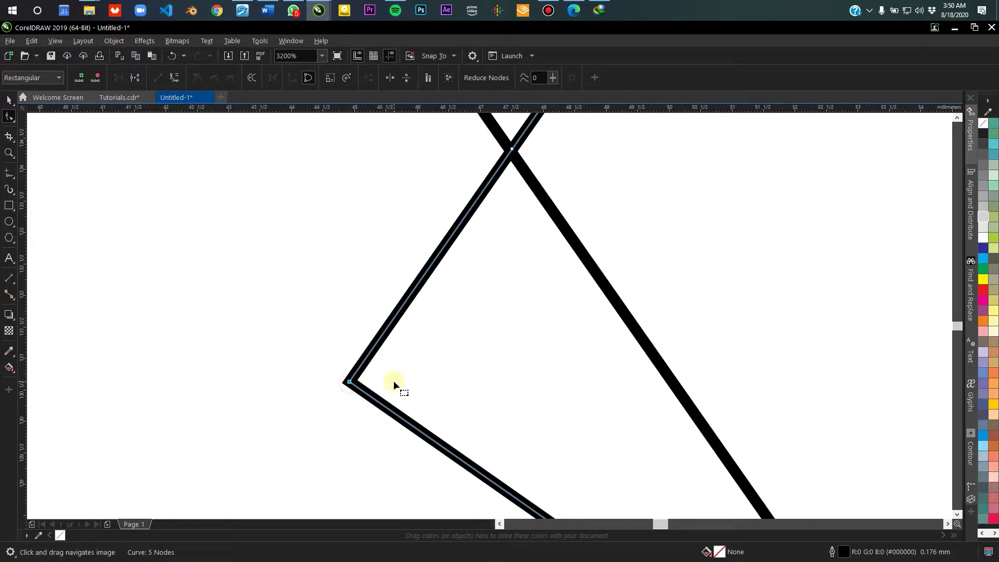
key(Delete)
scroll(430, 345, down, 4)
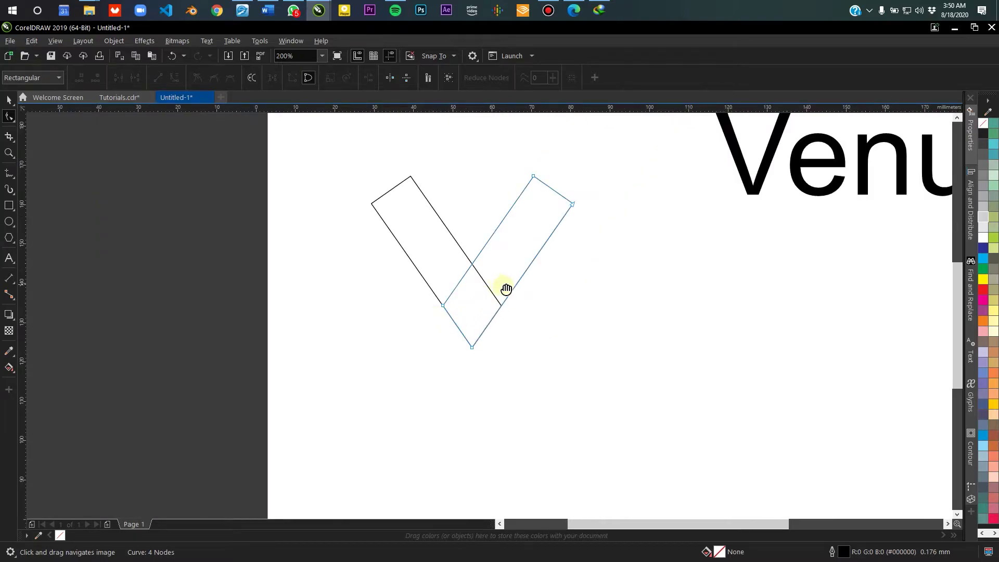
Step: Leave node editing, deselect the mirrored bar and examine the trimmed V outline up close and within the whole page
click(9, 99)
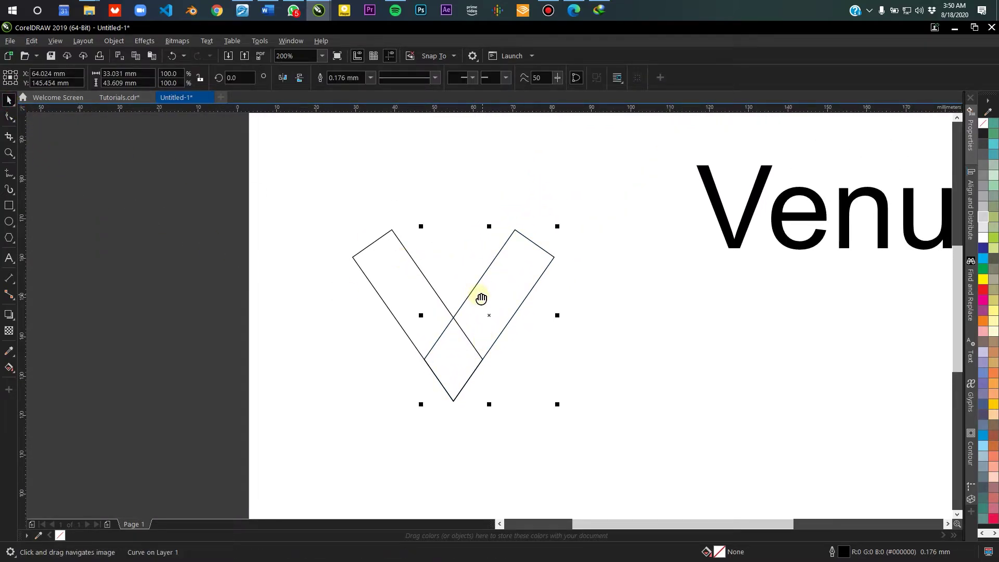
drag(479, 295, 367, 291)
scroll(384, 309, down, 1)
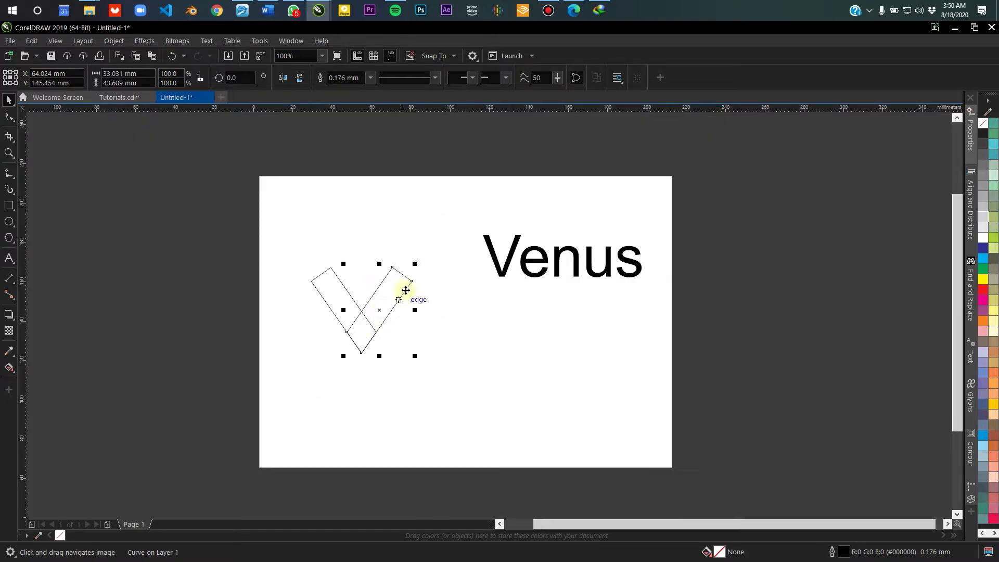
click(380, 289)
scroll(380, 288, up, 1)
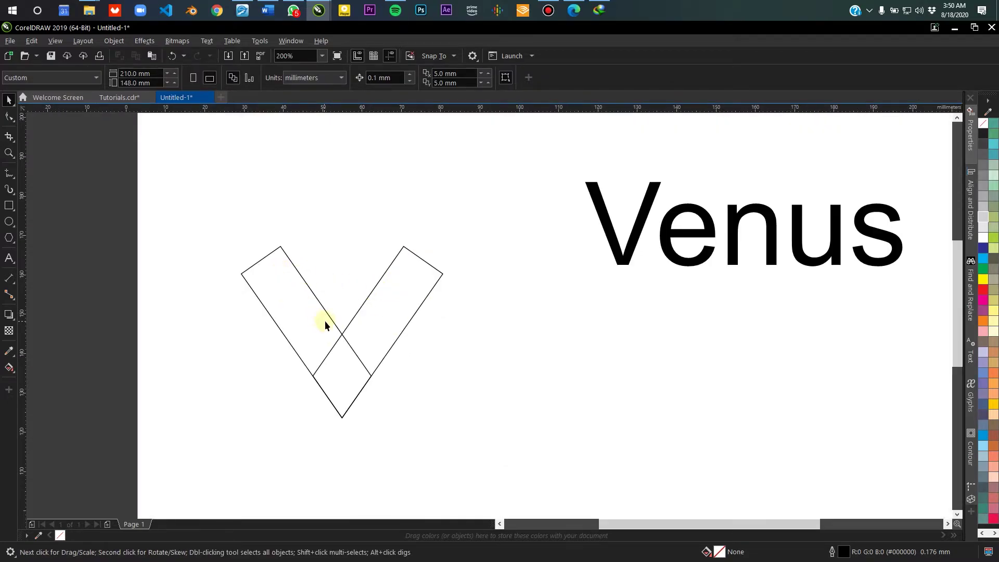
scroll(347, 299, down, 1)
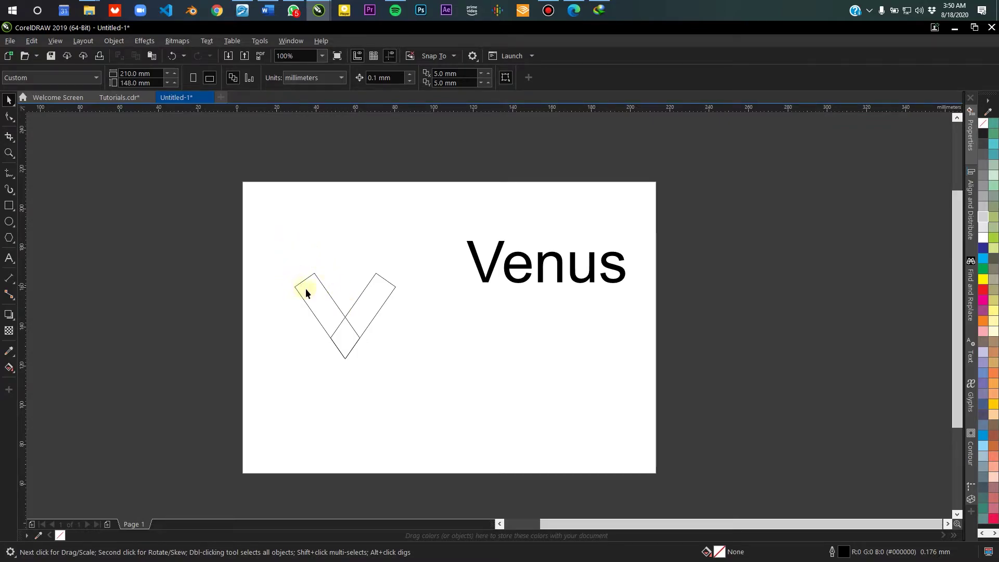
scroll(311, 280, up, 2)
scroll(448, 320, down, 1)
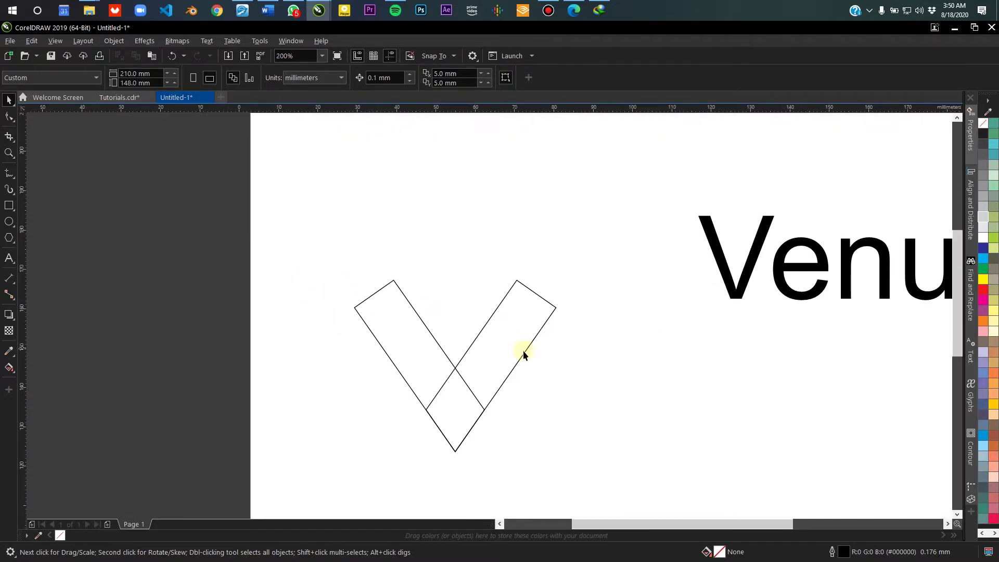
drag(523, 349, 453, 279)
scroll(273, 210, down, 1)
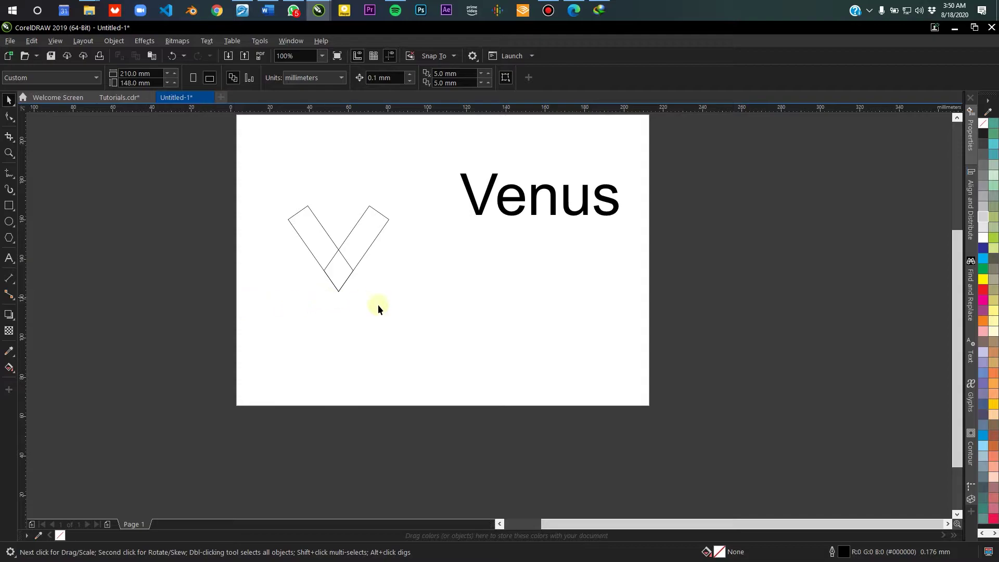
Step: Draw a perfect circle about 63 mm in diameter from its centre, beside the V and below the Venus text
click(7, 222)
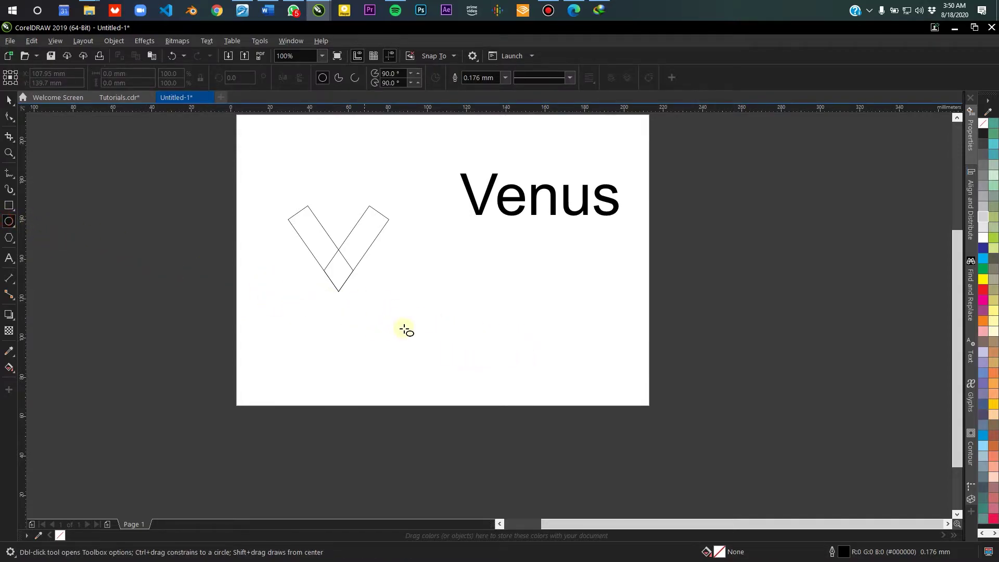
click(14, 227)
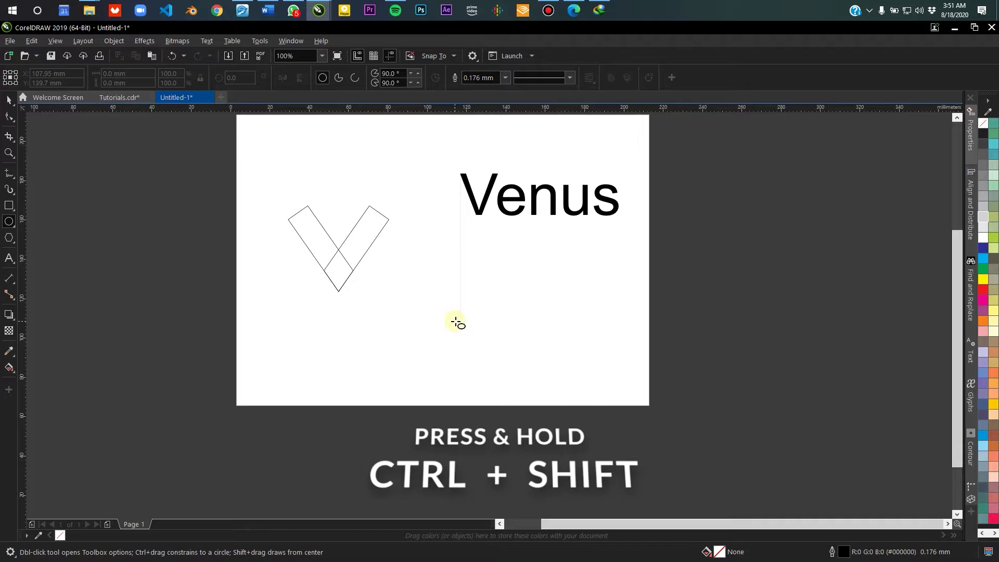
mouse_move(435, 292)
mouse_down()
mouse_move(500, 350)
mouse_move(482, 339)
mouse_move(486, 348)
mouse_move(473, 335)
mouse_move(537, 347)
mouse_move(428, 342)
mouse_move(513, 349)
mouse_move(486, 335)
mouse_move(475, 335)
mouse_move(529, 357)
mouse_move(462, 328)
mouse_move(498, 344)
mouse_up()
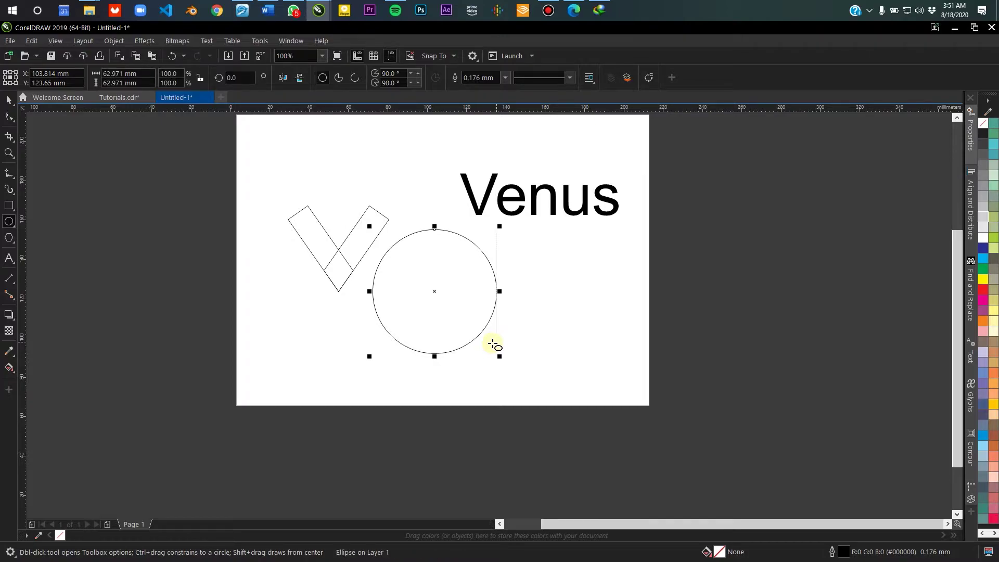
key(space)
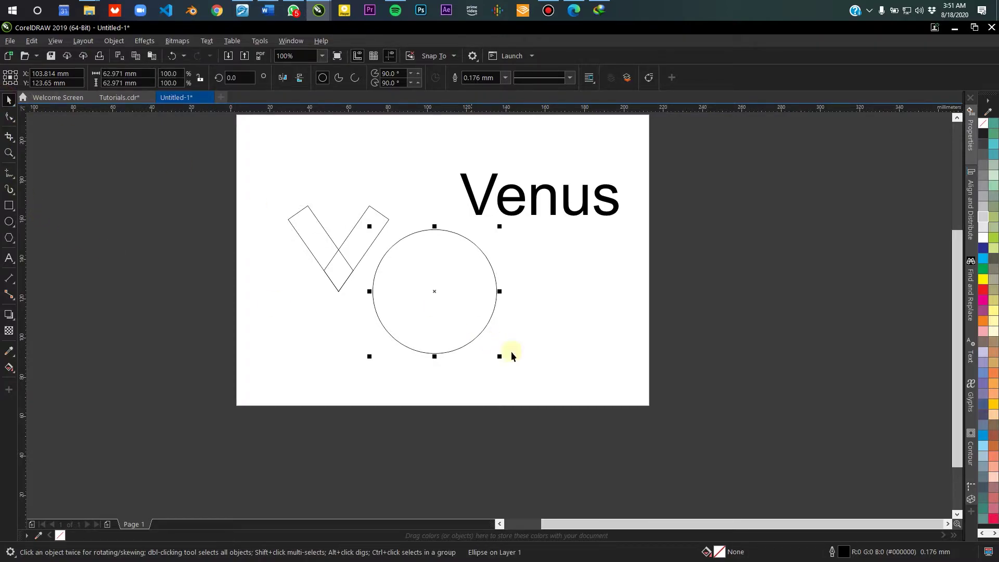
Step: Move the circle over the V so that it surrounds the emblem and is roughly centred on it
mouse_move(435, 290)
mouse_down()
mouse_move(495, 319)
mouse_move(491, 339)
mouse_move(381, 277)
mouse_up()
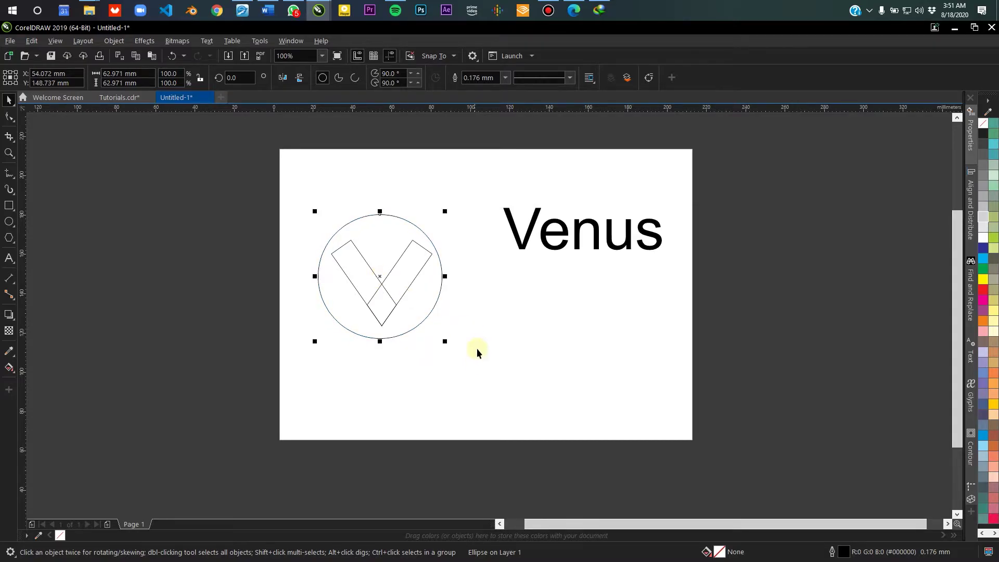
scroll(442, 218, up, 2)
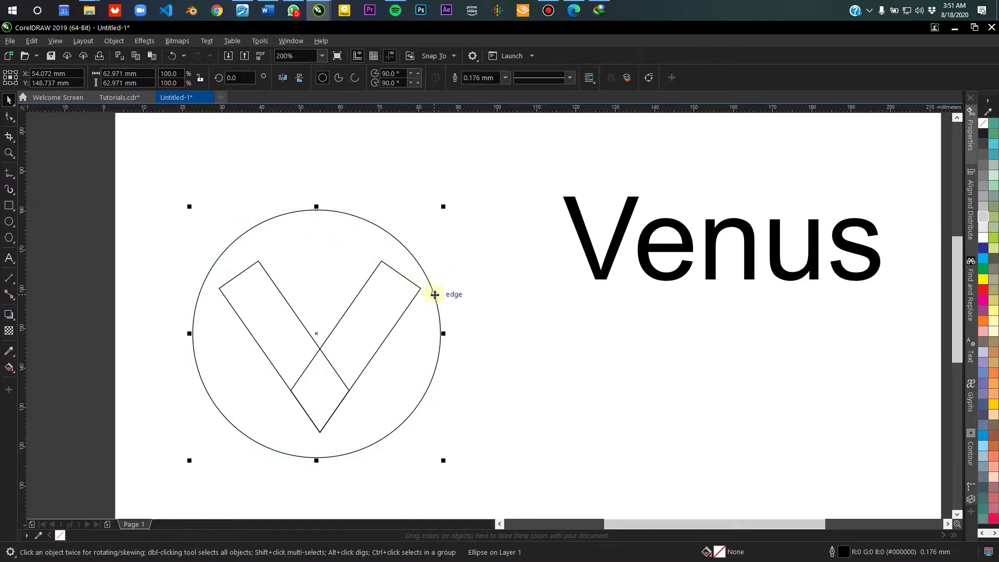
drag(434, 294, 436, 295)
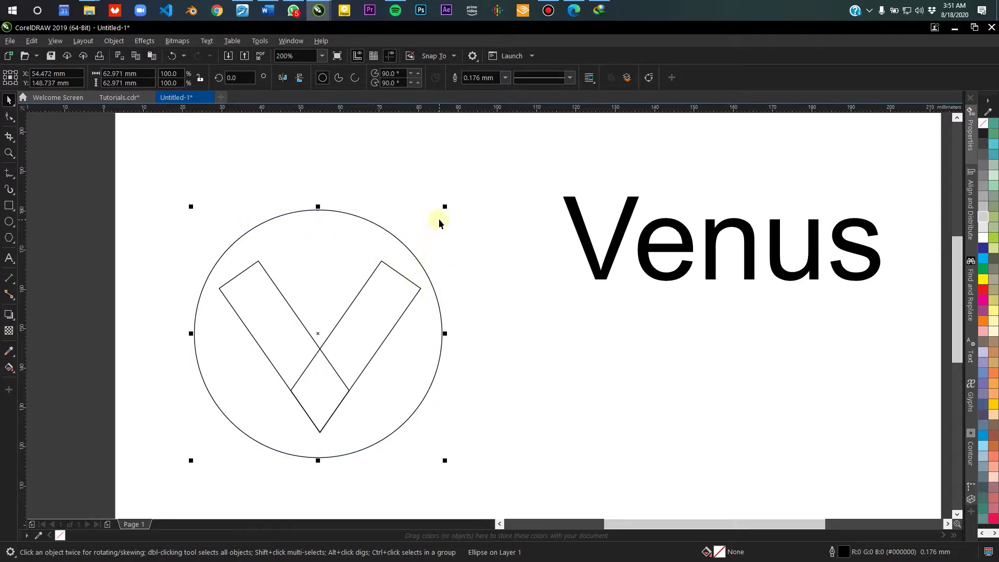
Step: Enlarge the circle around its centre to about 73.5 mm in diameter and deselect it
drag(448, 206, 463, 196)
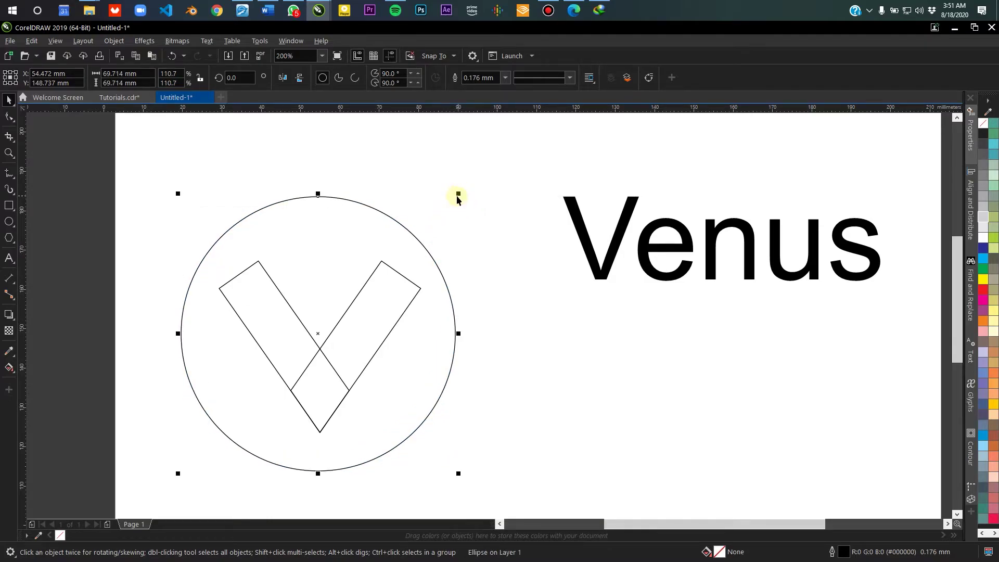
drag(461, 192, 466, 182)
drag(350, 290, 399, 233)
scroll(331, 242, down, 2)
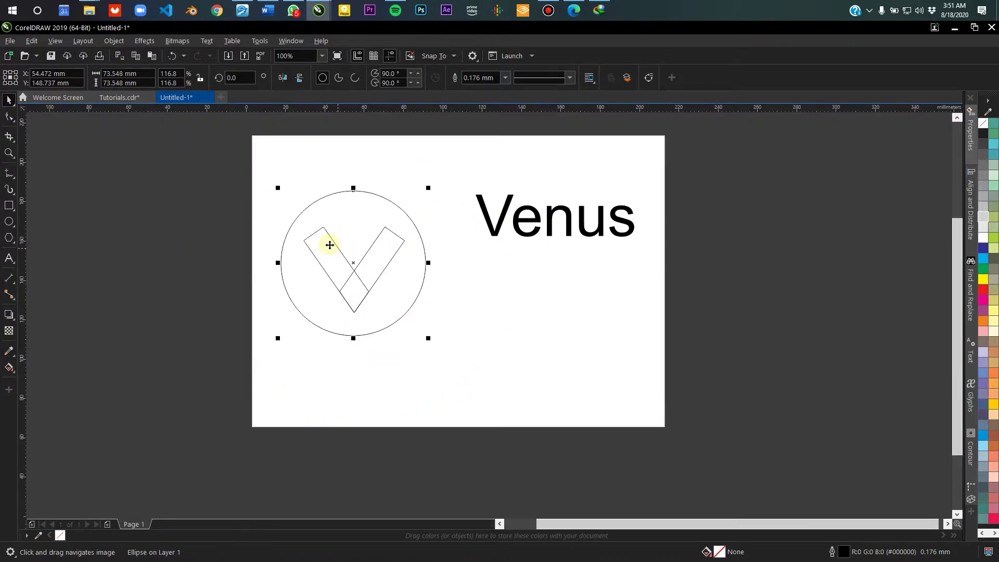
click(190, 179)
scroll(372, 285, up, 2)
scroll(370, 286, down, 2)
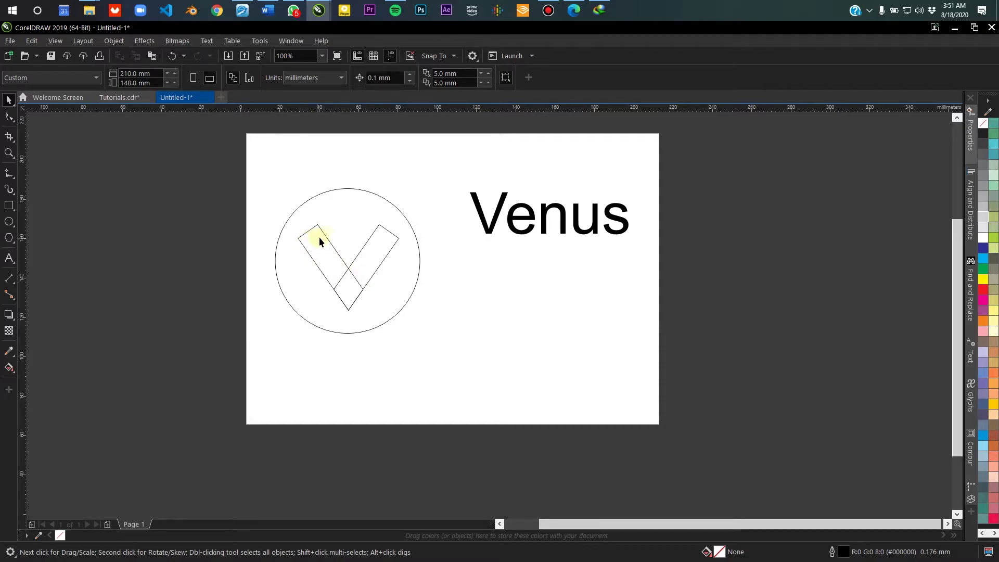
Step: Fill the circle around the V with dark blue (C:100 M:100 Y:0 K:0) and deselect it
scroll(323, 233, up, 2)
click(329, 167)
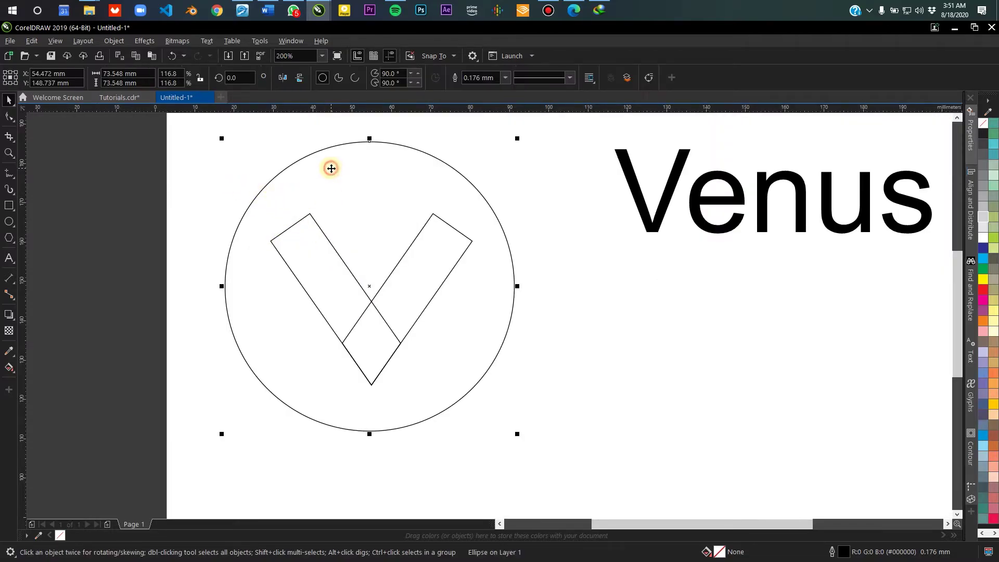
scroll(330, 167, down, 2)
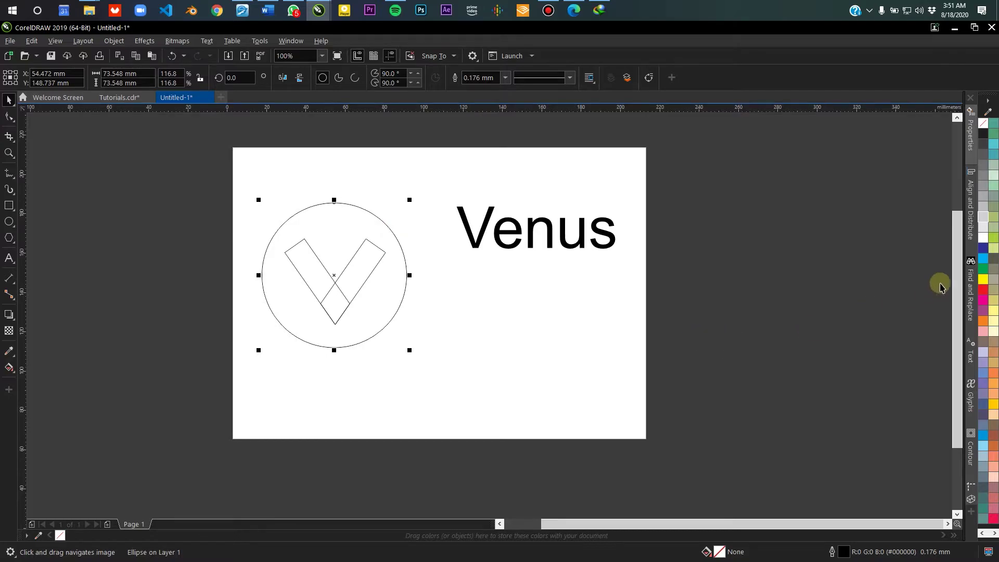
click(983, 251)
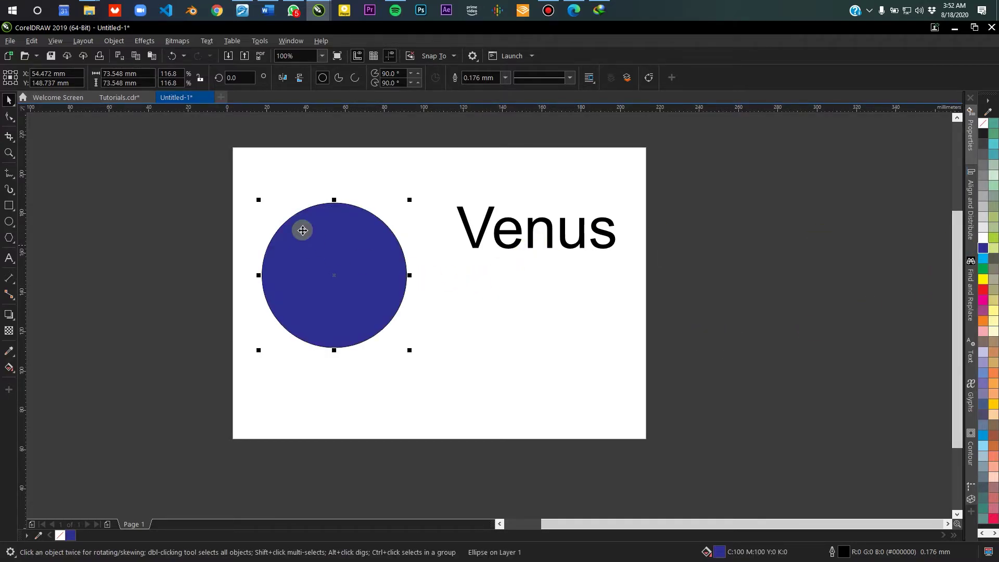
scroll(307, 255, up, 2)
scroll(221, 187, up, 1)
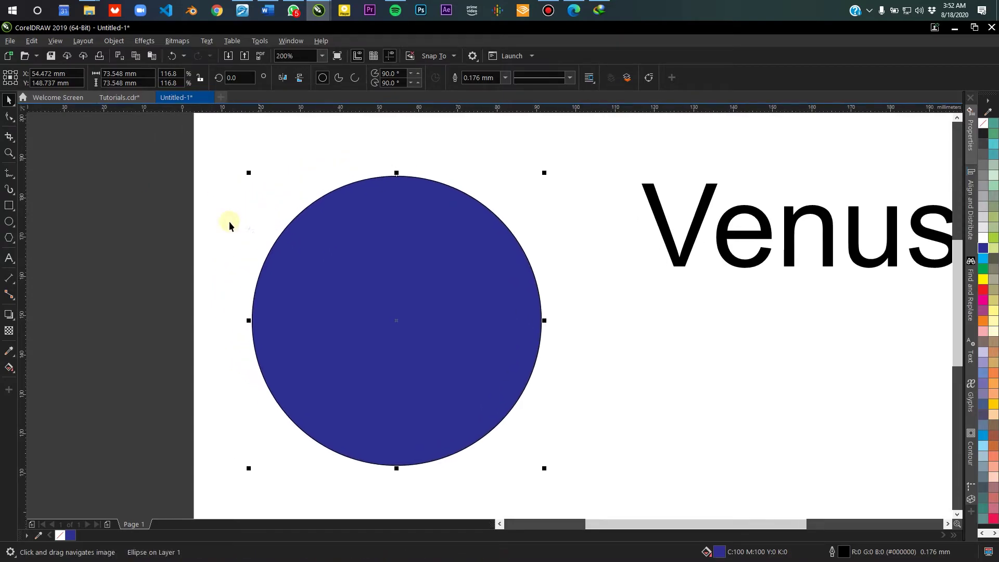
click(189, 221)
click(174, 207)
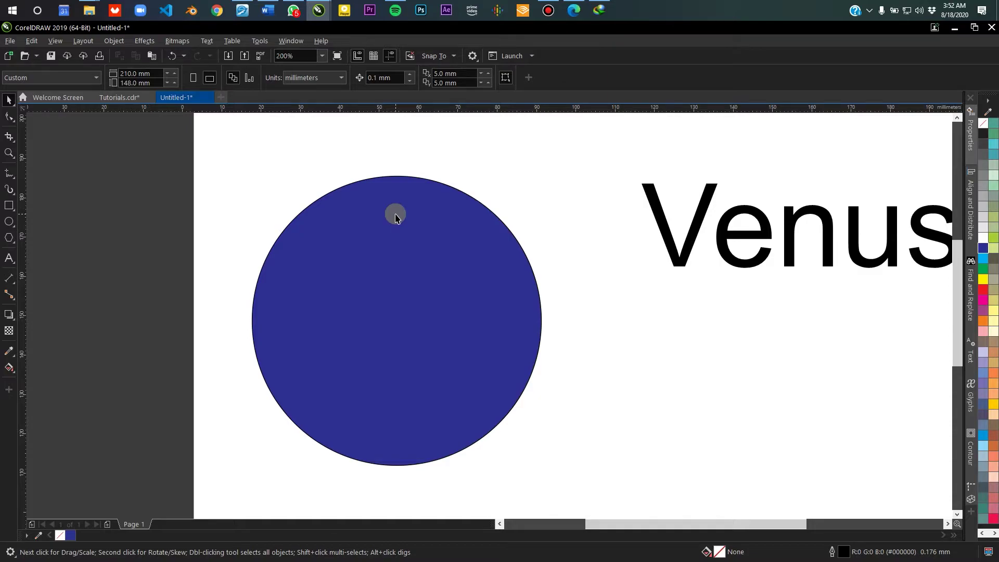
Step: Select the blue circle and send it to the back, behind the two V shapes
click(402, 192)
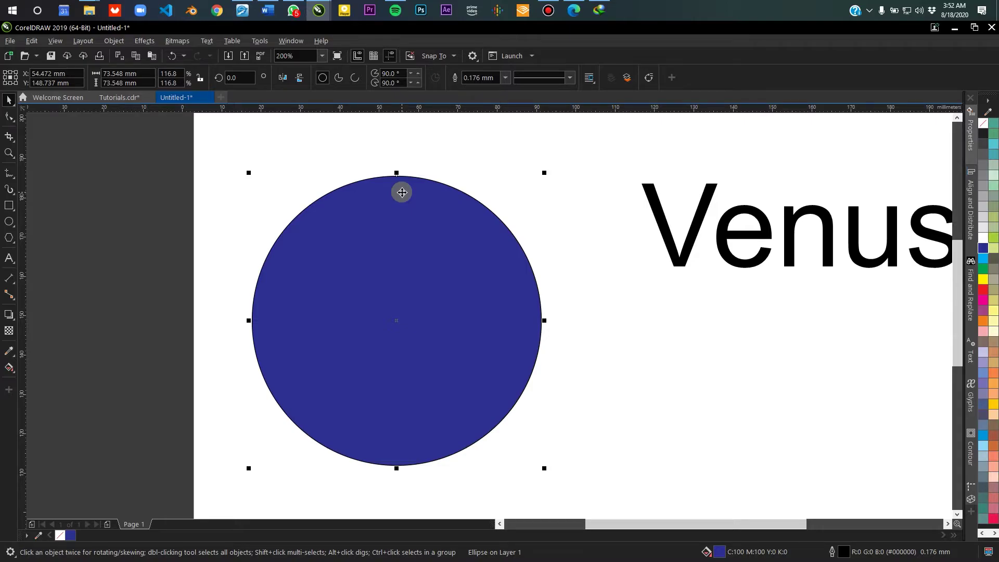
key(shift+Page_Down)
key(ctrl+Page_Down)
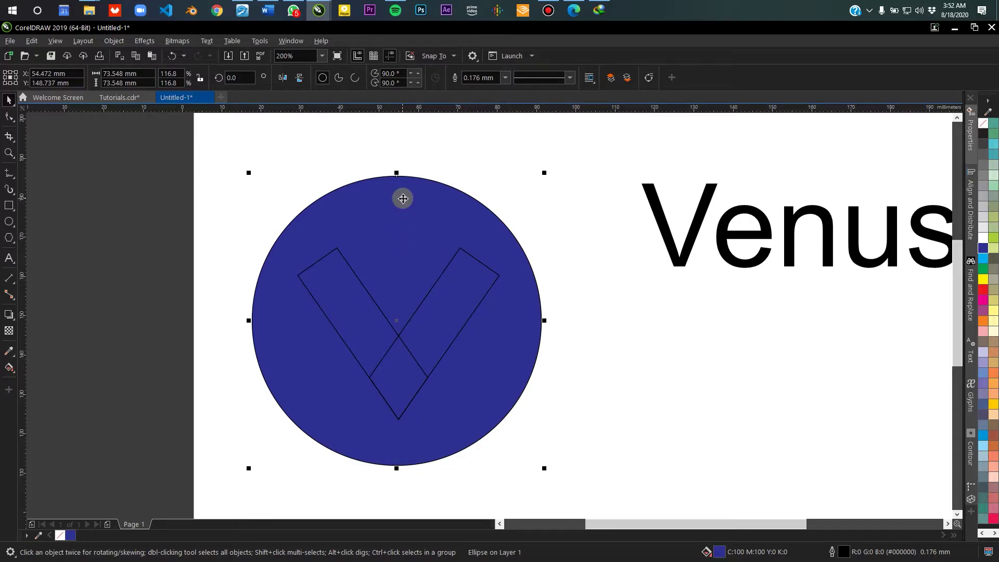
Step: Weld the two overlapping V bars into a single shape, fill it with white (C:0 M:0 Y:0 K:0) and deselect it
click(175, 203)
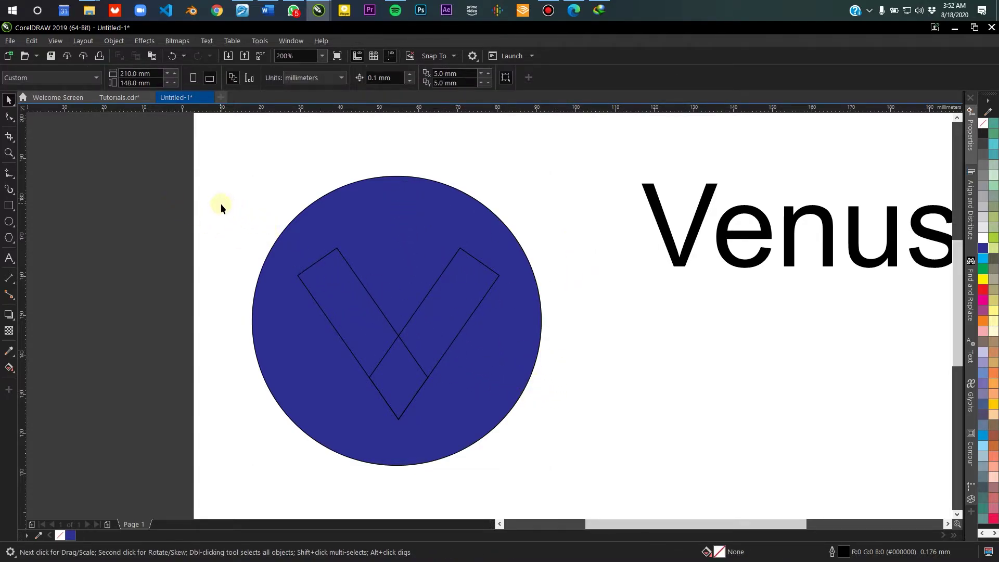
drag(226, 214, 528, 436)
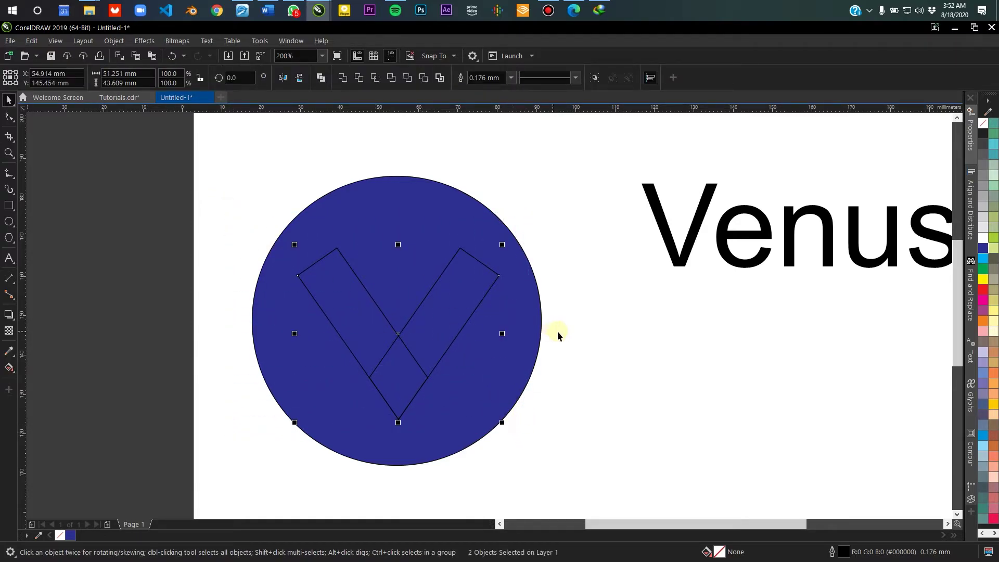
click(270, 193)
drag(151, 219, 623, 442)
click(160, 221)
drag(160, 222, 613, 438)
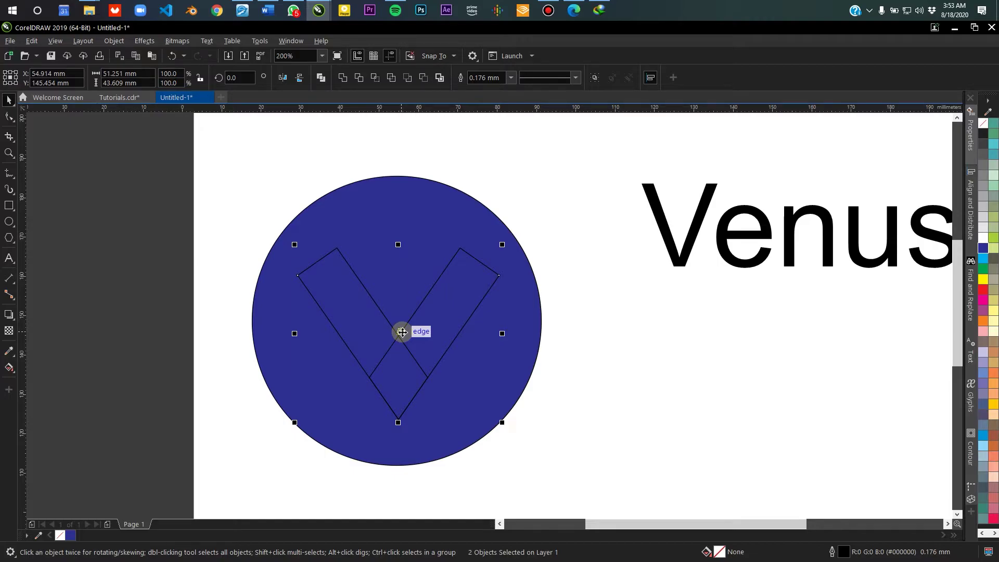
click(178, 241)
drag(144, 213, 610, 444)
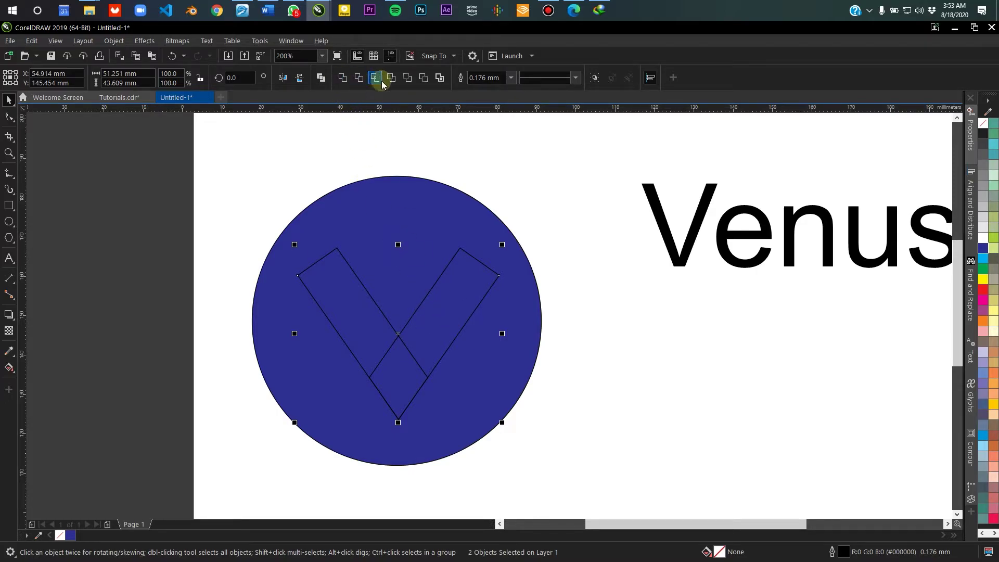
click(342, 78)
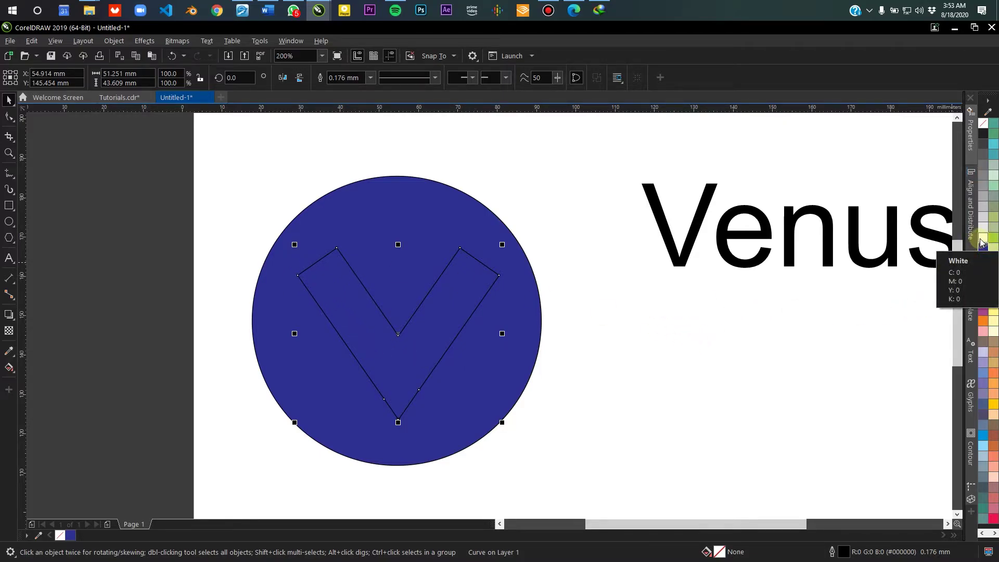
click(981, 241)
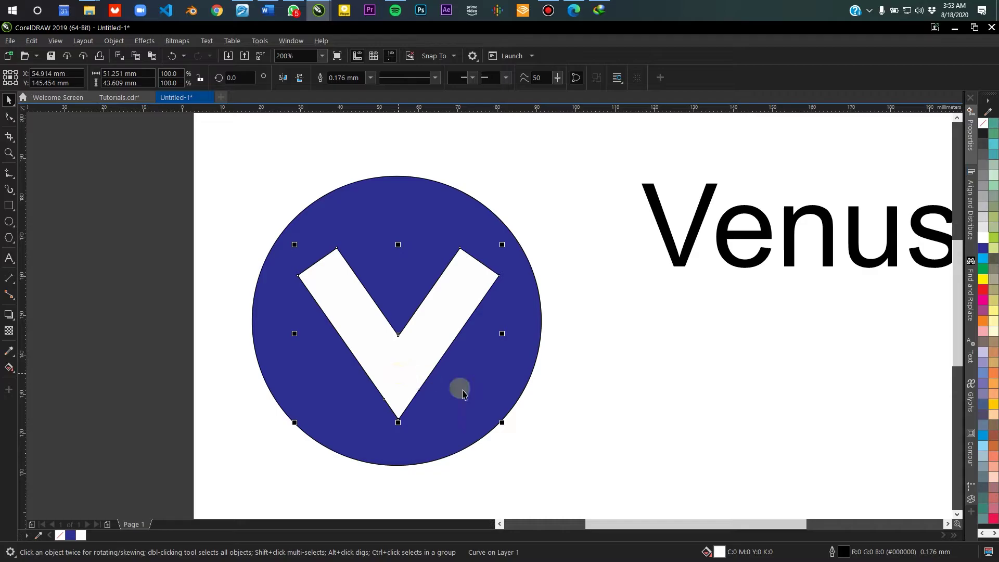
click(593, 340)
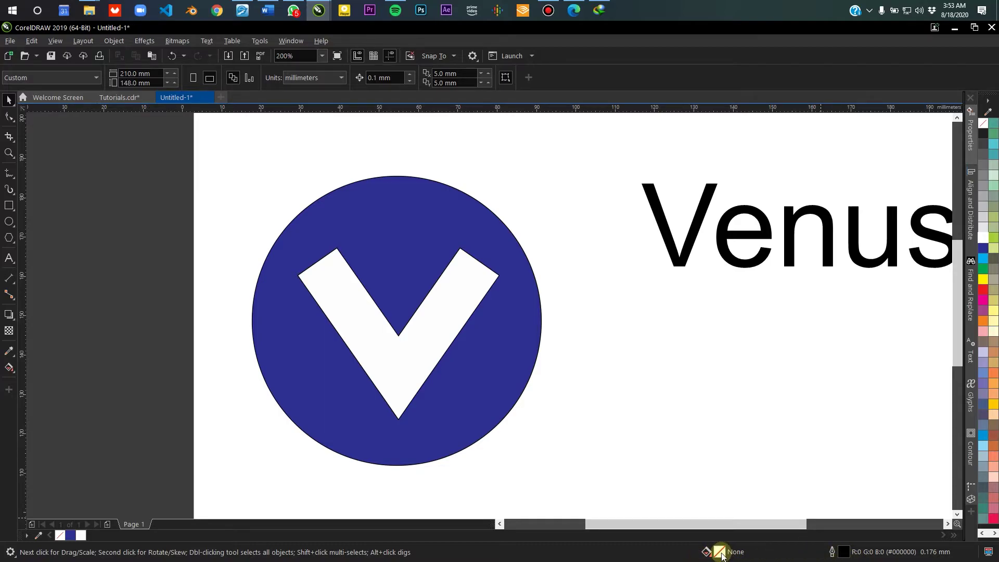
Step: Remove the outline from the dark blue circle
click(415, 221)
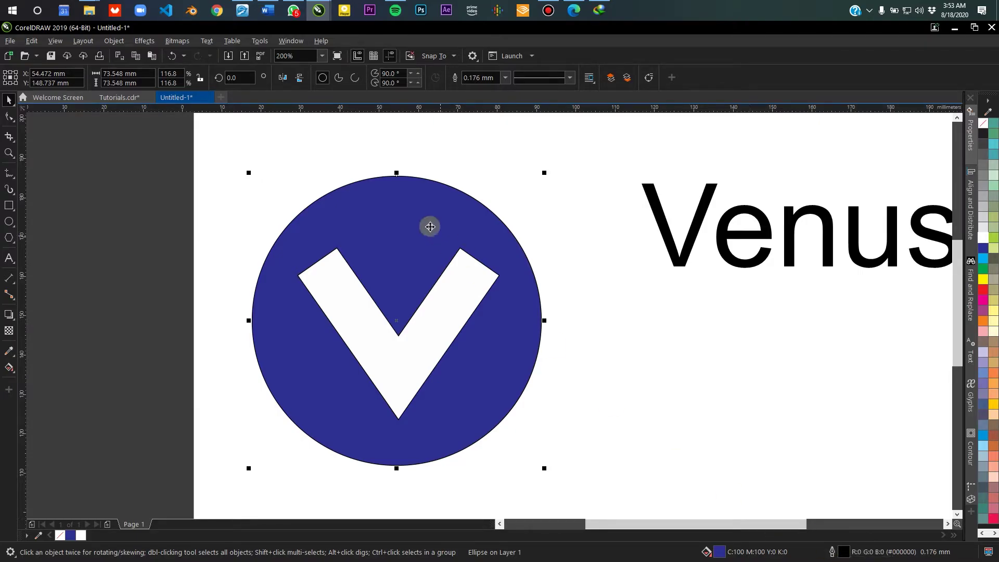
scroll(391, 171, up, 5)
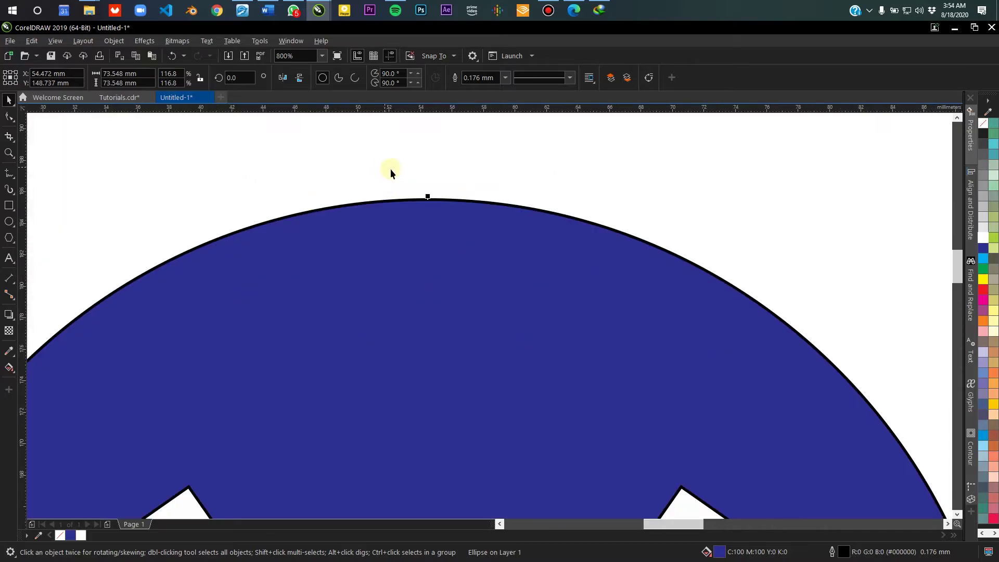
scroll(450, 233, down, 5)
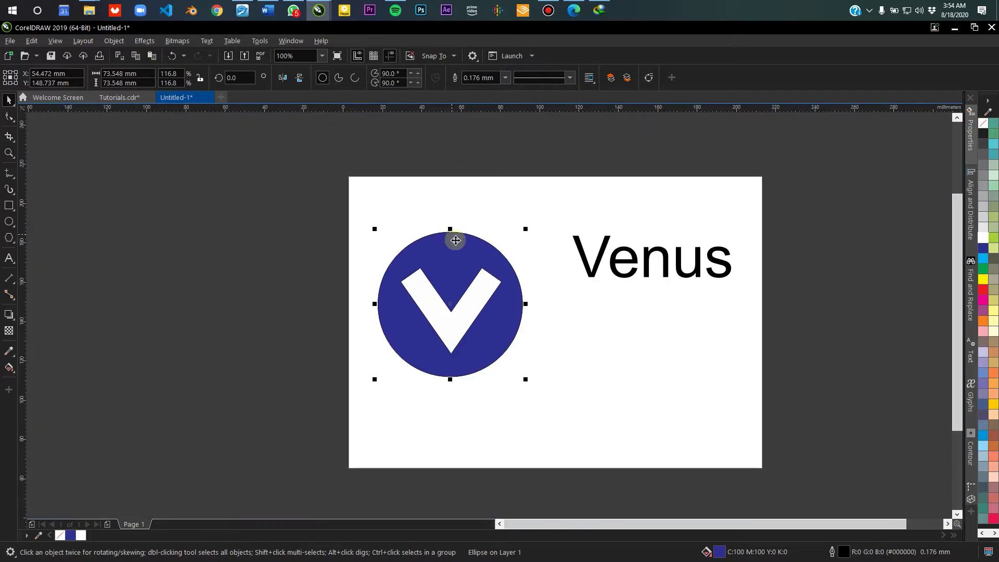
scroll(437, 249, up, 1)
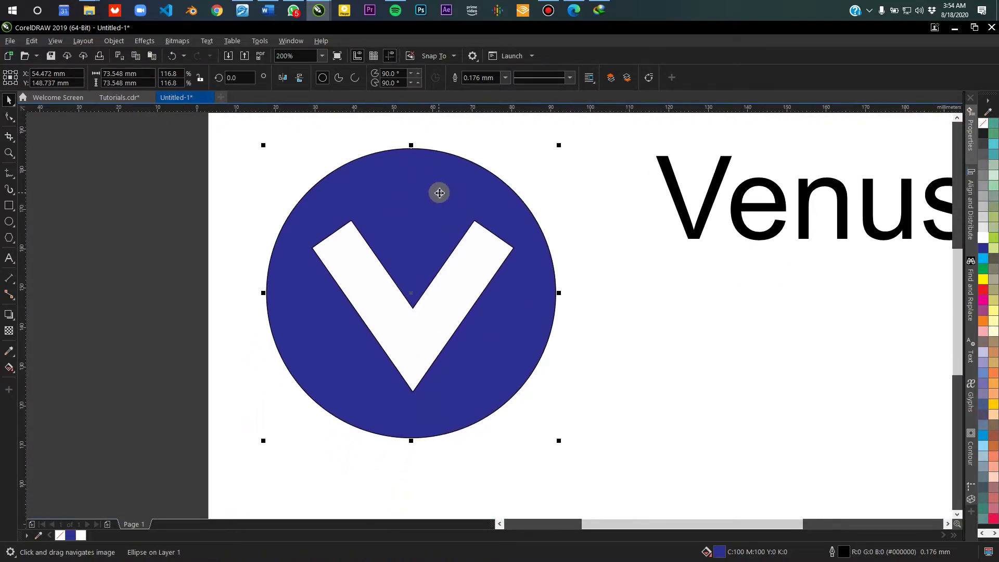
right_click(60, 538)
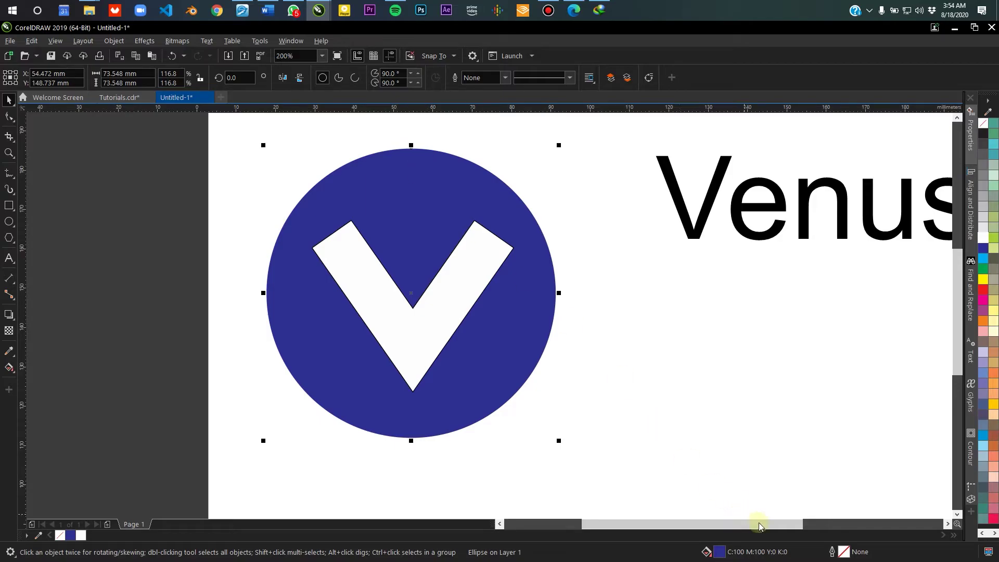
scroll(417, 146, up, 3)
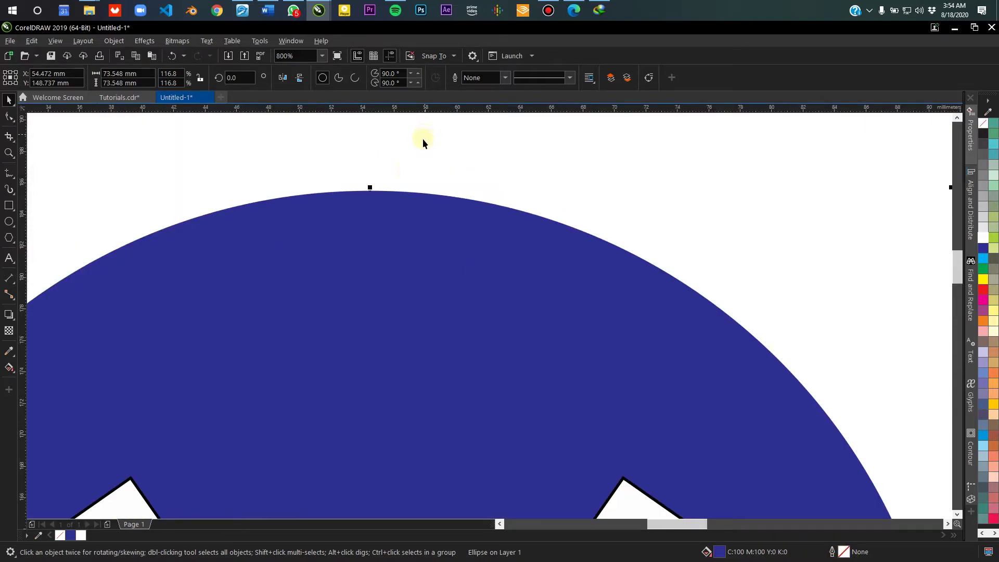
scroll(323, 208, down, 4)
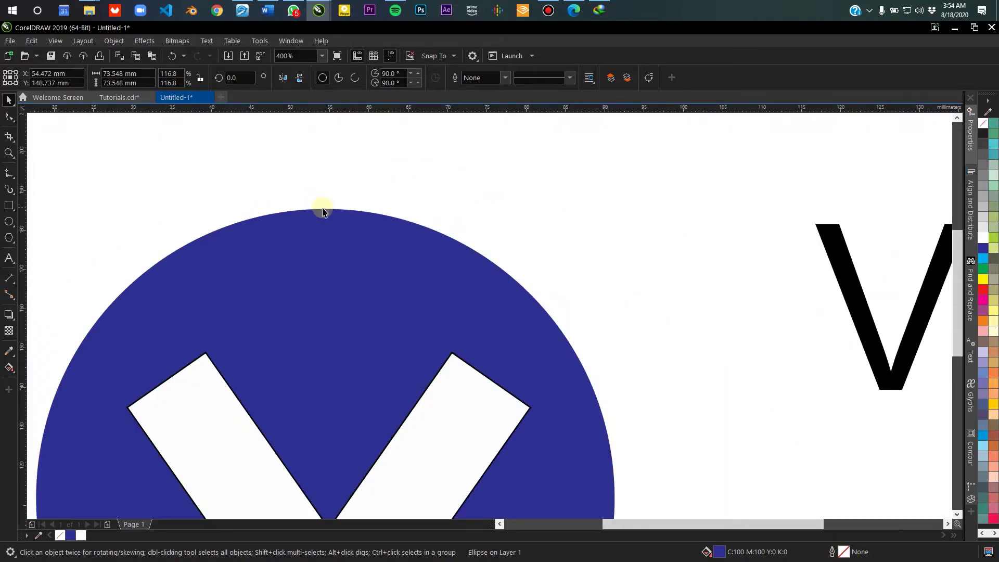
Step: Remove the outline from the white V shape and deselect it
click(296, 252)
scroll(297, 268, up, 1)
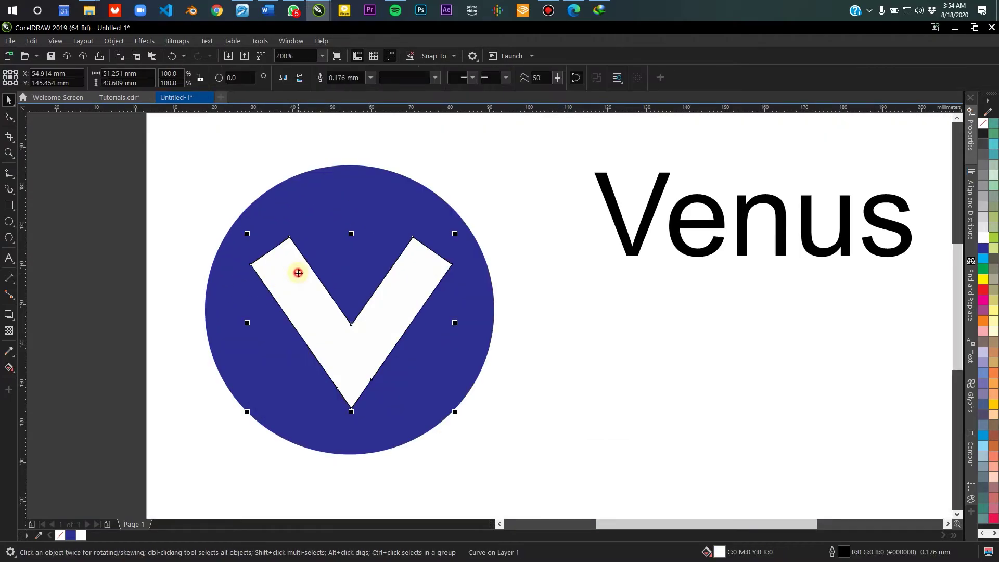
scroll(276, 263, up, 2)
scroll(305, 274, up, 1)
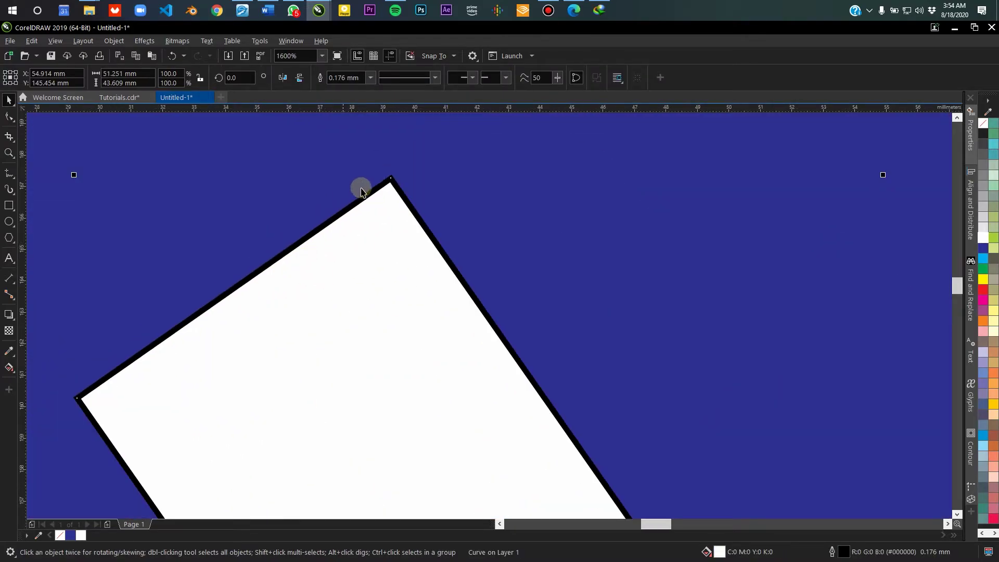
scroll(396, 175, down, 3)
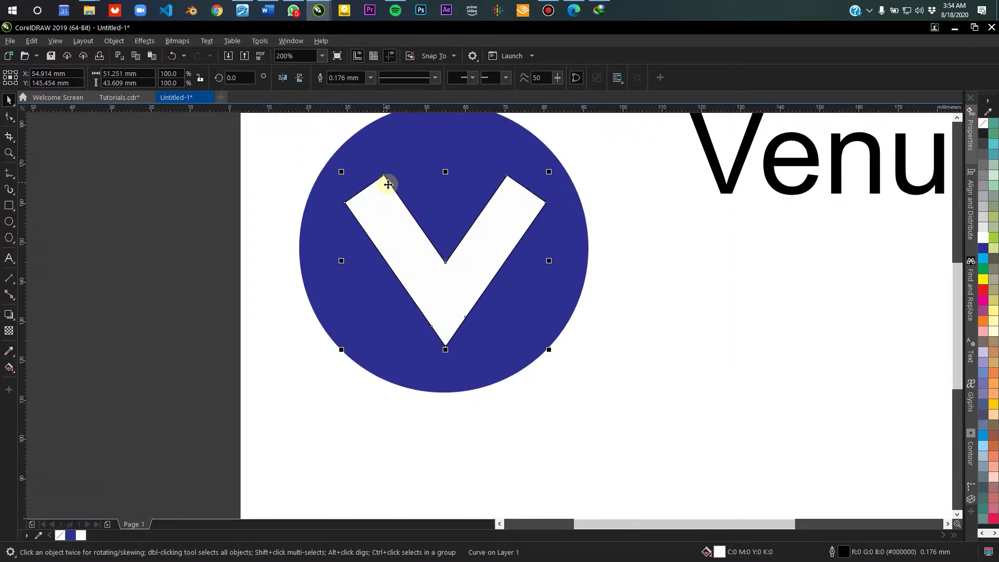
right_click(58, 538)
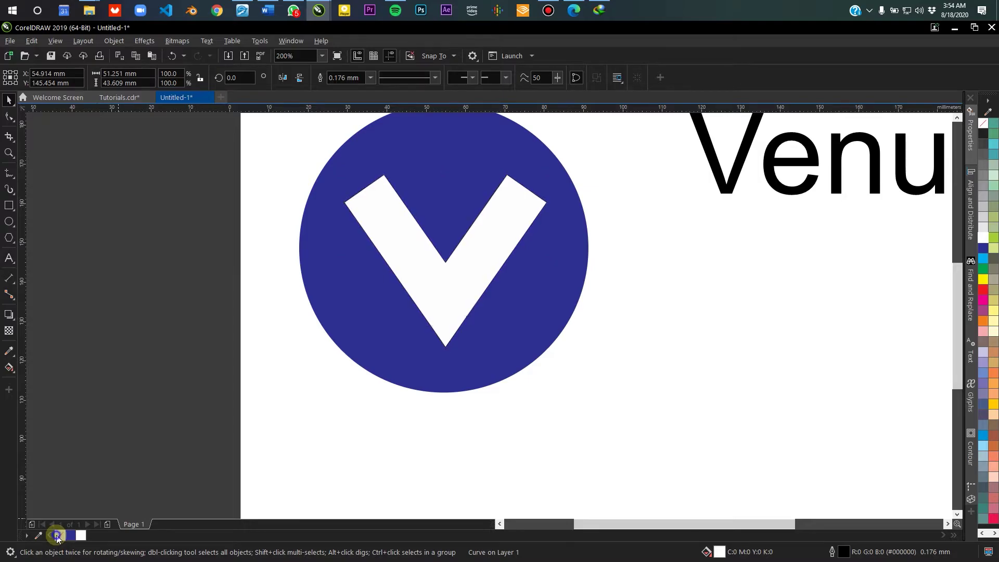
drag(445, 197, 453, 215)
scroll(453, 215, down, 2)
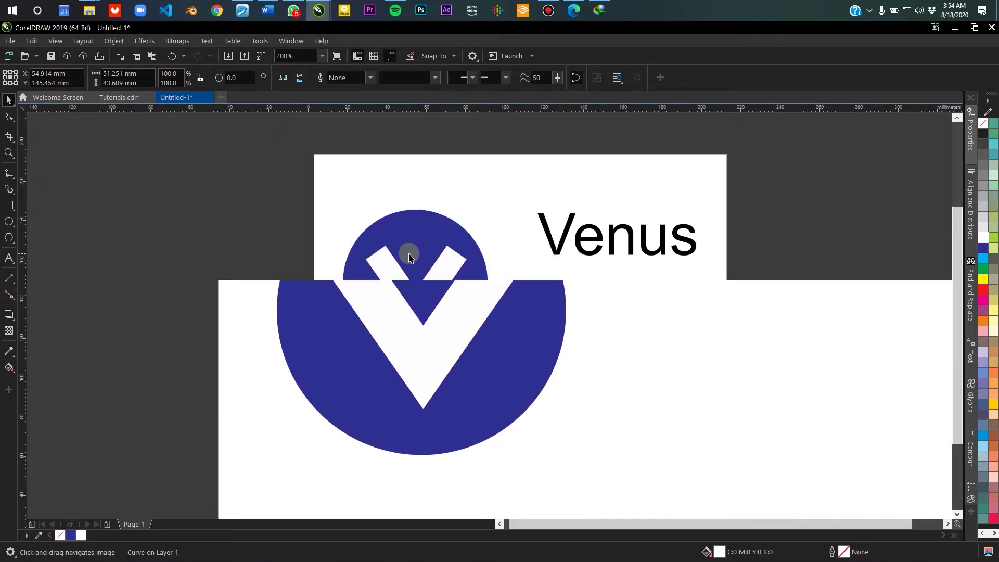
key(space)
click(408, 207)
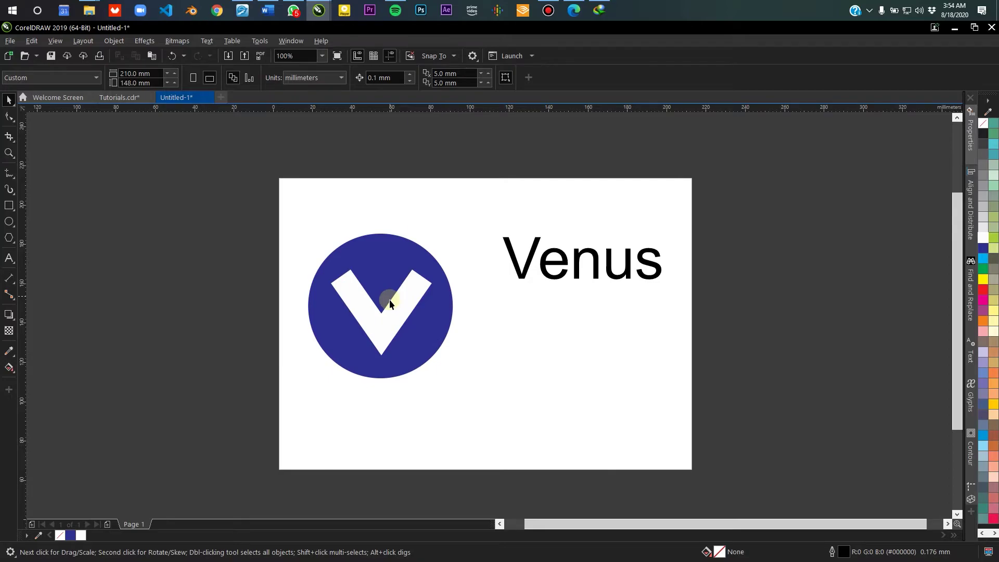
Step: Move the circle and the V together up the page by about 20 mm and deselect them
scroll(380, 330, up, 2)
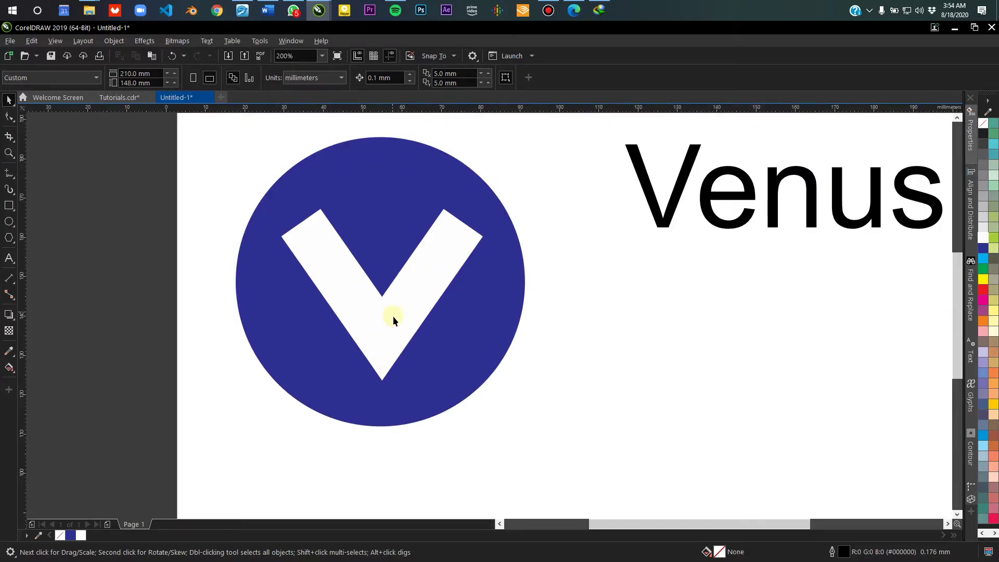
scroll(385, 263, down, 2)
drag(273, 183, 498, 392)
drag(397, 292, 408, 251)
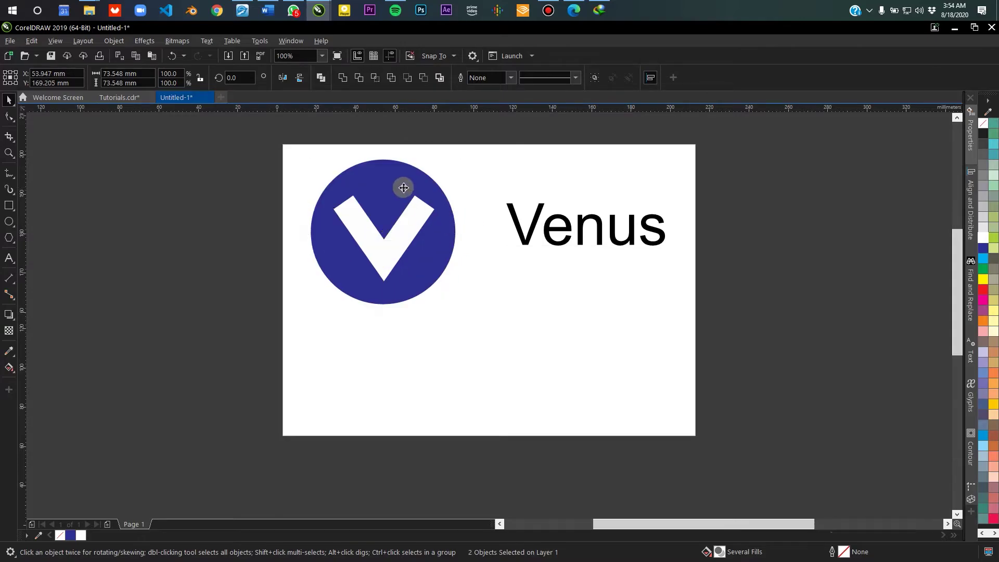
scroll(401, 185, up, 2)
drag(401, 185, 417, 229)
click(437, 141)
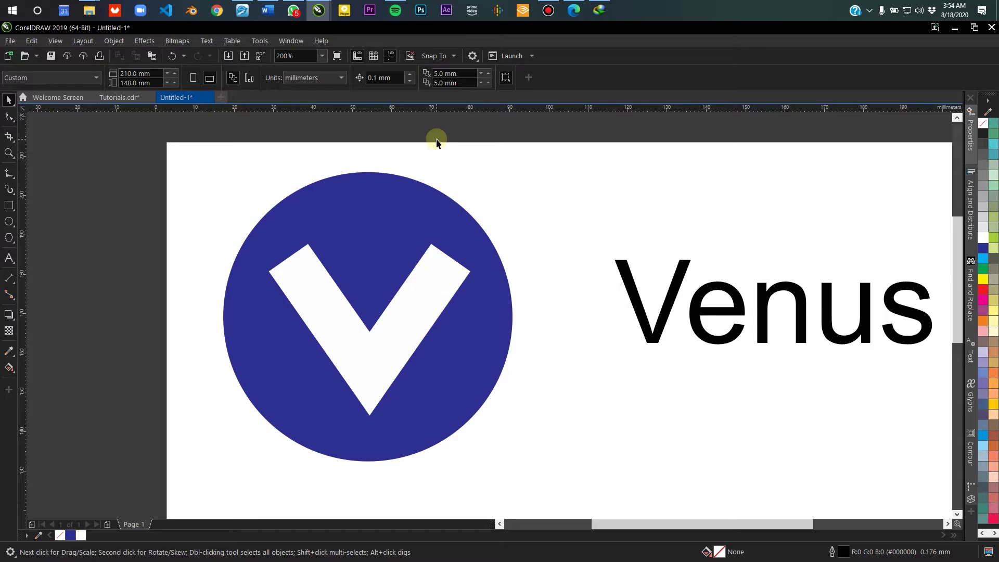
Step: Apply a vertical linear fountain fill to the circle, running from dark blue near its upper edge to white near its lower edge
click(347, 190)
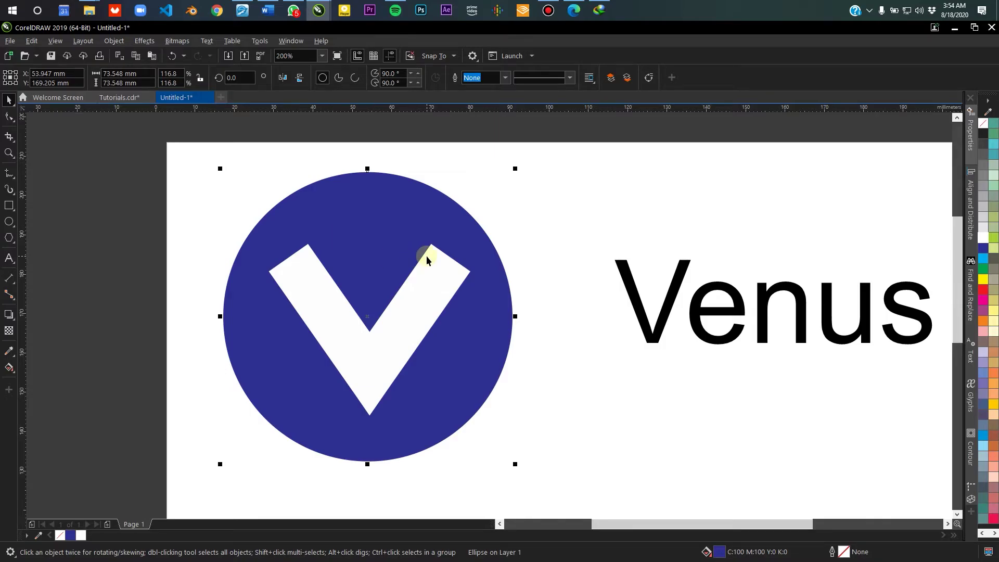
drag(392, 226, 411, 233)
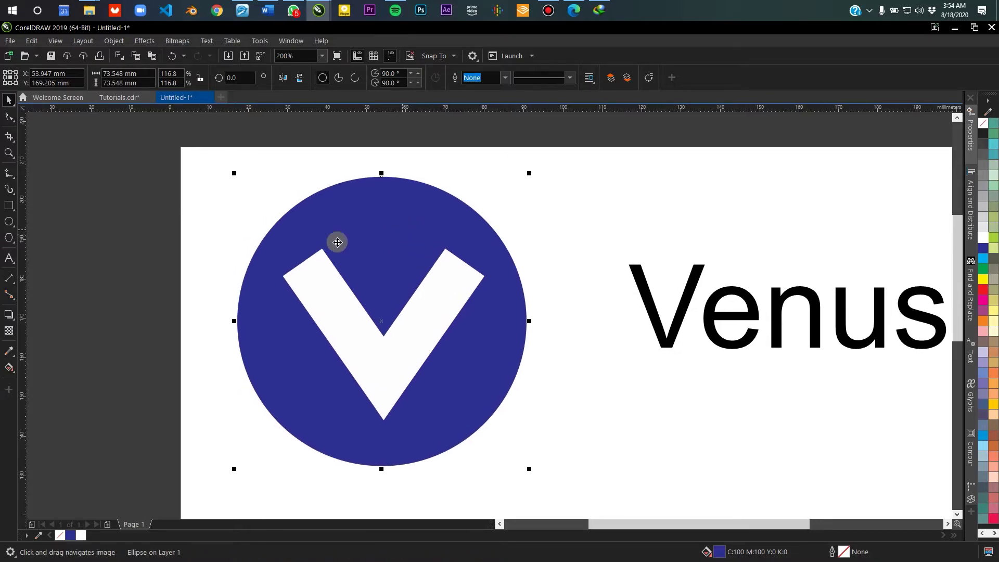
click(8, 367)
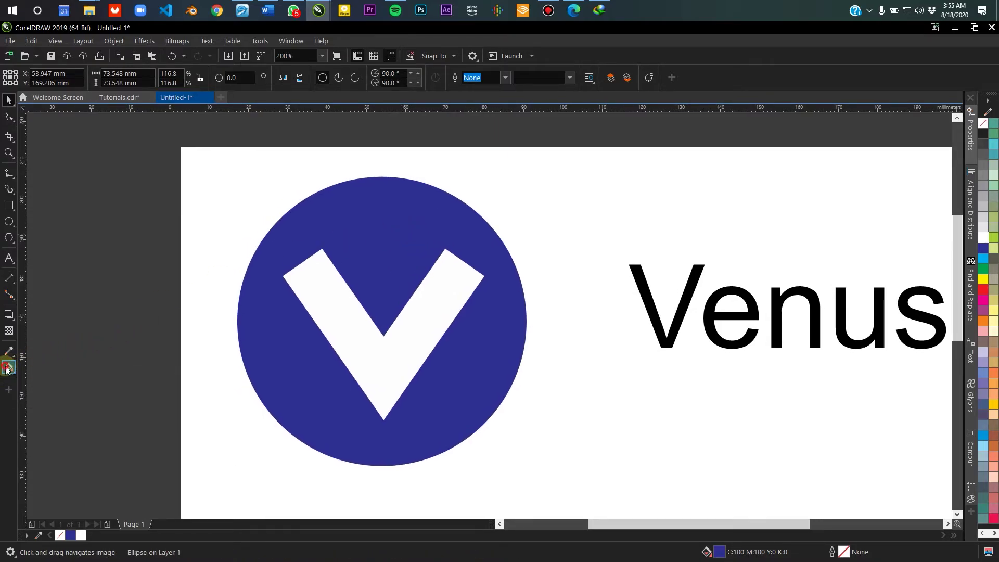
drag(384, 191, 386, 451)
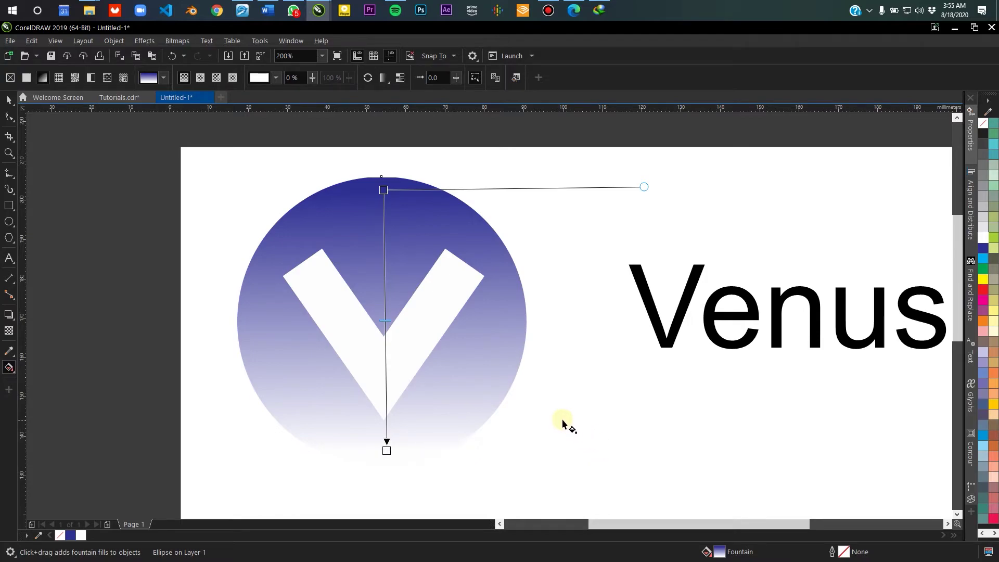
drag(563, 423, 570, 390)
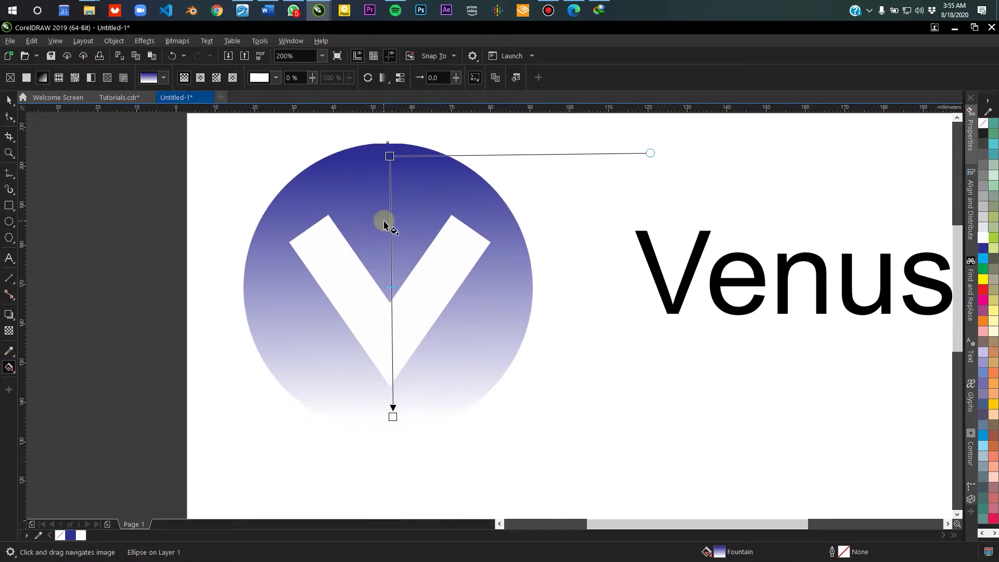
Step: Change the white end colour of the circle's gradient to bright blue (#0221BA) and deselect the circle
click(391, 417)
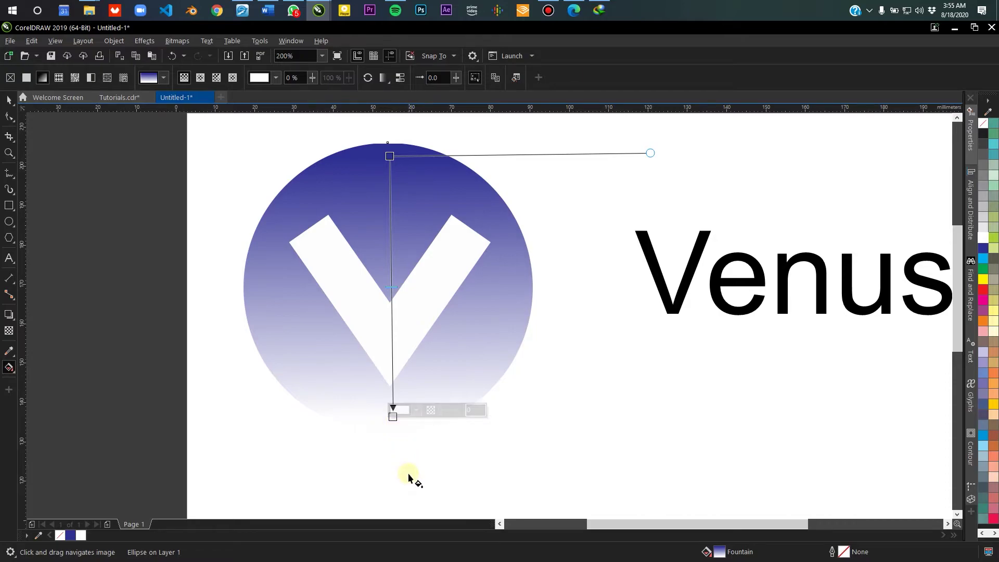
click(399, 411)
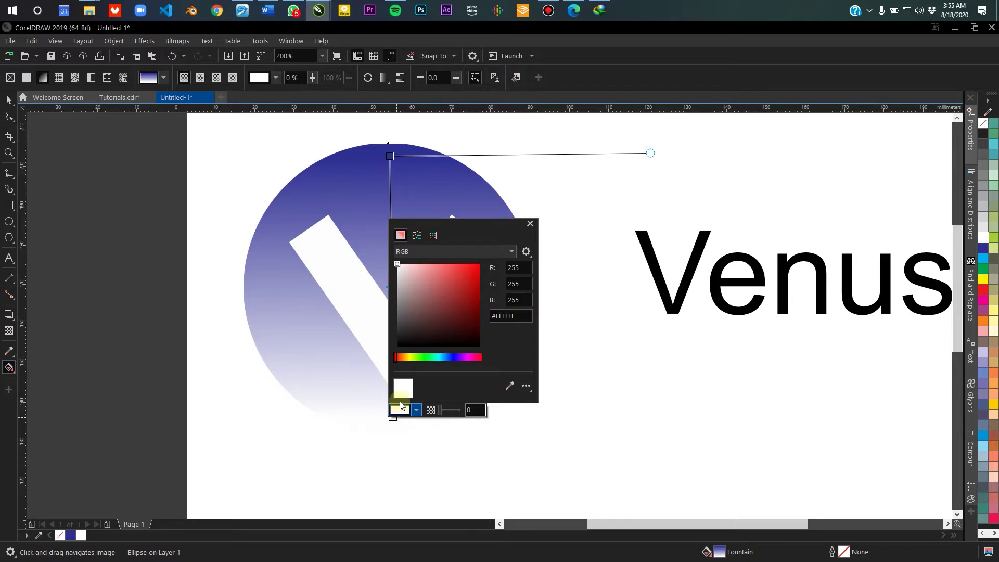
drag(402, 358, 451, 365)
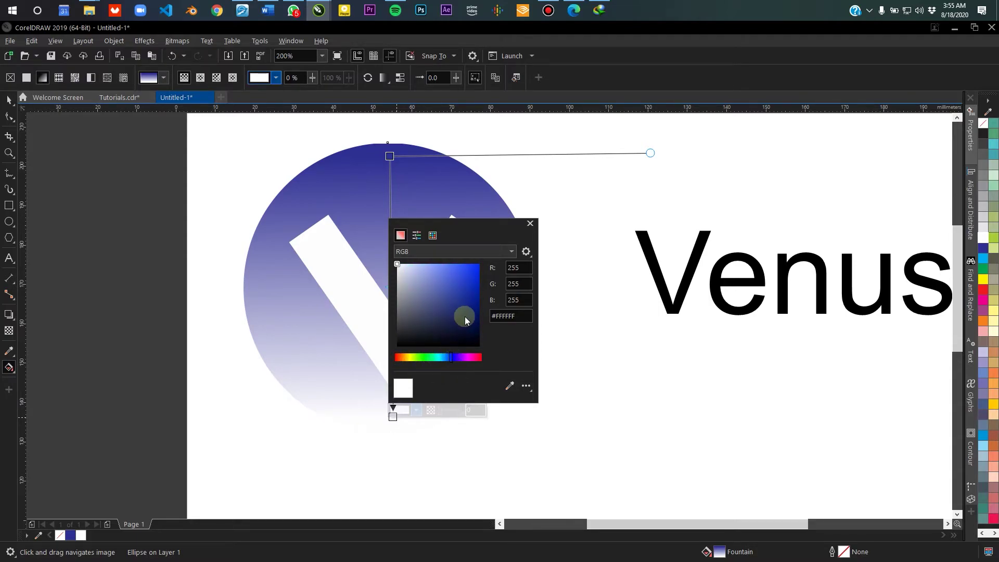
mouse_move(449, 289)
mouse_down()
mouse_move(451, 270)
mouse_move(460, 278)
mouse_move(474, 265)
mouse_move(479, 332)
mouse_move(476, 284)
mouse_move(480, 290)
mouse_up()
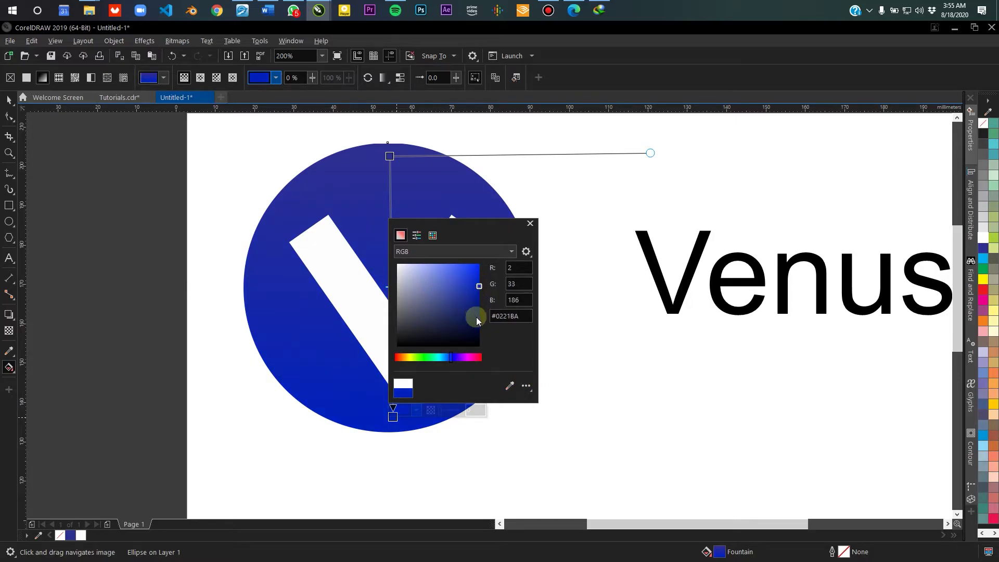
click(8, 107)
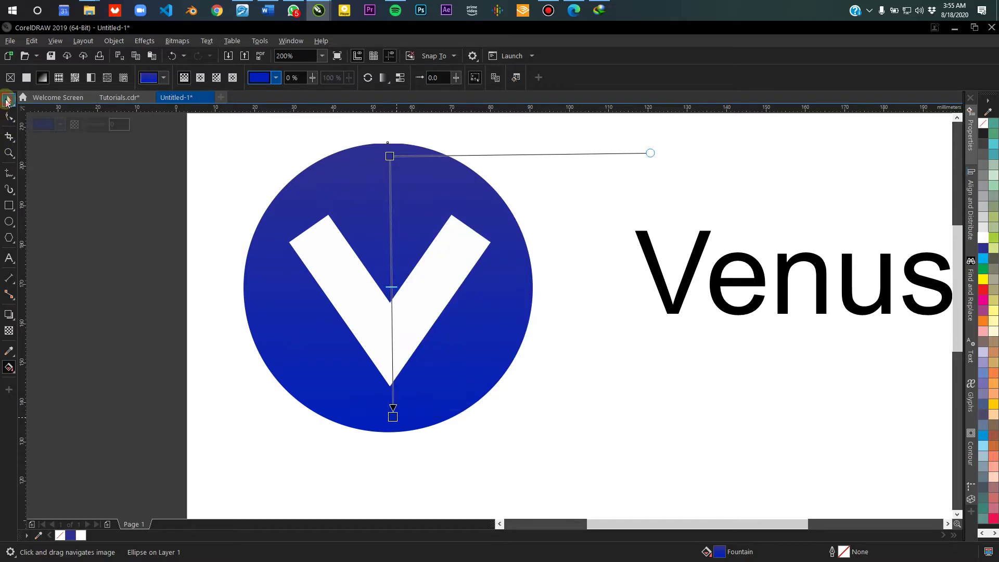
click(8, 99)
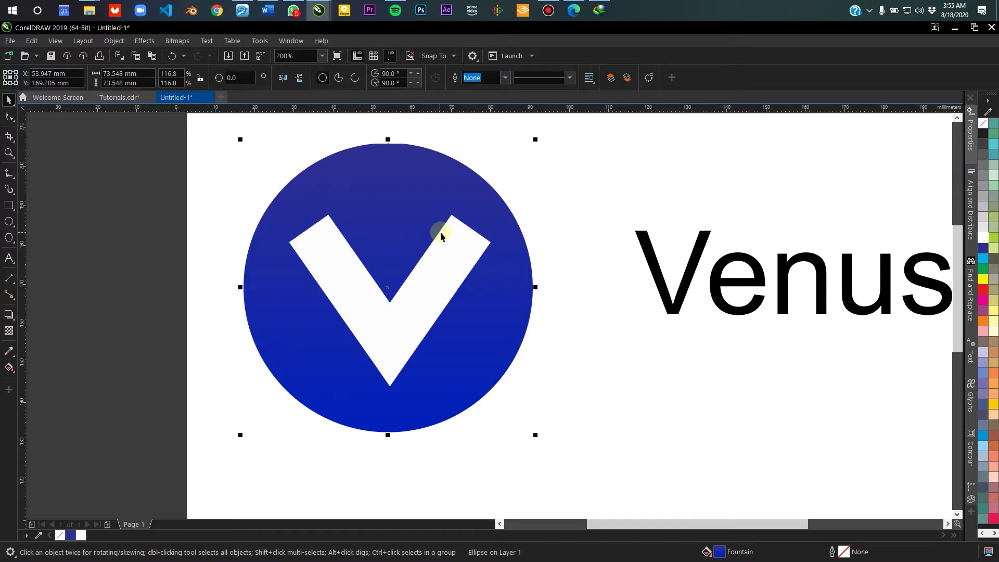
drag(532, 276, 528, 298)
click(553, 201)
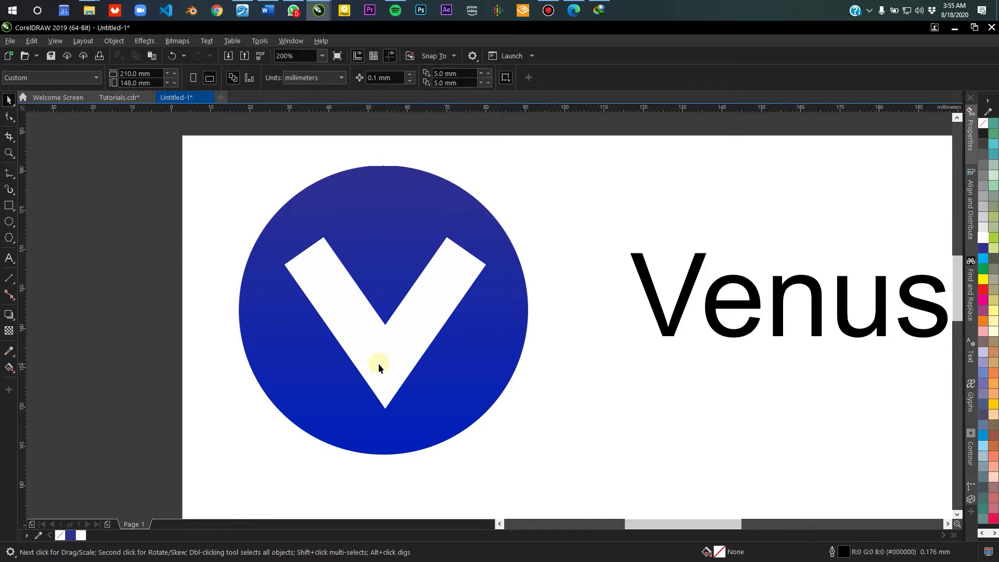
Step: Move the white V straight up by about 3 mm within the blue circle
scroll(379, 364, up, 1)
scroll(379, 359, down, 1)
click(368, 331)
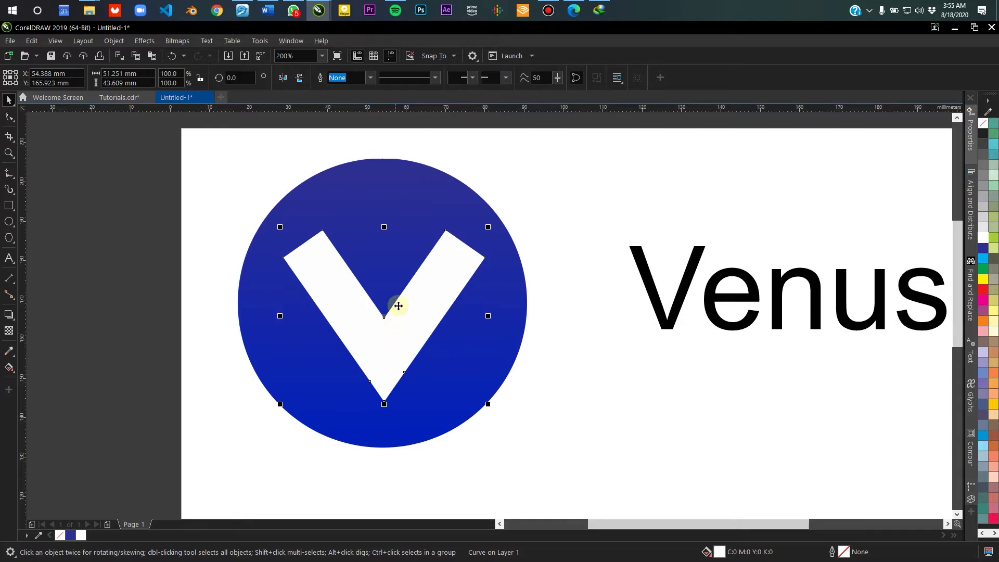
click(394, 344)
click(394, 348)
drag(391, 359, 390, 345)
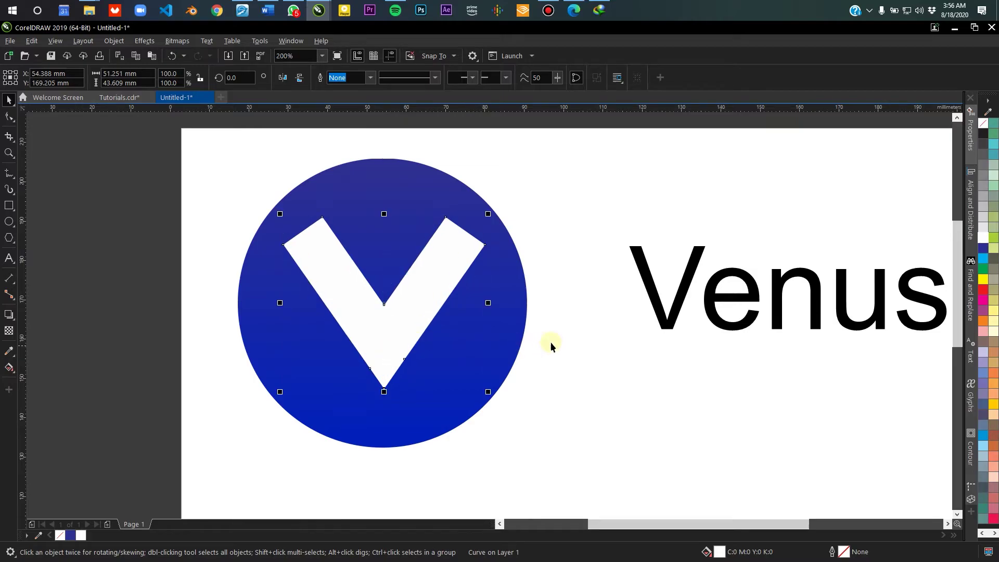
Step: Add a drop shadow to the white V, cast straight down from its upper edge to just below its tip
click(15, 320)
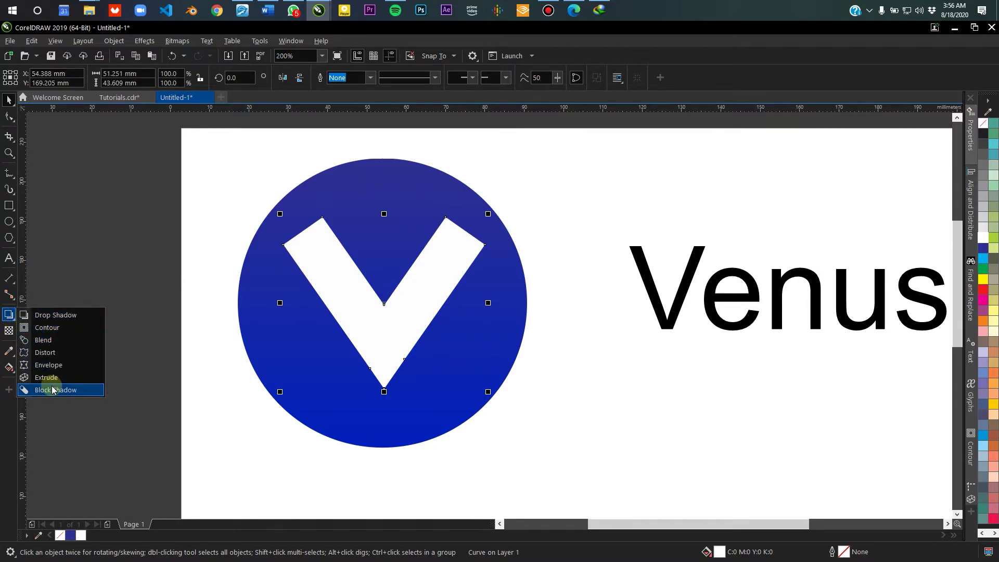
click(13, 318)
click(13, 318)
click(9, 316)
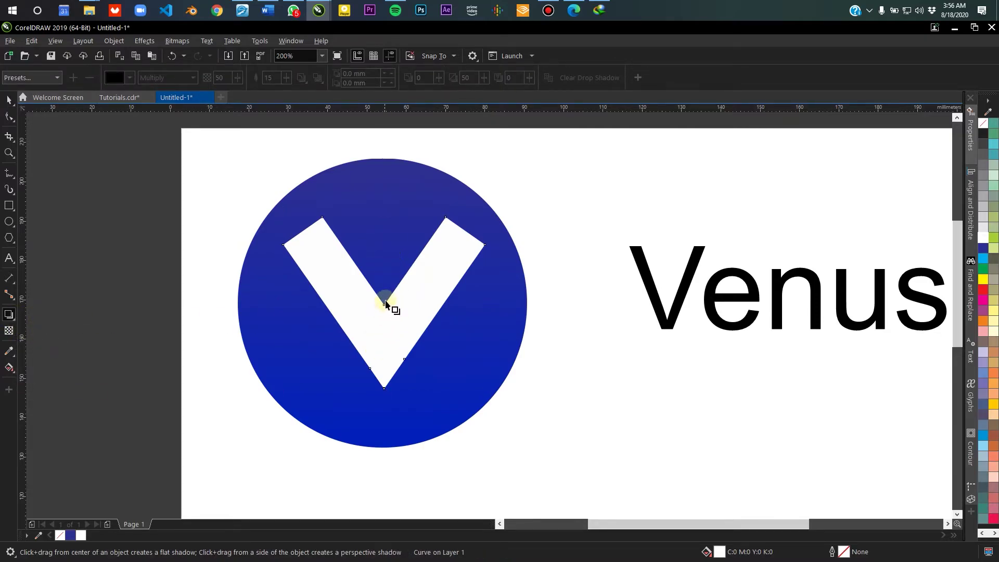
drag(383, 256, 384, 409)
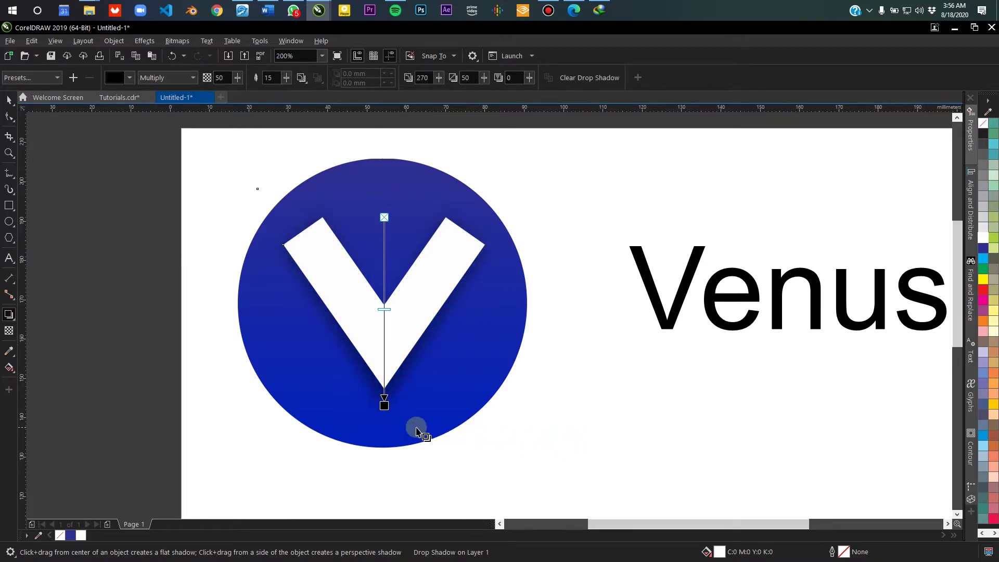
scroll(382, 404, up, 2)
scroll(379, 391, down, 2)
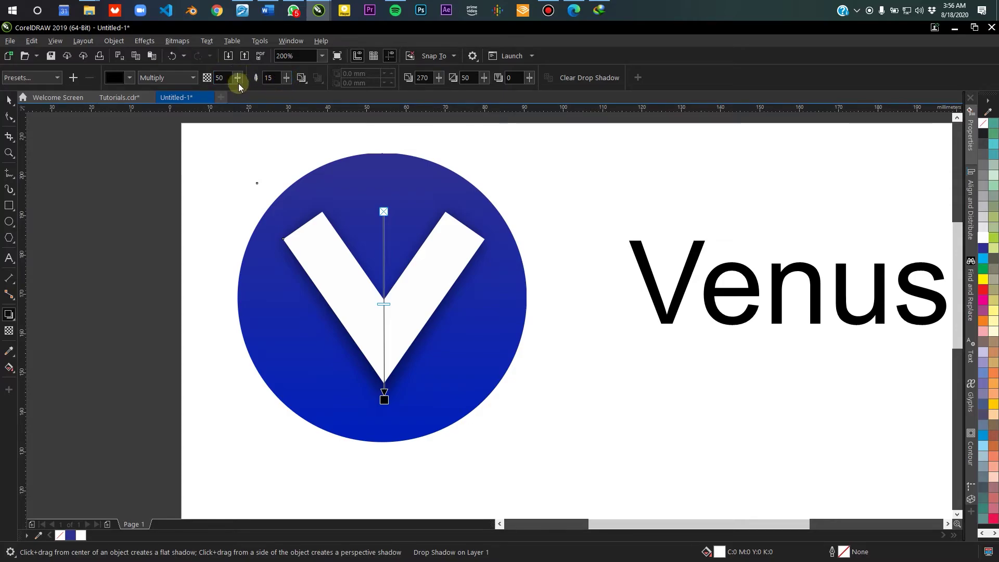
Step: Try several opacity levels for the V's drop shadow and settle on 43
drag(241, 83, 236, 79)
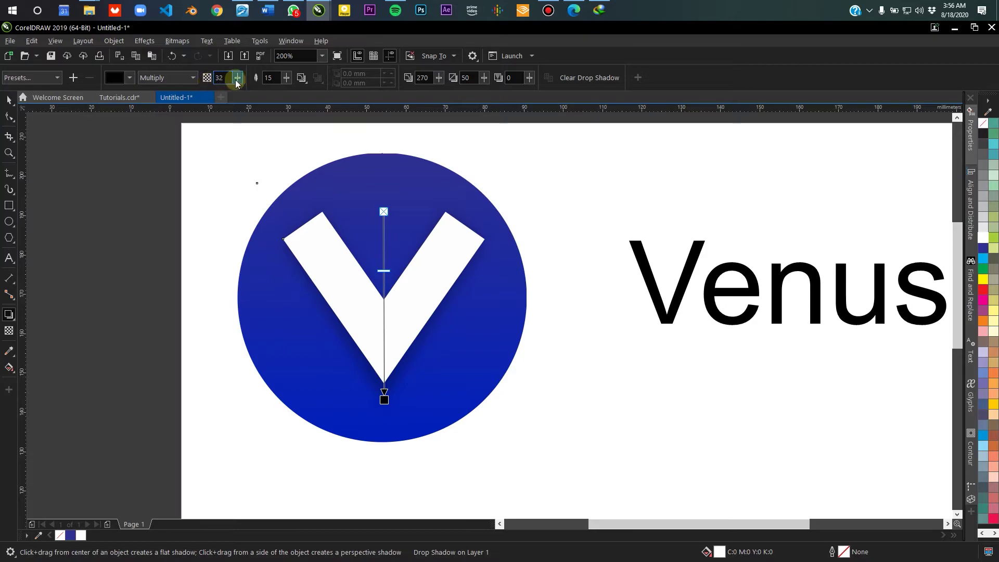
drag(240, 81, 285, 101)
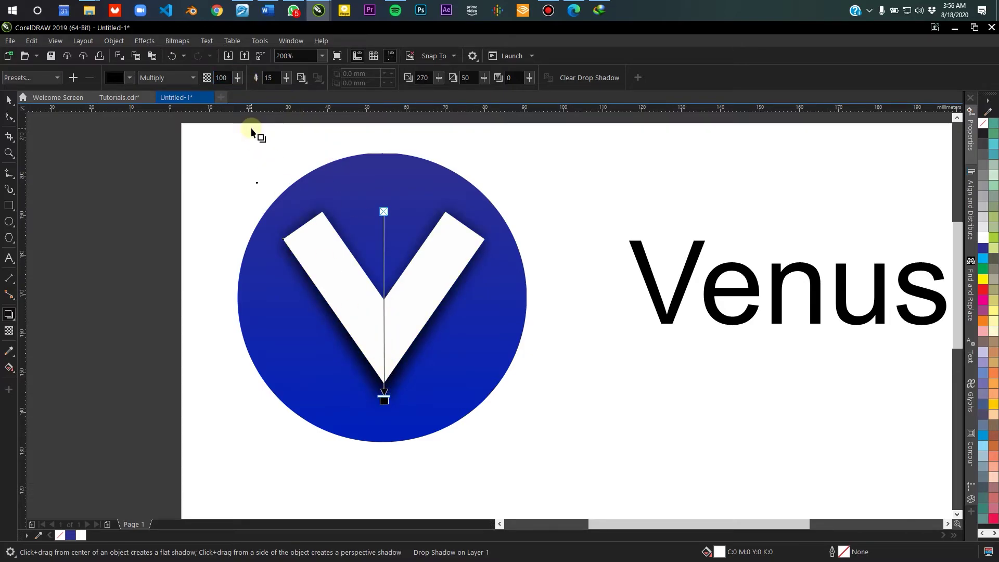
text(49)
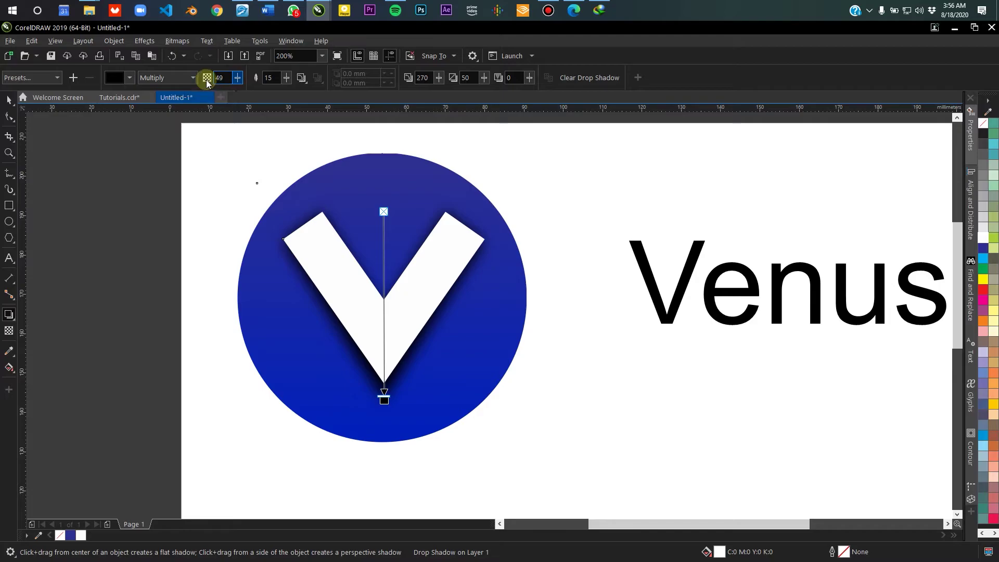
key(Return)
drag(236, 80, 237, 79)
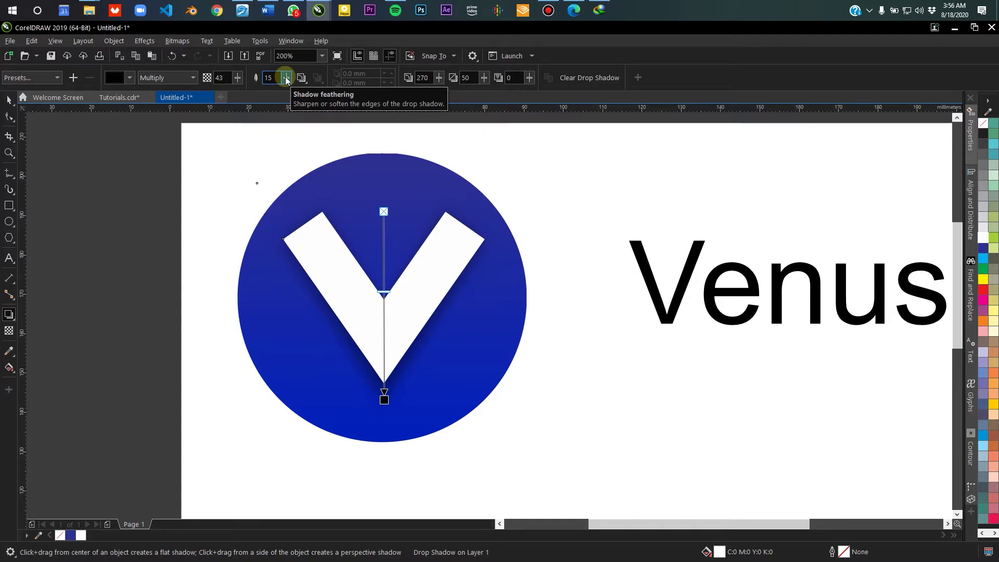
Step: Soften the V's drop shadow by setting its feathering to 38, and leave the Drop Shadow tool
drag(286, 80, 323, 89)
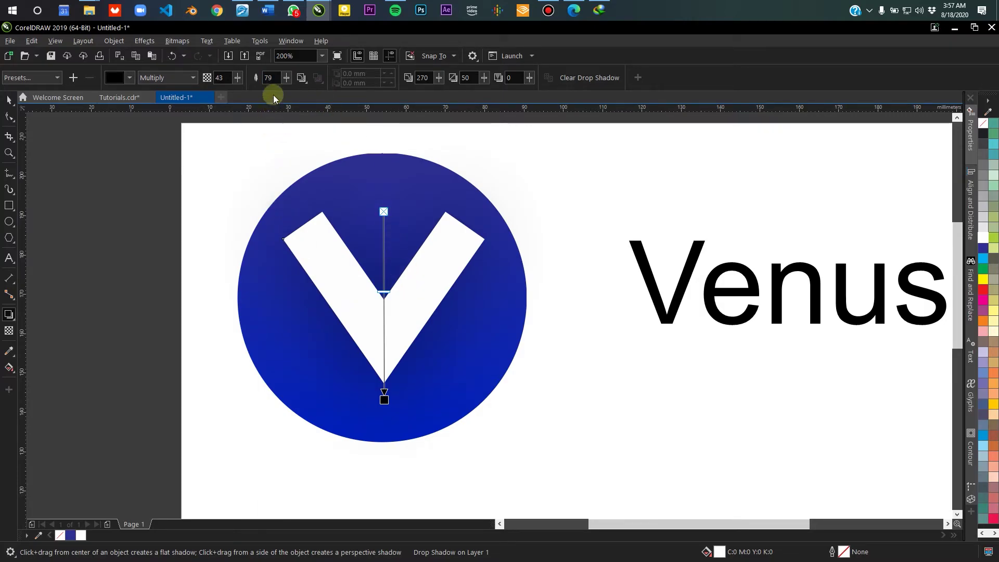
drag(290, 78, 276, 81)
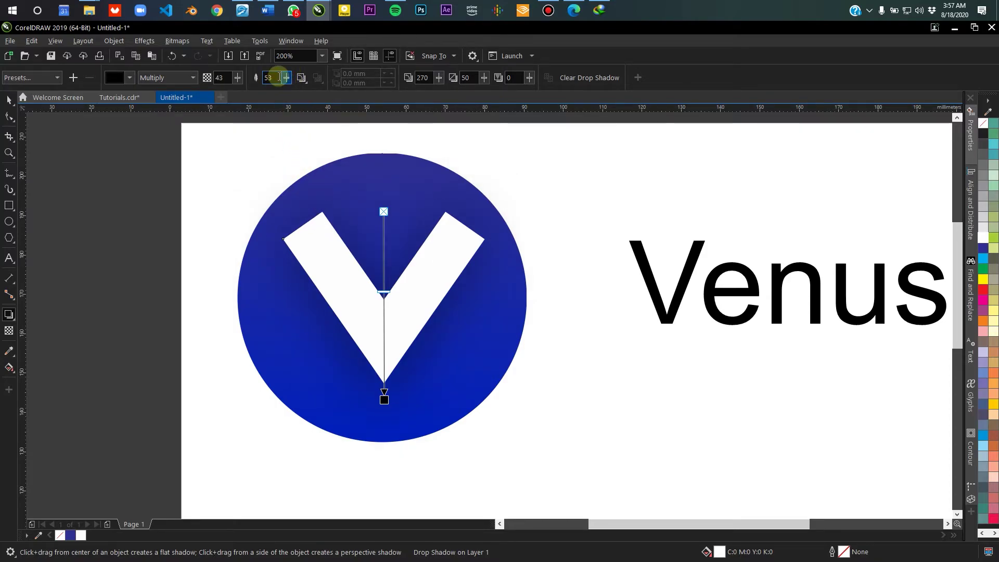
drag(288, 83, 285, 82)
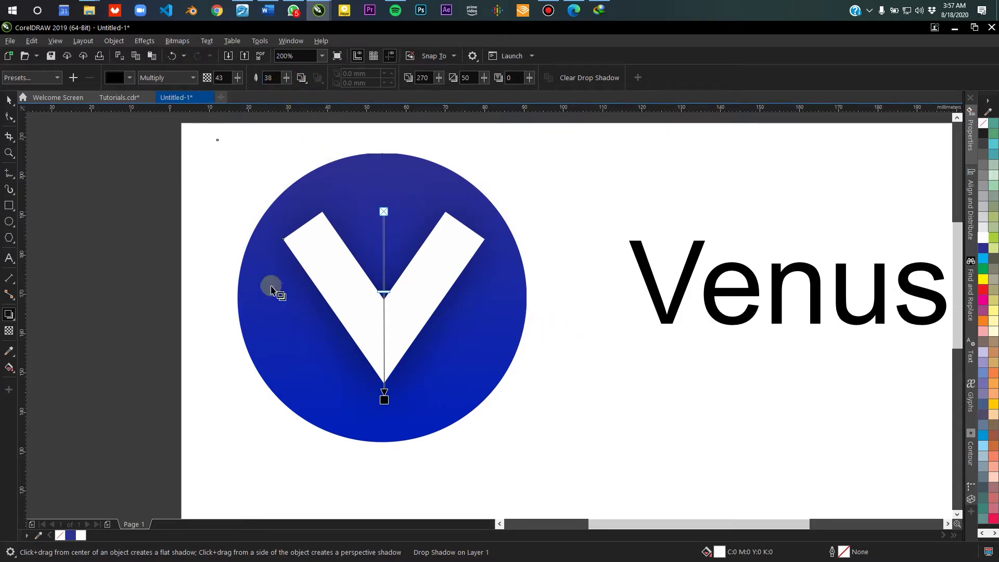
click(7, 101)
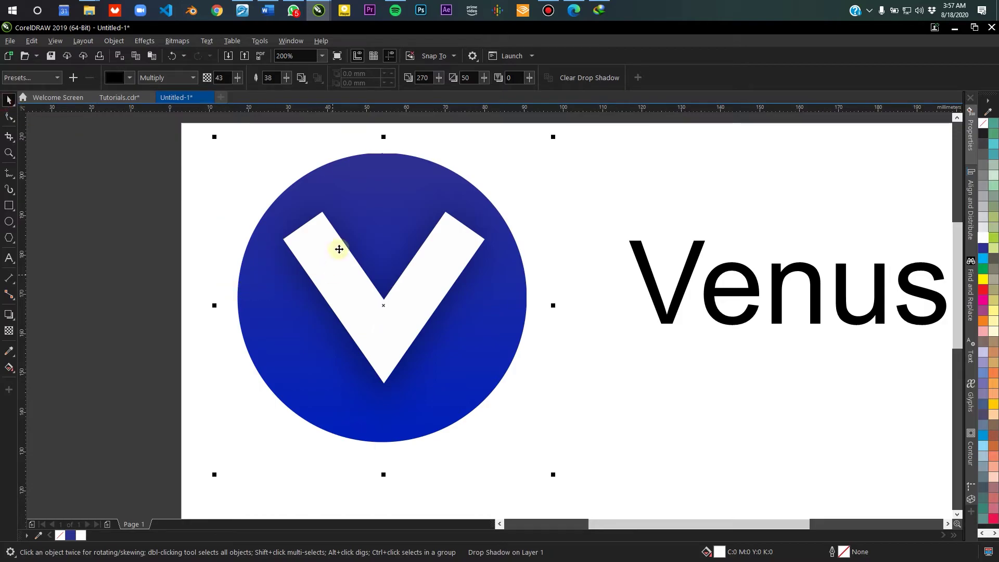
Step: Scale the circle, V and shadow down together to about 60 mm overall width, keeping their upper-left corner fixed, and deselect them
scroll(283, 277, down, 2)
click(127, 181)
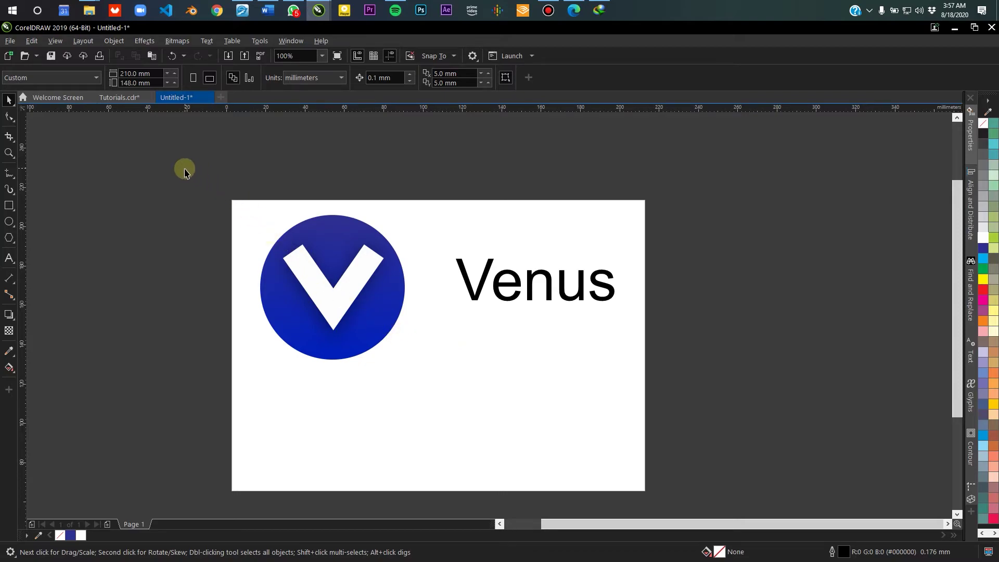
drag(107, 152, 466, 460)
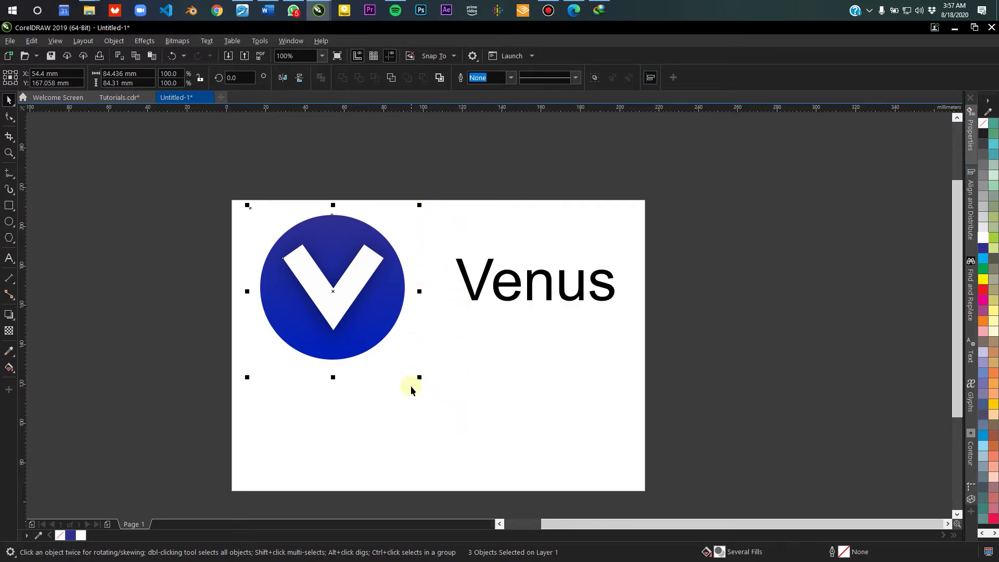
drag(420, 380, 371, 328)
click(335, 156)
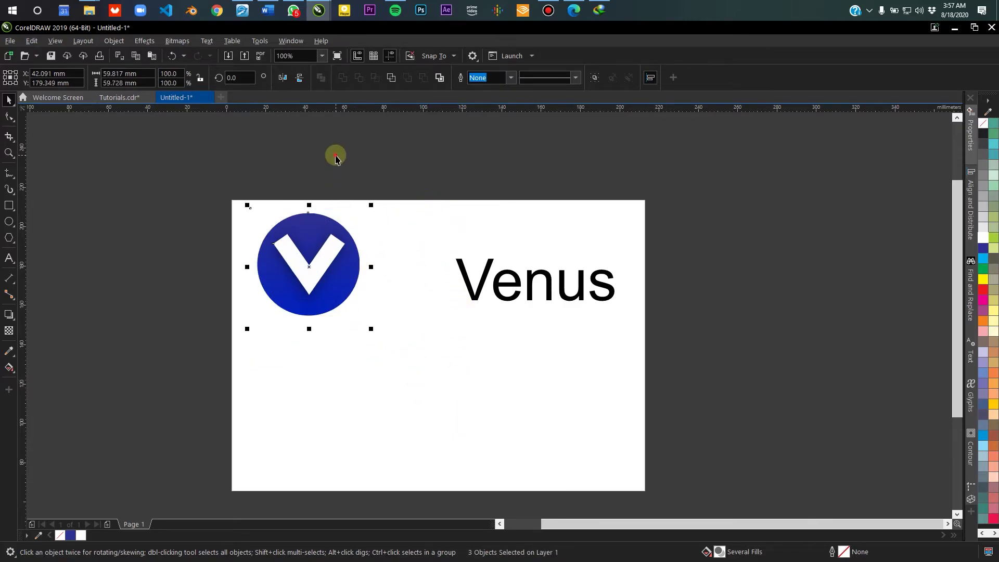
scroll(287, 256, up, 1)
click(339, 194)
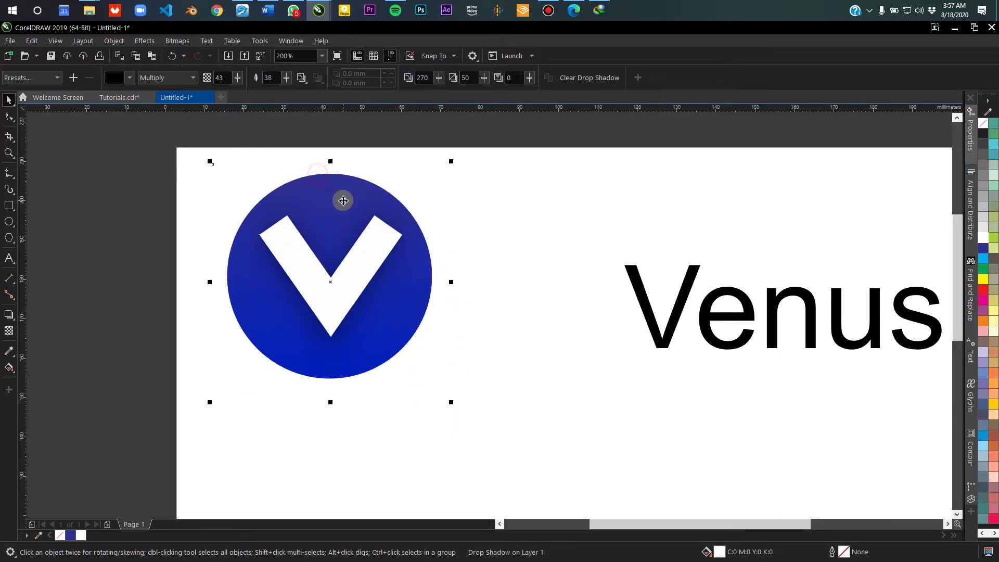
scroll(343, 206, down, 1)
scroll(335, 212, up, 1)
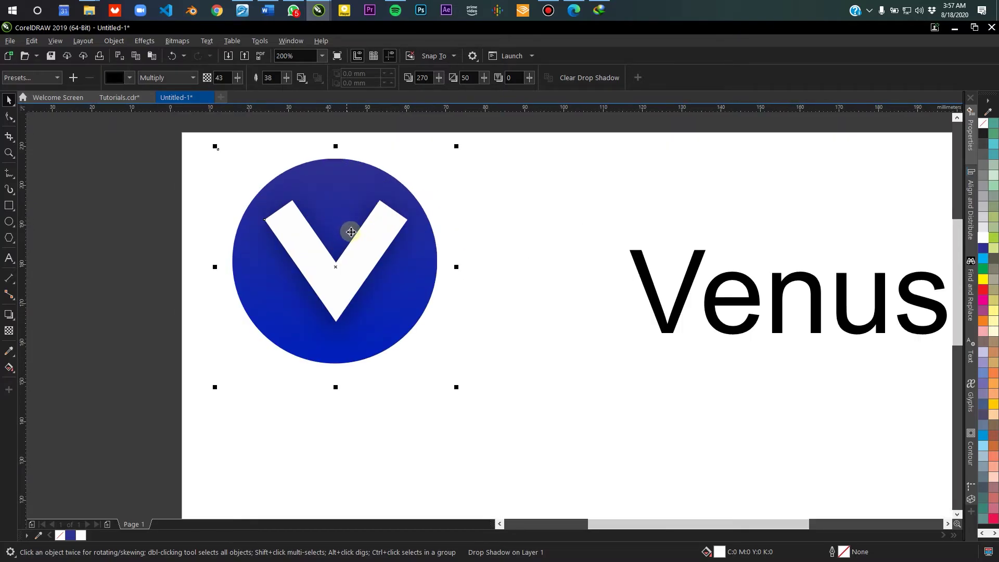
scroll(362, 234, down, 1)
drag(382, 244, 392, 234)
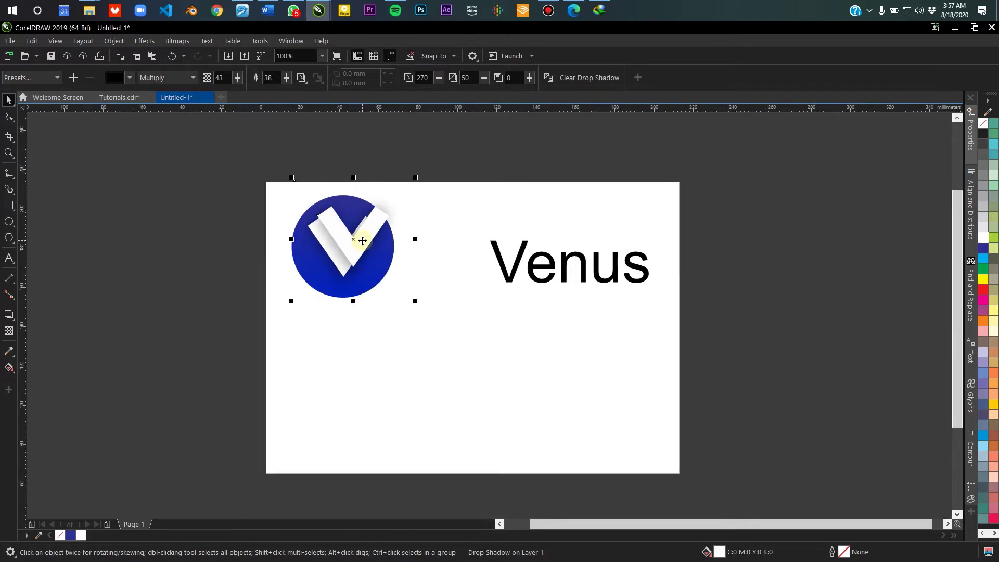
key(Delete)
Step: Duplicate the whole emblem, circle and V with its shadow, and place the copy just below the original
drag(178, 142, 460, 388)
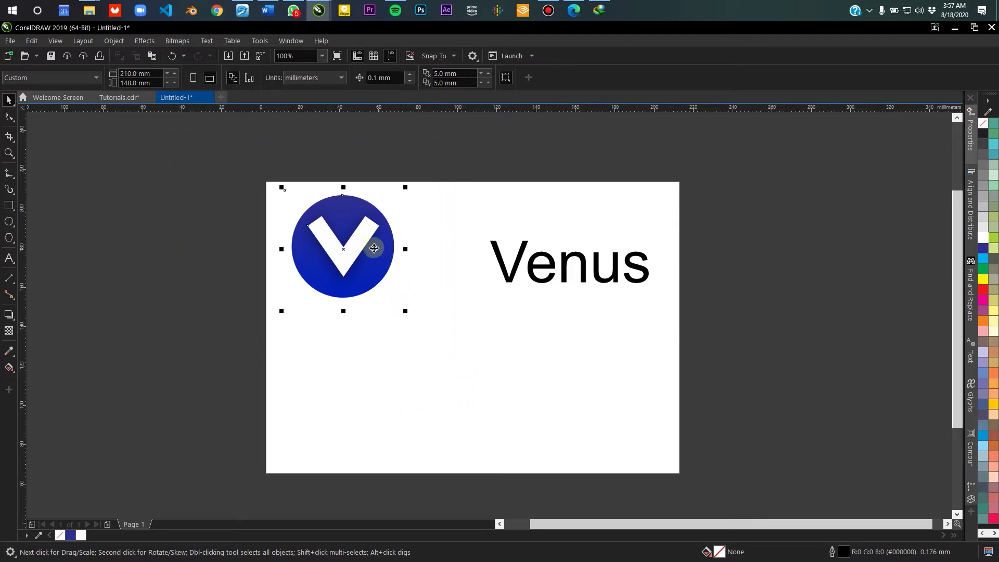
click(375, 251)
drag(366, 235, 354, 367)
click(444, 368)
Step: Change the lower emblem circle's gradient from linear to an elliptical fountain fill
click(299, 405)
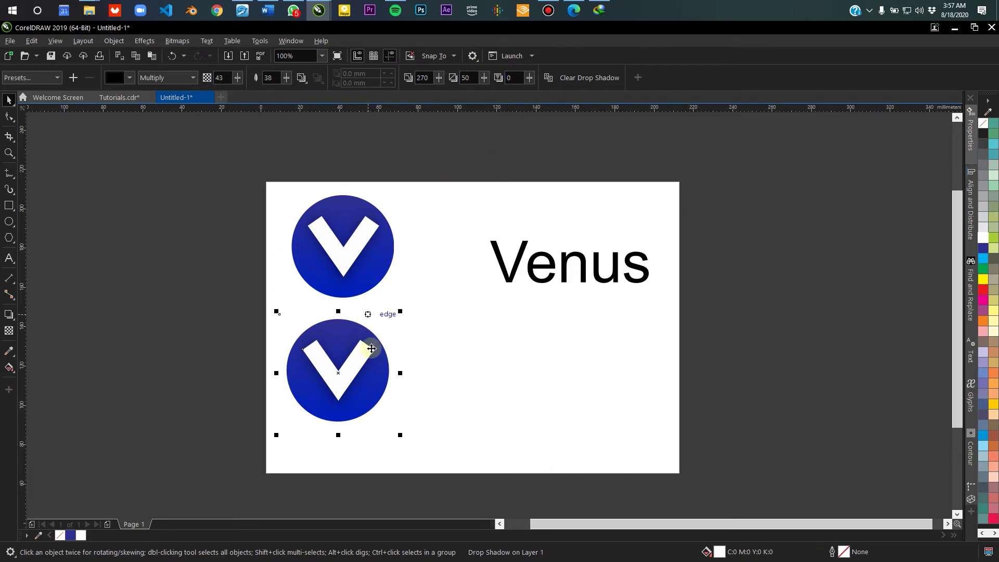
click(316, 408)
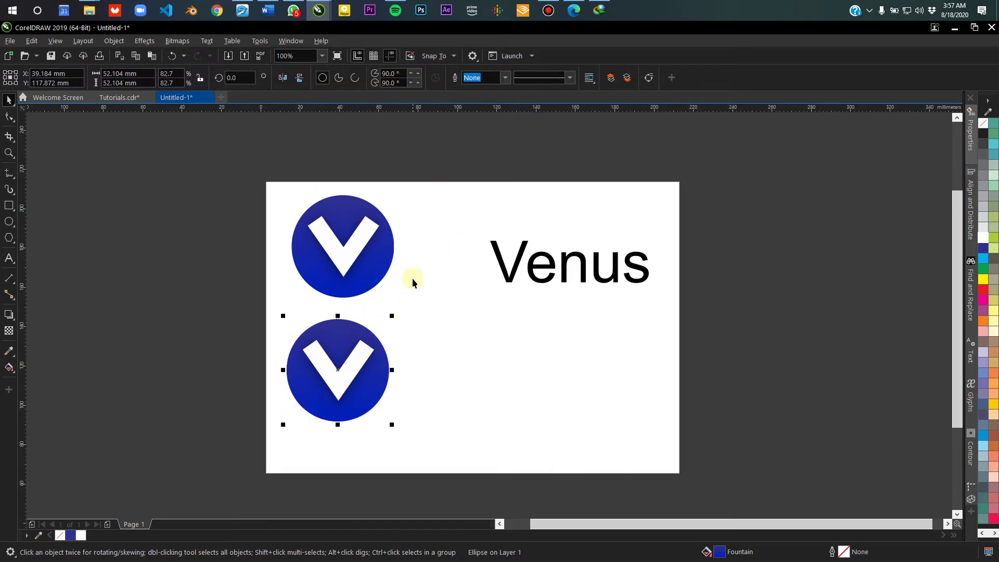
click(344, 376)
click(305, 406)
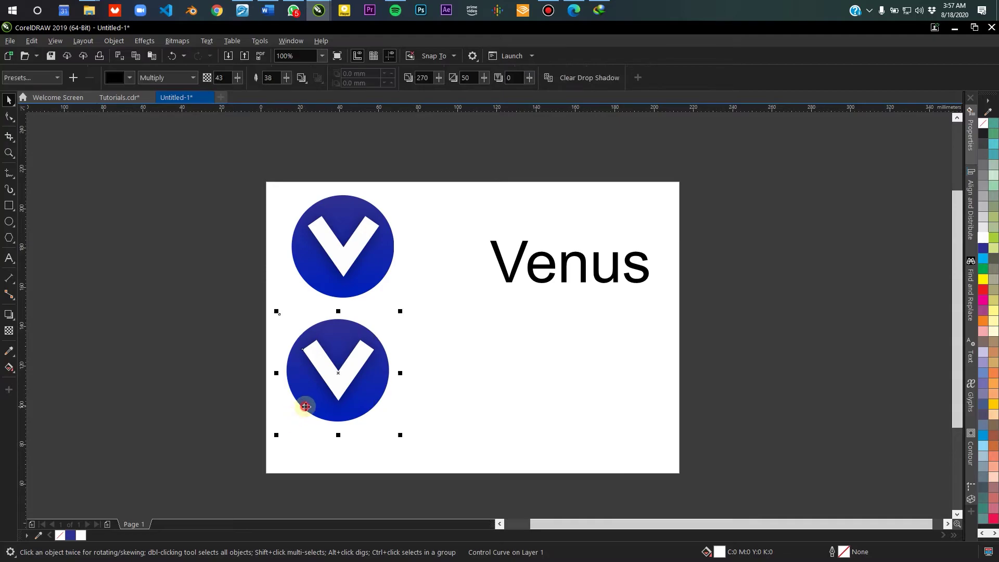
click(305, 411)
scroll(306, 421, up, 1)
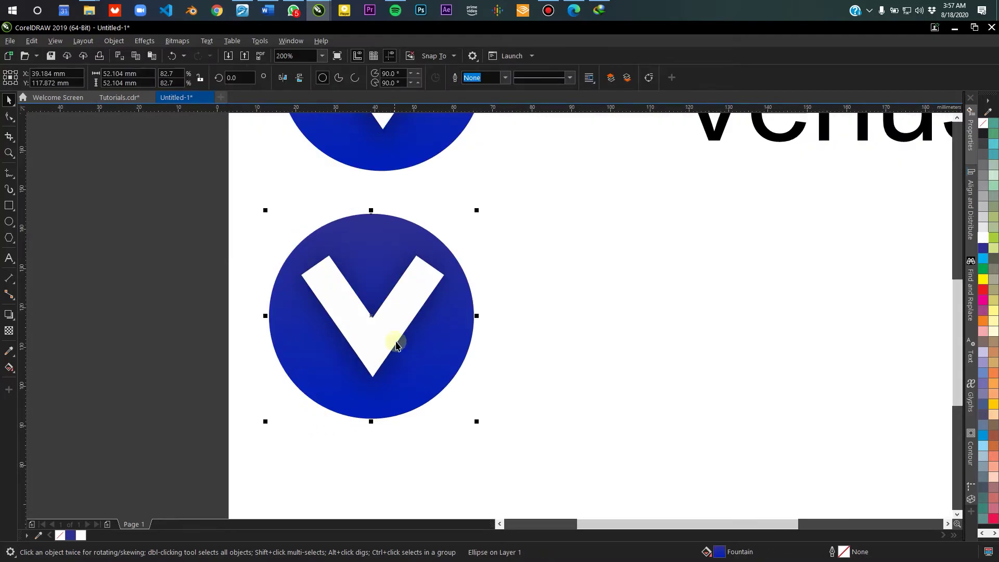
click(9, 367)
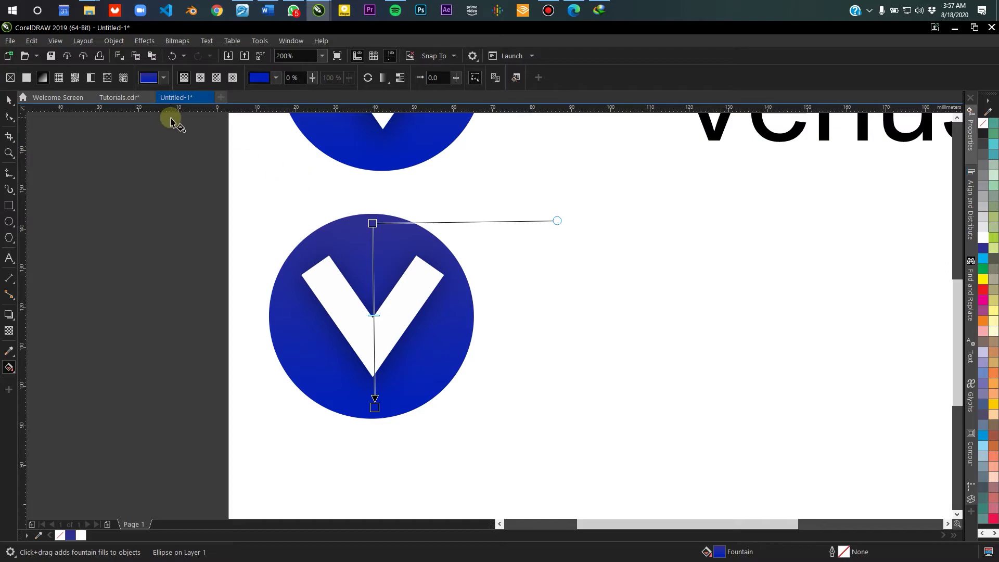
scroll(328, 267, up, 5)
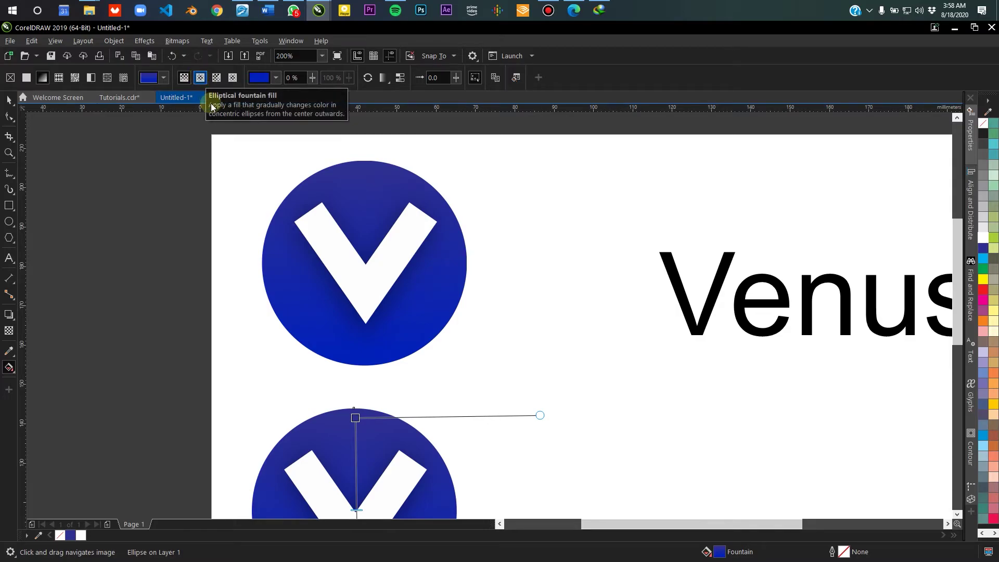
click(201, 82)
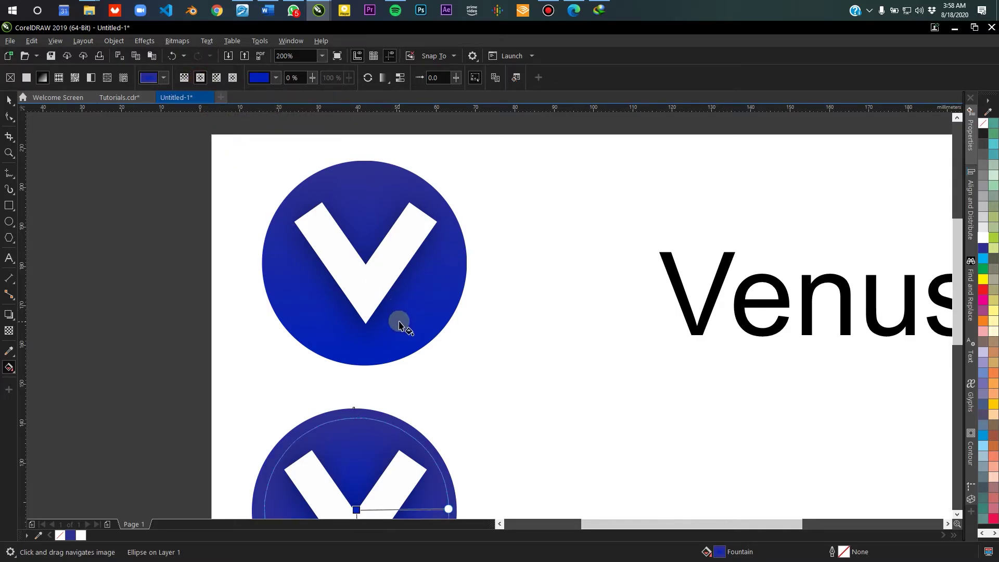
Step: Shift the elliptical gradient's centre up between the arms of the lower V and pull its outer end in near the V's tip
scroll(411, 292, down, 3)
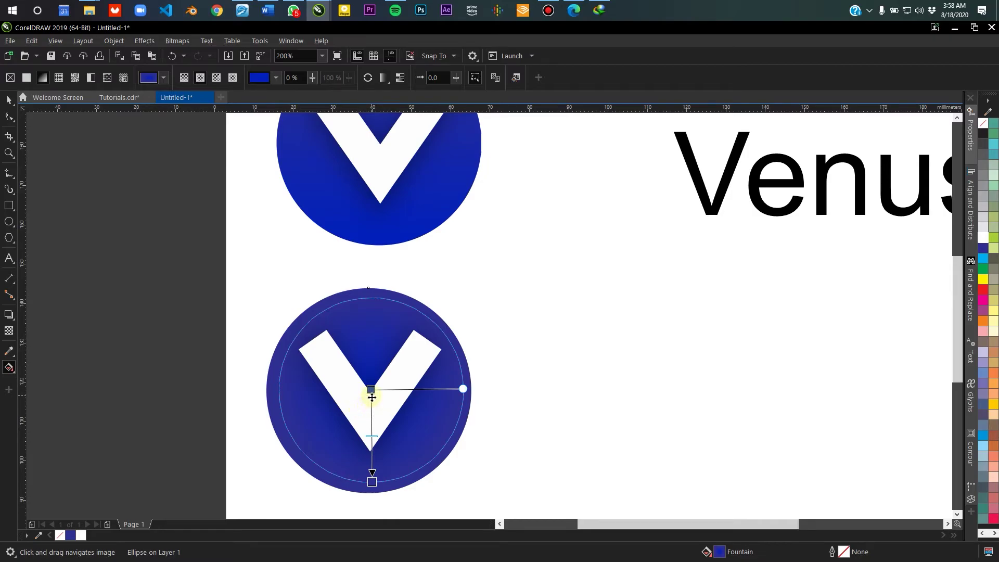
drag(370, 394, 356, 342)
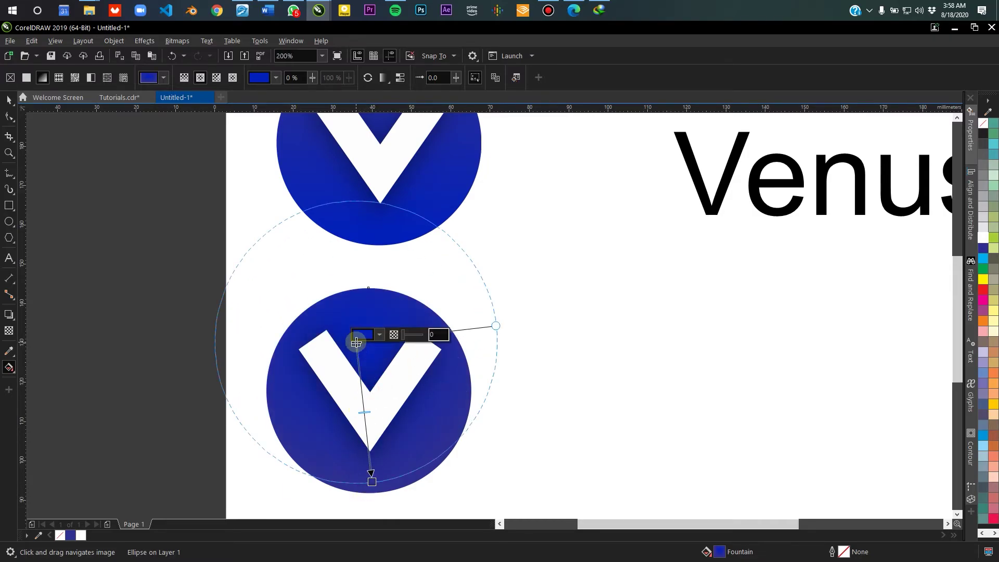
drag(370, 483, 377, 432)
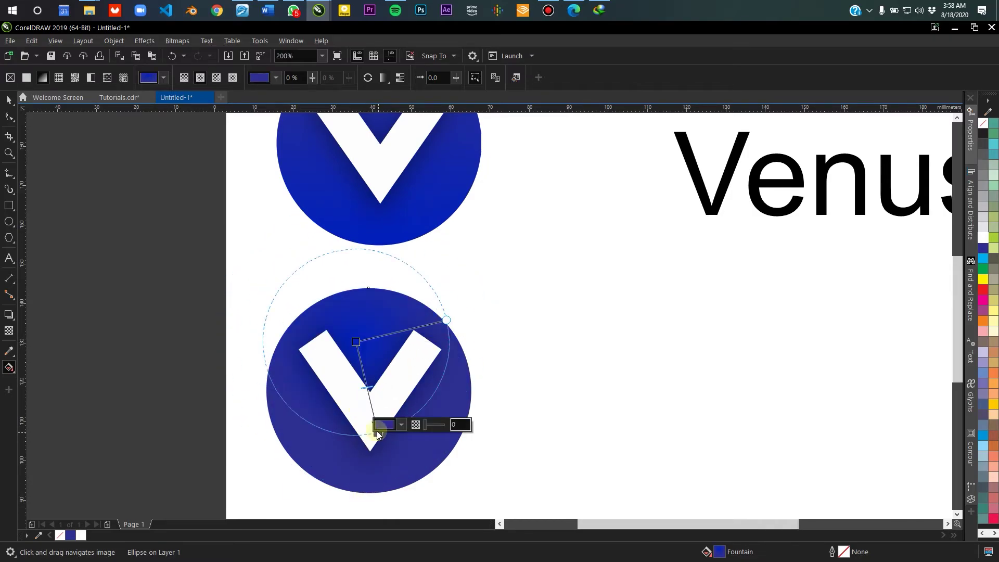
scroll(368, 453, down, 1)
scroll(361, 359, up, 1)
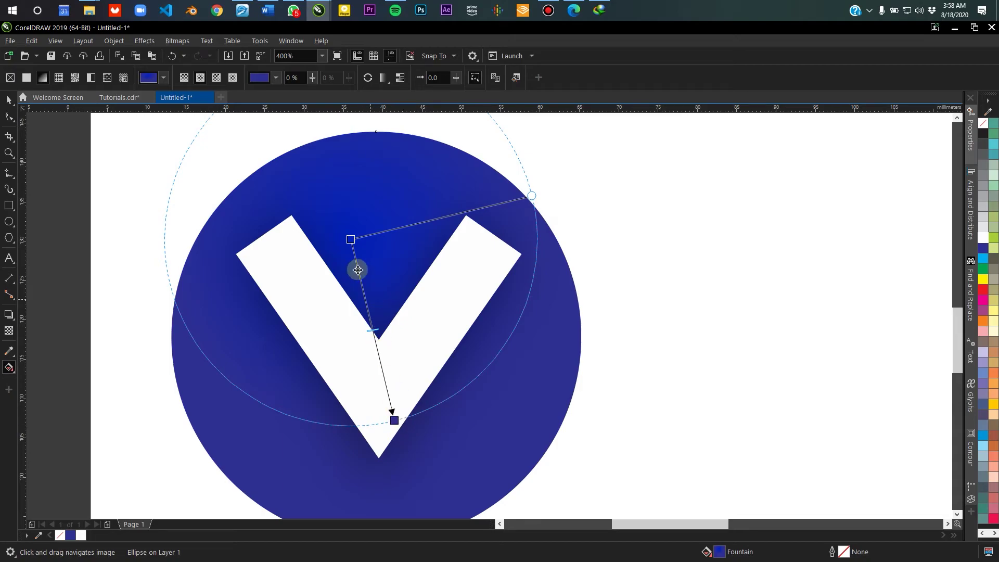
Step: Darken the outer colour of the lower circle's elliptical gradient to navy blue (C100 M94 Y7 K38)
click(394, 420)
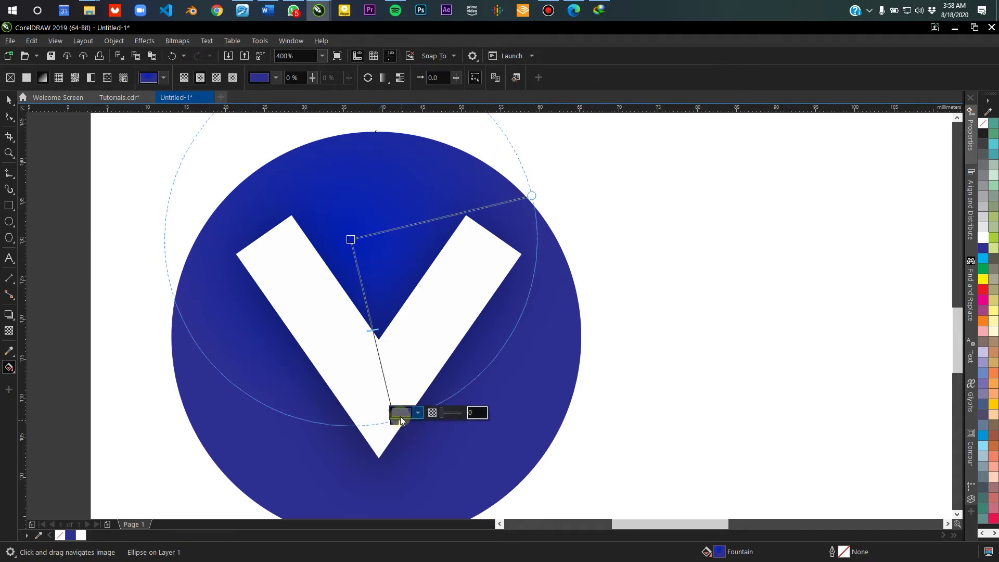
click(397, 412)
click(402, 221)
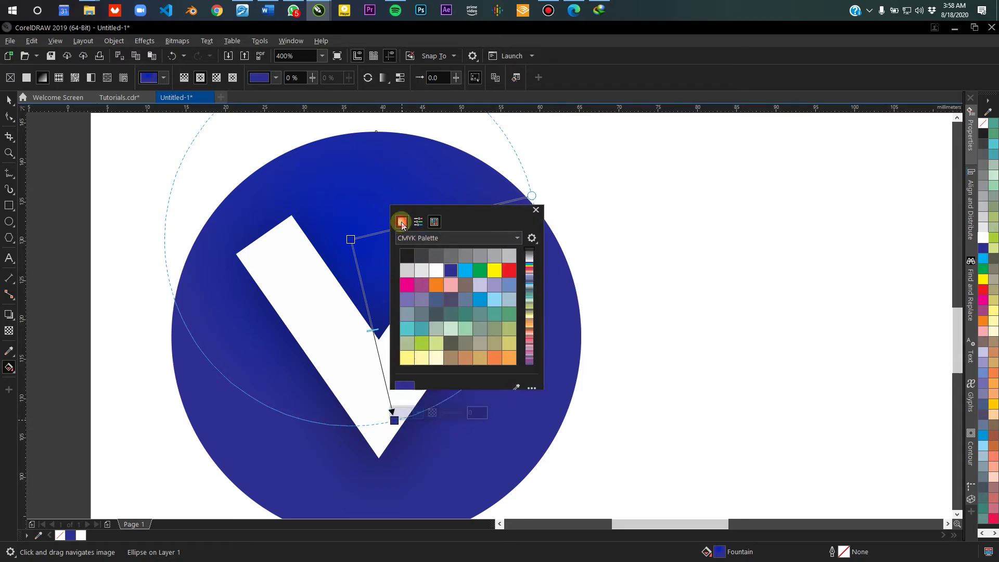
drag(473, 299, 481, 295)
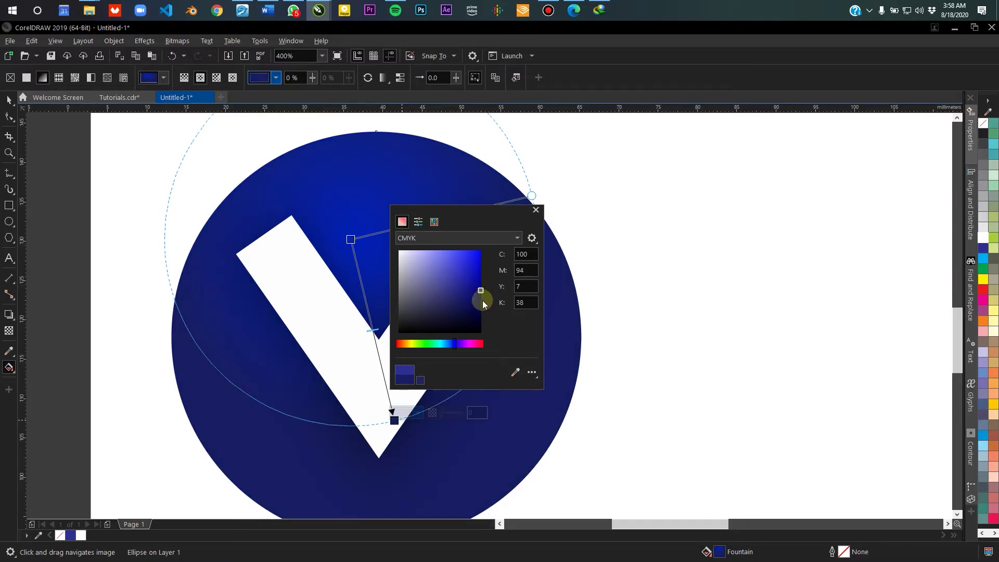
Step: Reposition the lower circle's elliptical gradient, with its centre on the V's left arm and its outer end just right of the V's tip
click(9, 100)
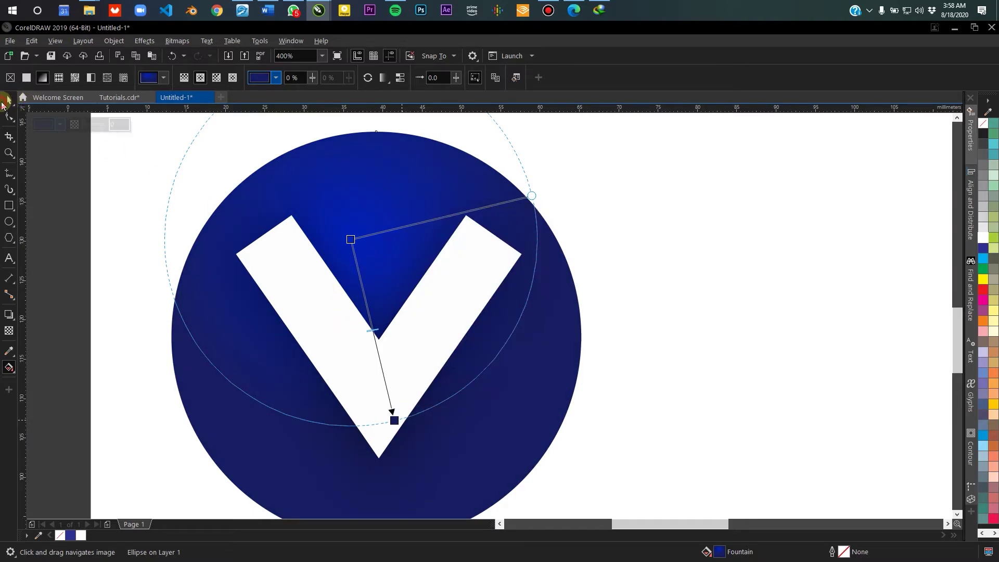
click(351, 239)
click(312, 265)
drag(392, 417, 414, 443)
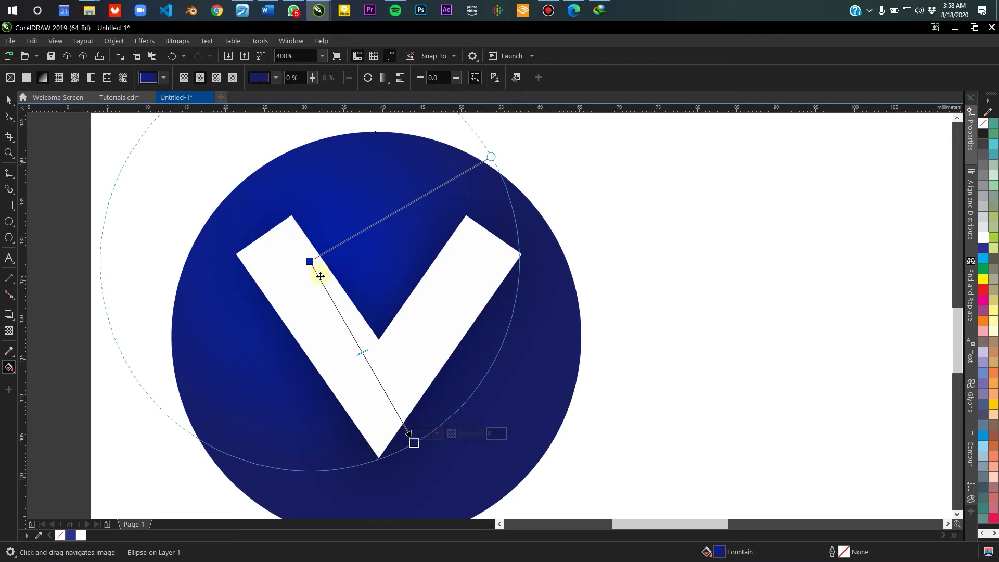
drag(319, 278, 289, 208)
drag(455, 457, 409, 389)
drag(284, 210, 305, 248)
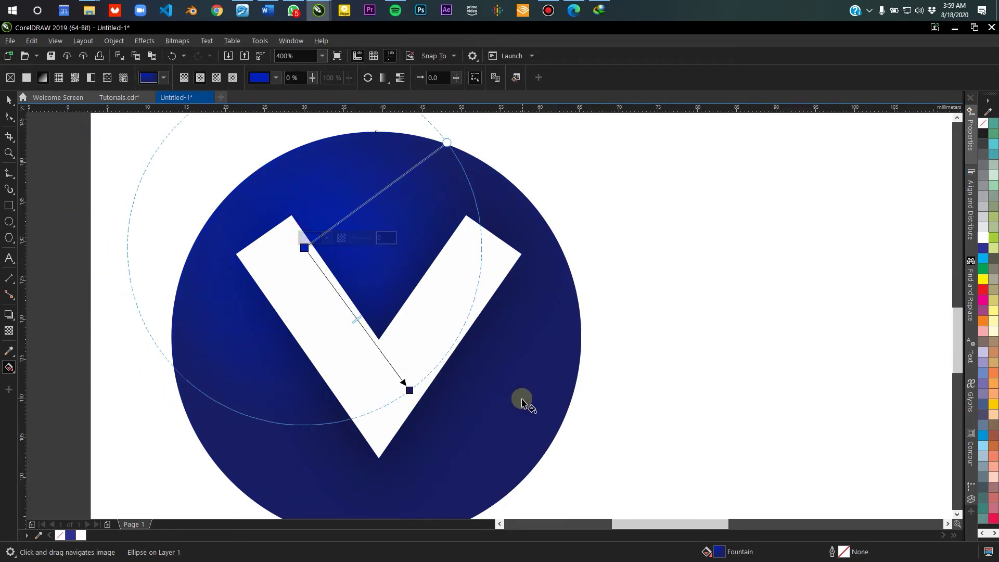
drag(414, 393, 421, 417)
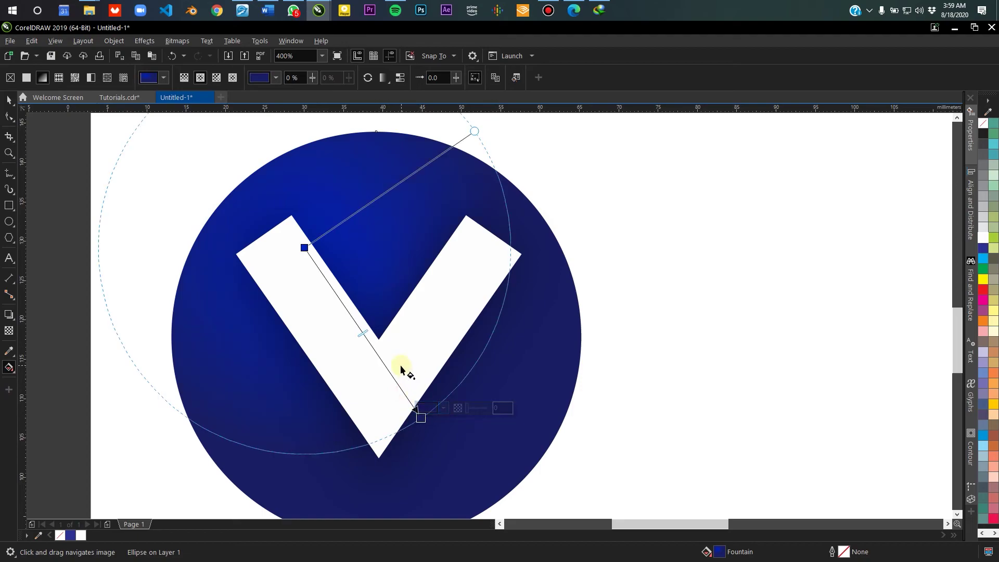
Step: Brighten the centre colour of the lower circle's elliptical gradient to vivid blue #002BFF
click(304, 248)
click(311, 238)
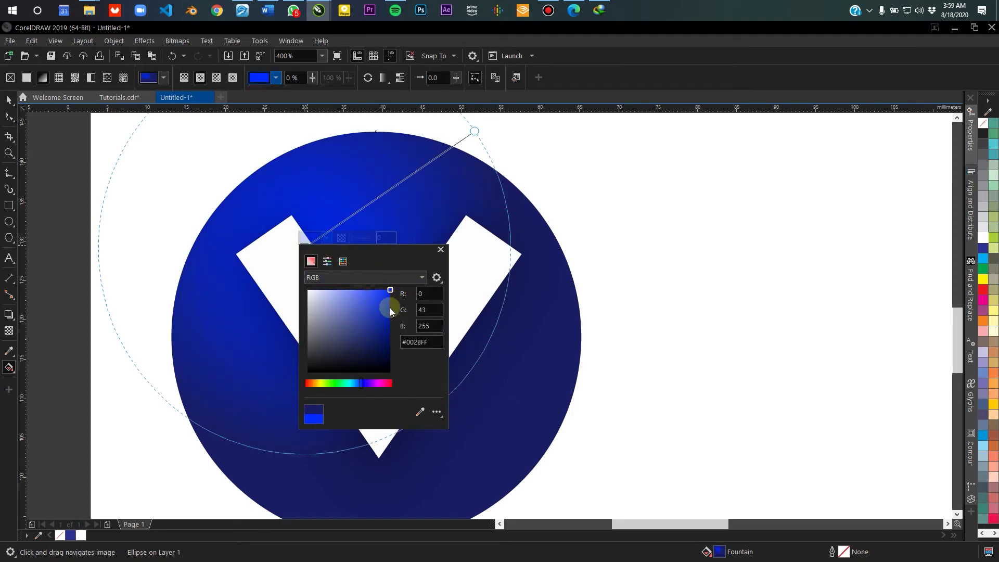
click(343, 197)
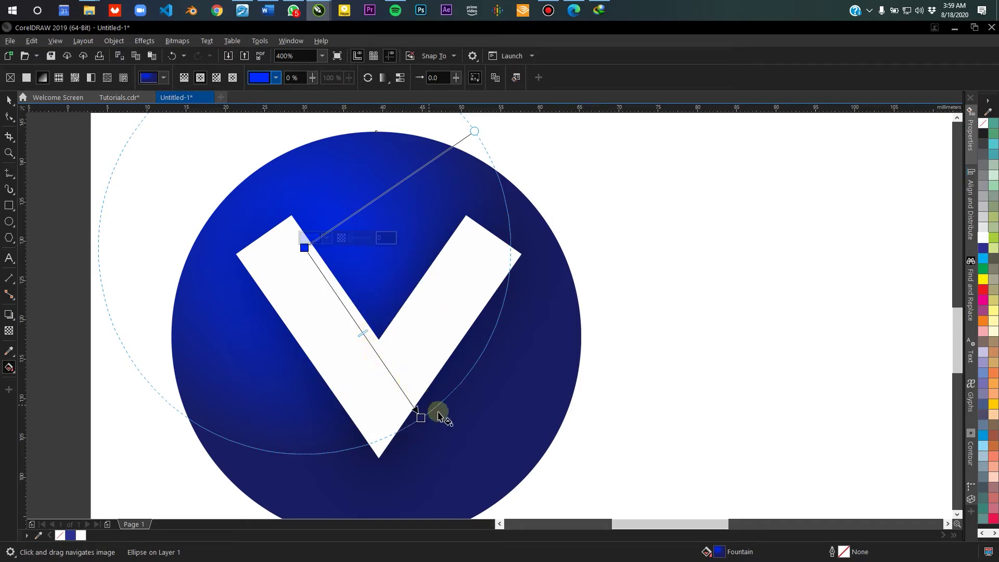
Step: Extend the gradient's outer end towards the circle's lower-right edge and shift its centre up above the V's left arm
drag(421, 418, 447, 467)
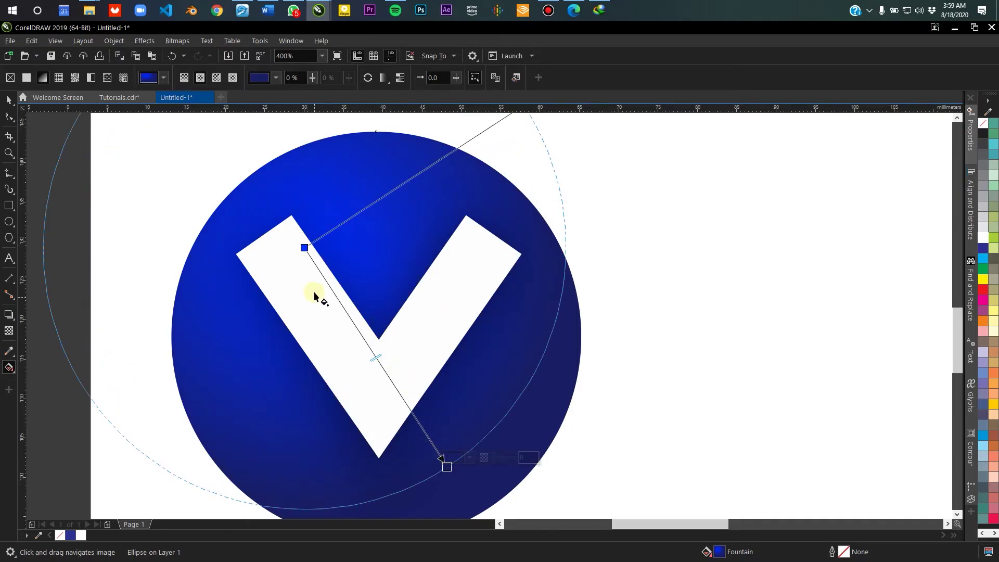
drag(304, 248, 282, 201)
click(364, 335)
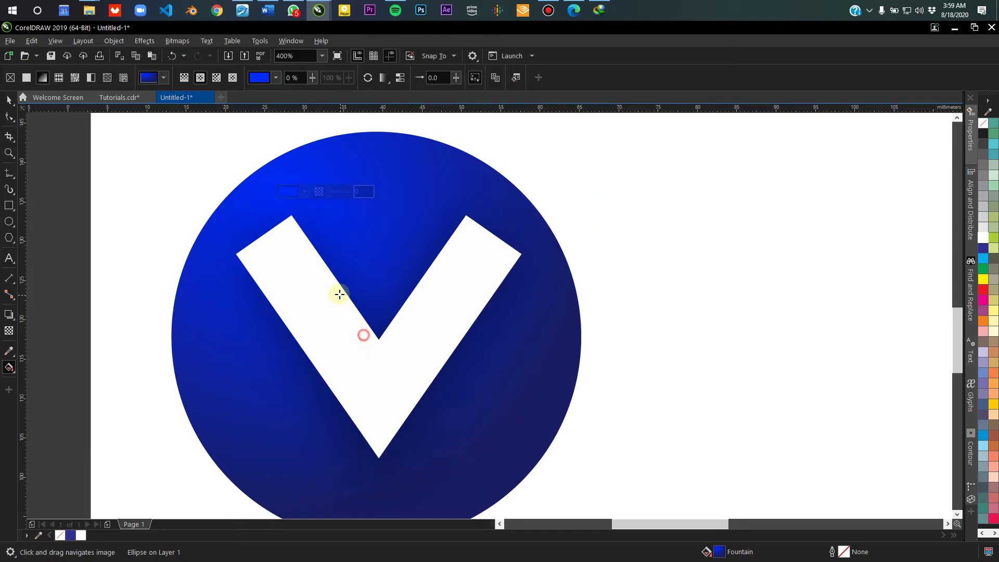
scroll(381, 317, down, 2)
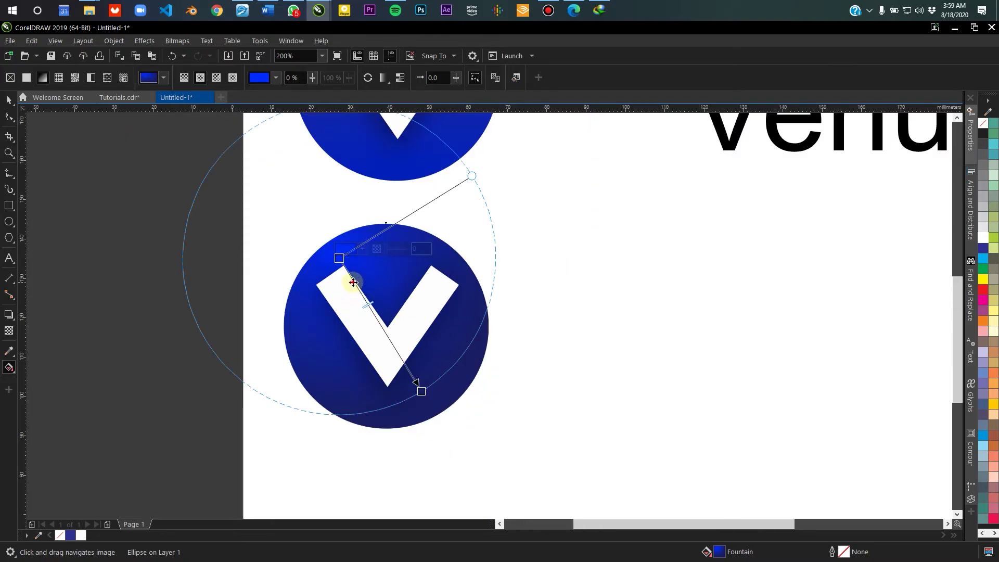
drag(353, 283, 368, 312)
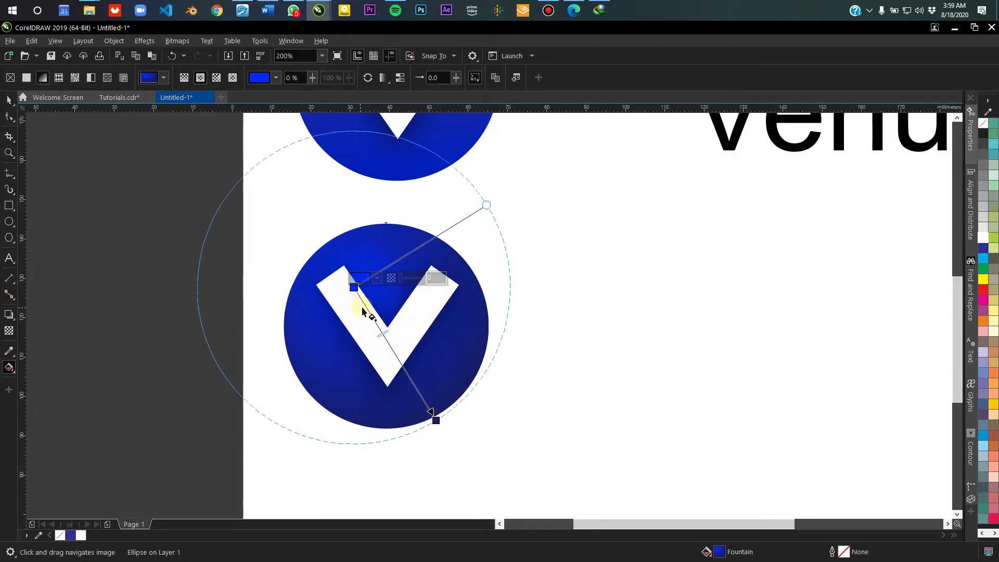
drag(365, 306, 356, 252)
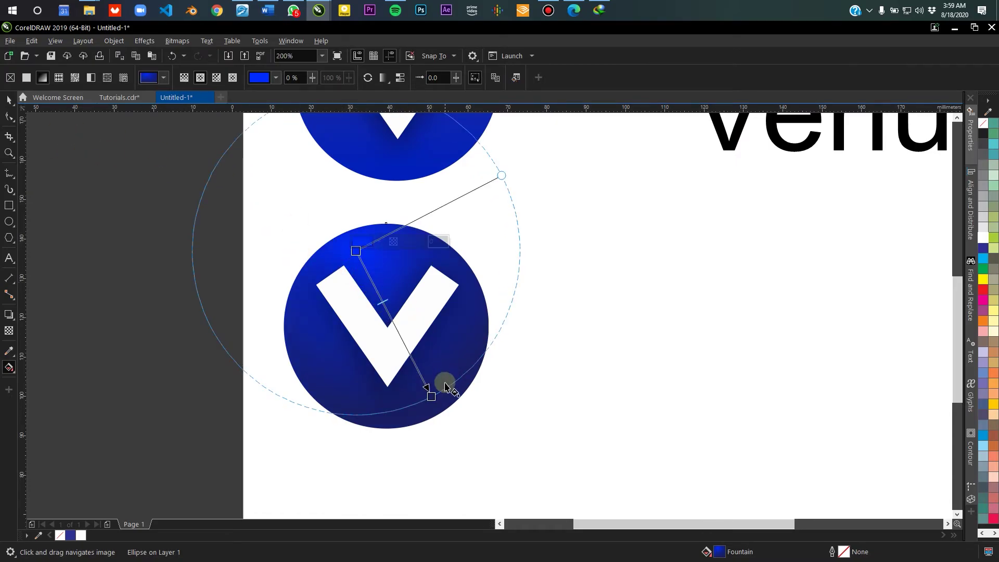
click(434, 400)
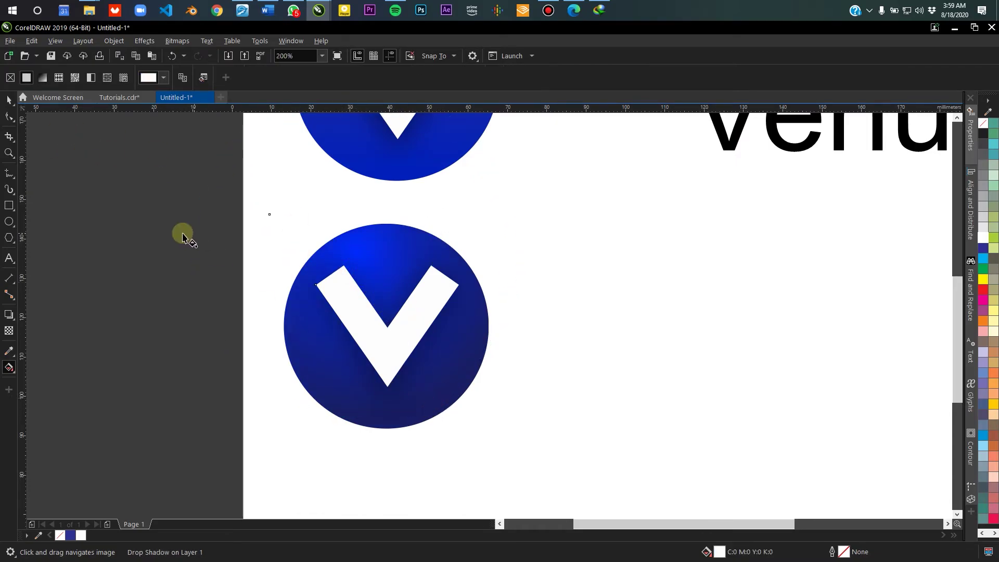
Step: Examine the lower emblem's gradient up close and against the whole page
click(9, 99)
scroll(248, 268, down, 1)
click(264, 259)
scroll(263, 259, up, 1)
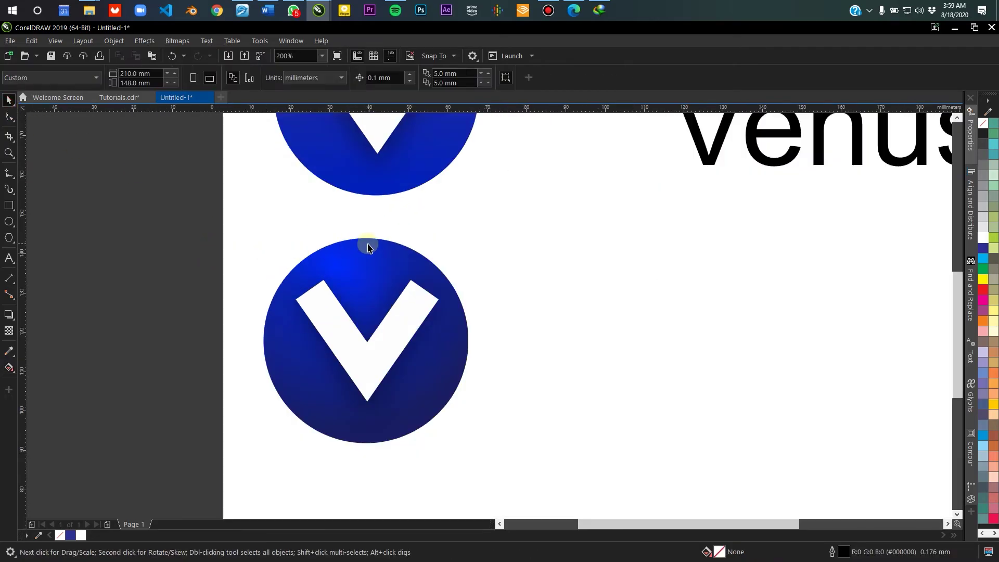
scroll(379, 257, up, 1)
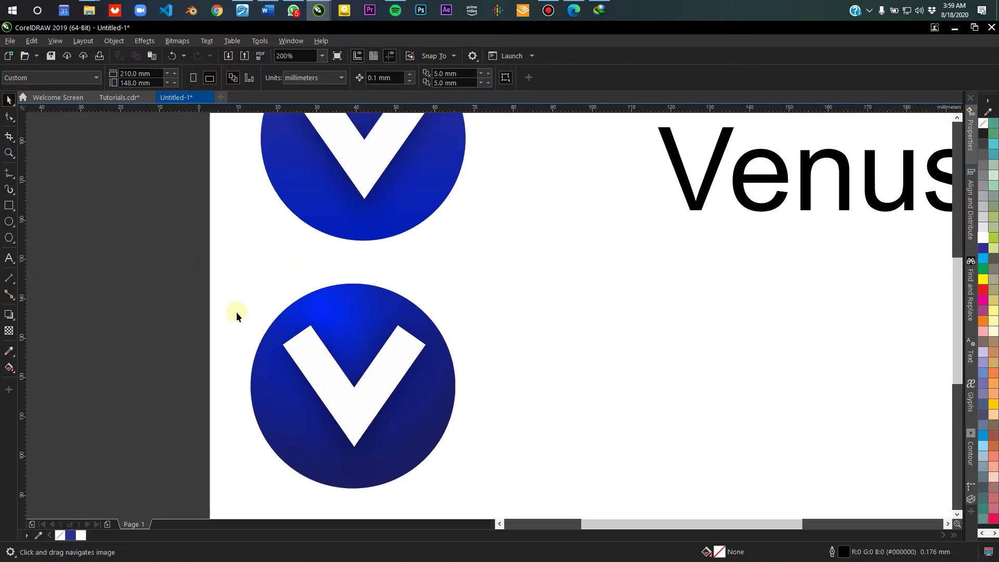
click(308, 363)
scroll(363, 263, down, 1)
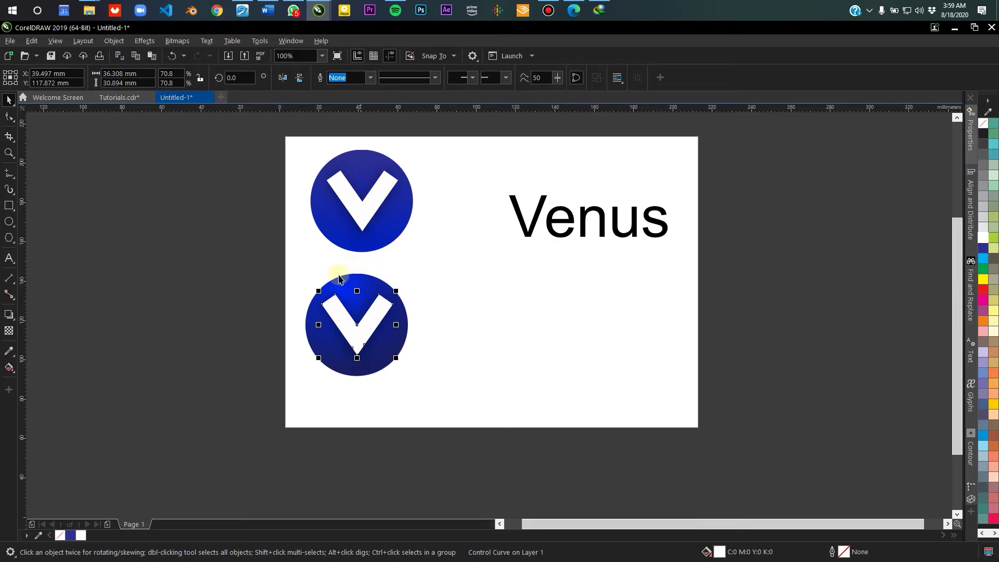
Step: Move the Venus text beside the lower emblem and enlarge it proportionally to about 112 pt
click(228, 260)
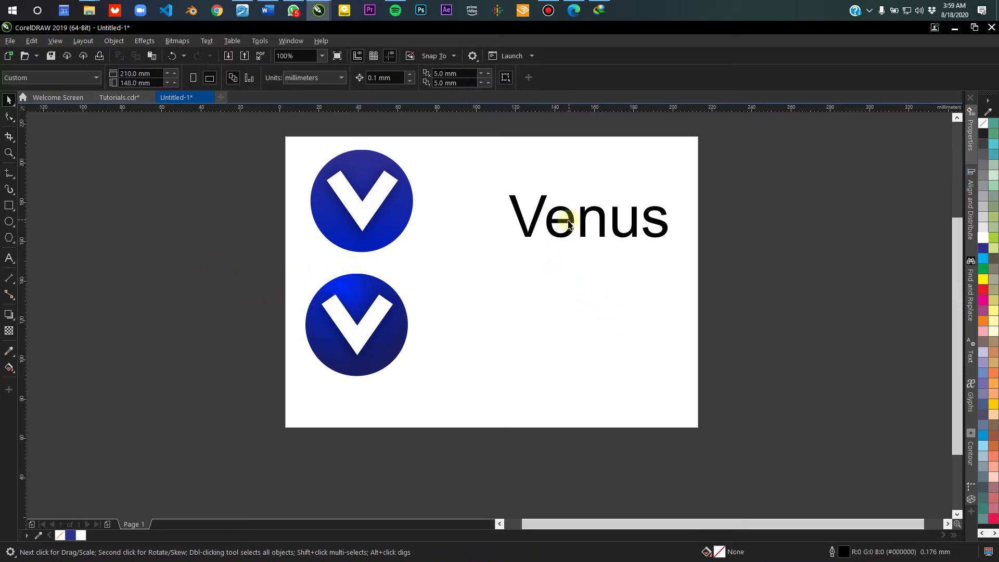
drag(571, 224, 480, 333)
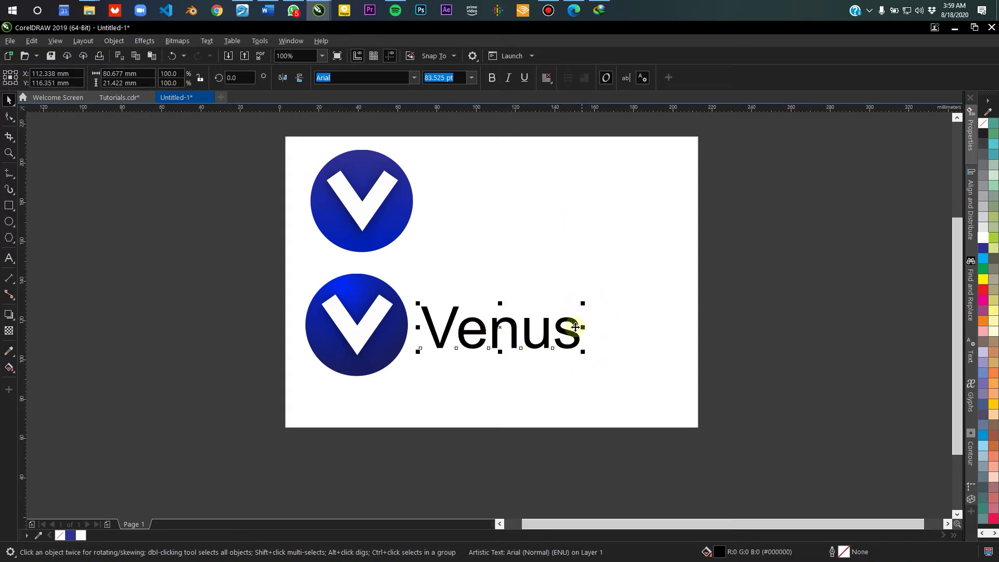
drag(584, 300, 638, 279)
Step: Move the upper linear-gradient emblem off the page's left side, and shift the other emblem with the Venus text up on the page
click(358, 198)
drag(500, 205, 513, 244)
drag(195, 134, 486, 303)
drag(407, 240, 126, 252)
drag(263, 268, 696, 451)
drag(643, 377, 661, 302)
click(729, 241)
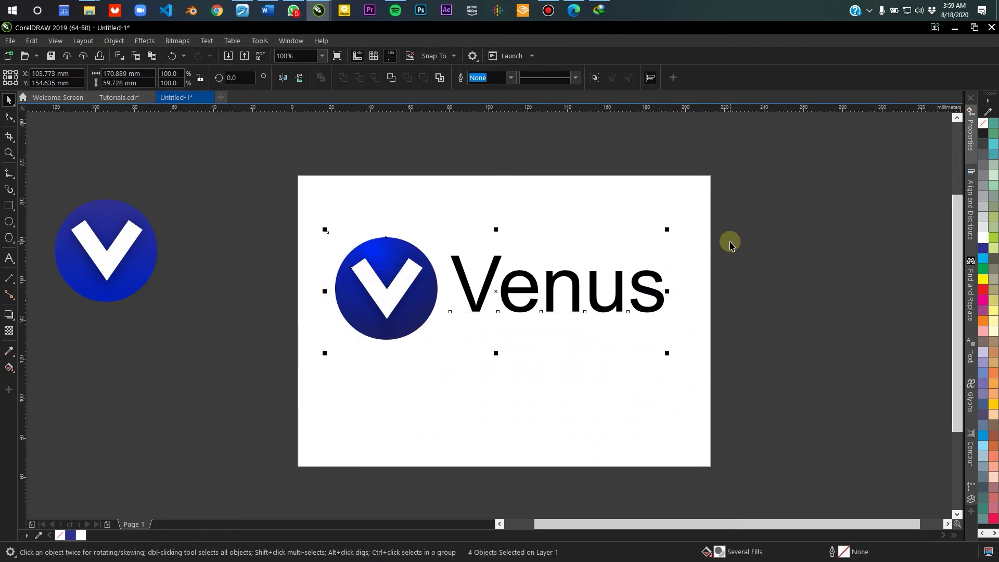
Step: Change the Venus text's font to Dukas CF Regular and enlarge it to about 127 pt
click(612, 314)
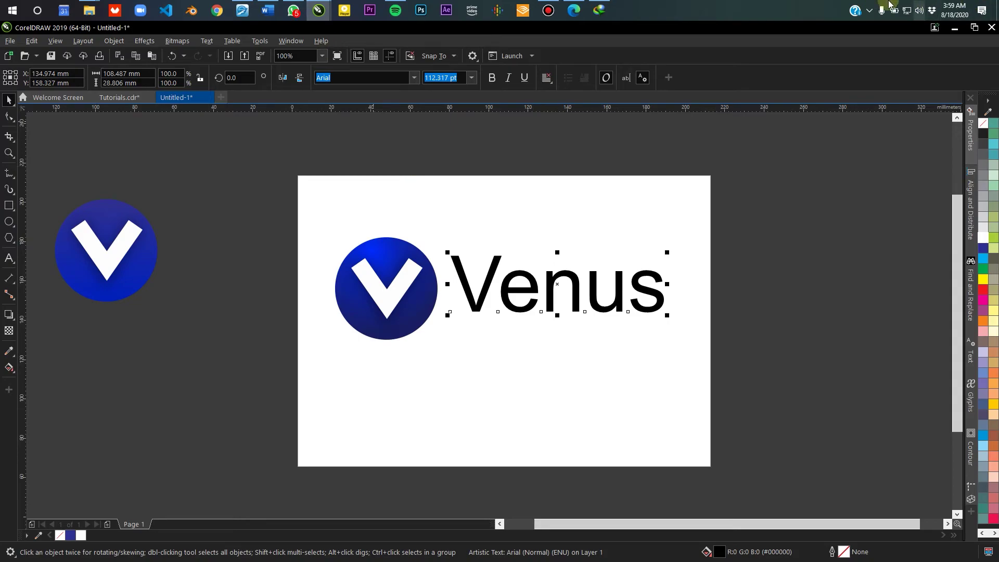
click(414, 78)
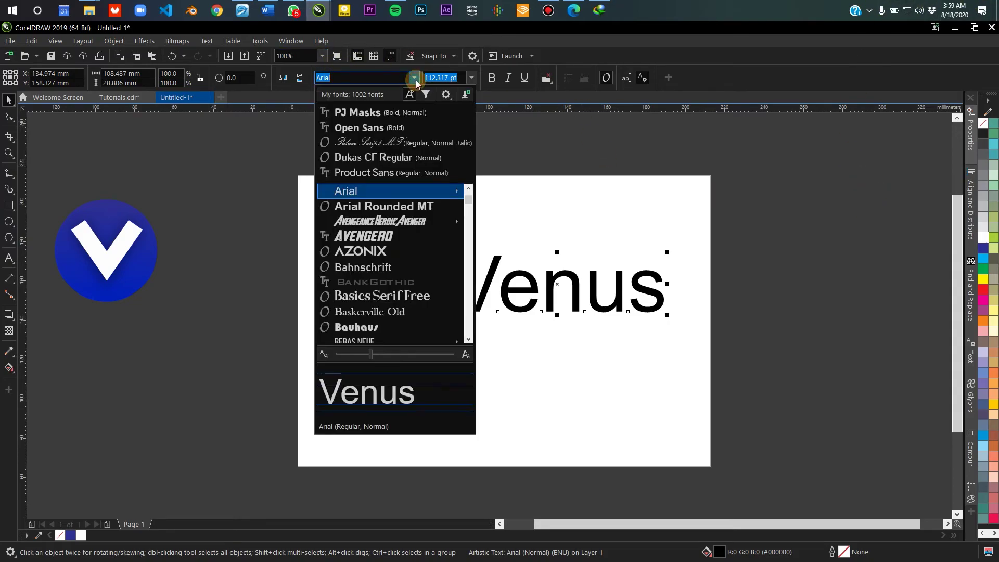
click(377, 157)
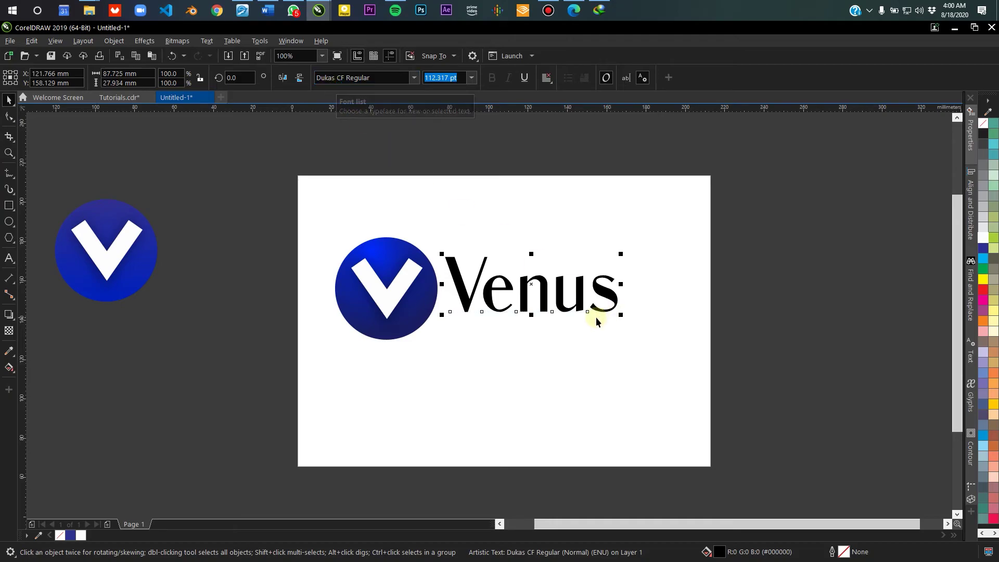
drag(624, 316, 642, 335)
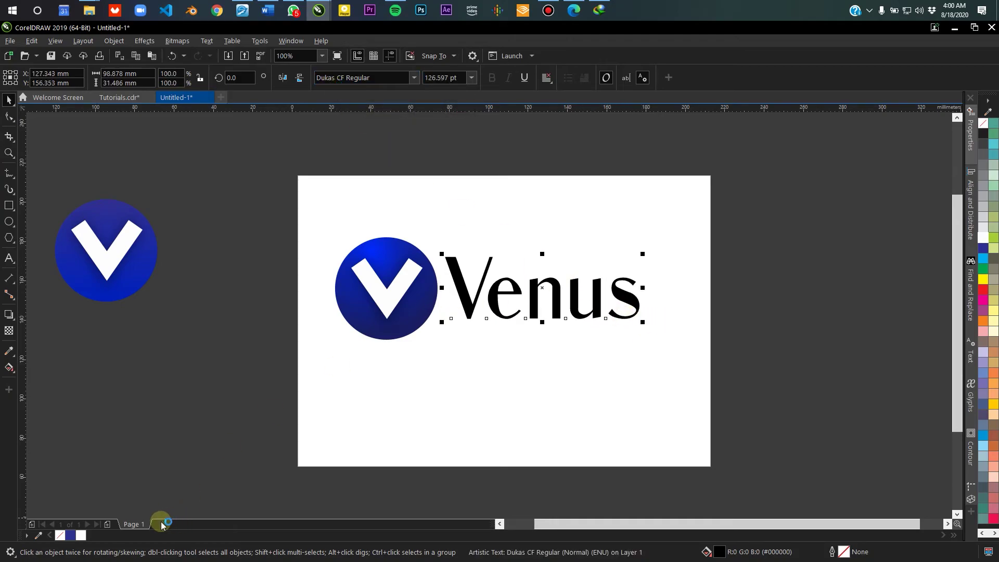
Step: Fill the Venus text with the document's blue and darken its uniform fill to C100 M91 Y15 K32
click(70, 535)
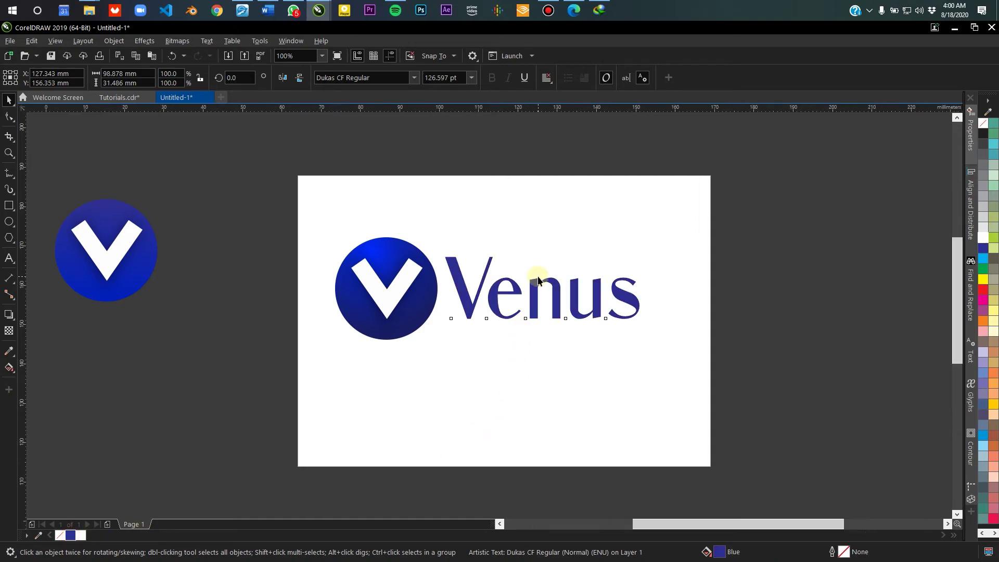
scroll(521, 278, up, 1)
scroll(501, 291, down, 1)
double_click(720, 550)
drag(431, 123, 795, 177)
click(707, 237)
click(816, 322)
click(785, 410)
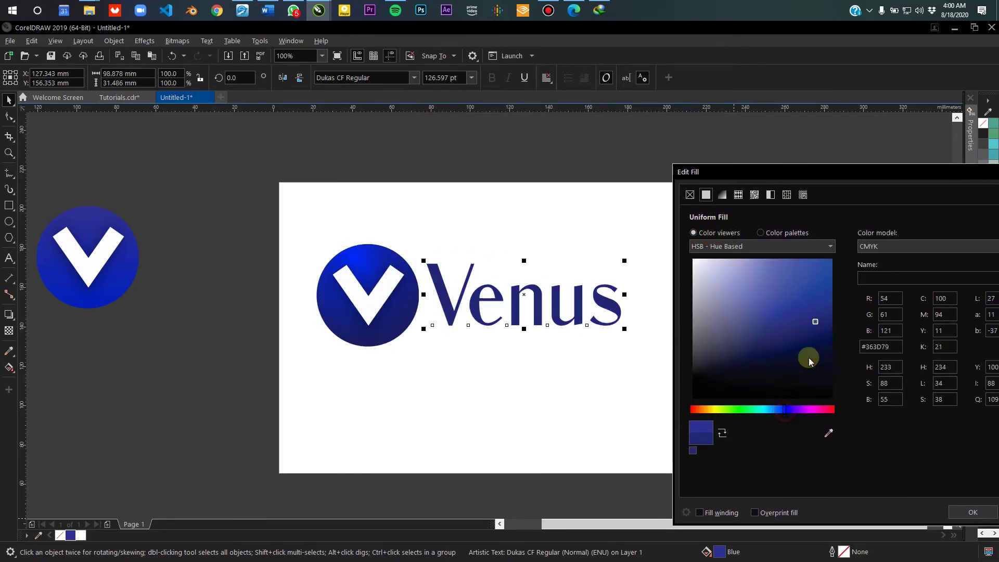
click(833, 328)
click(782, 410)
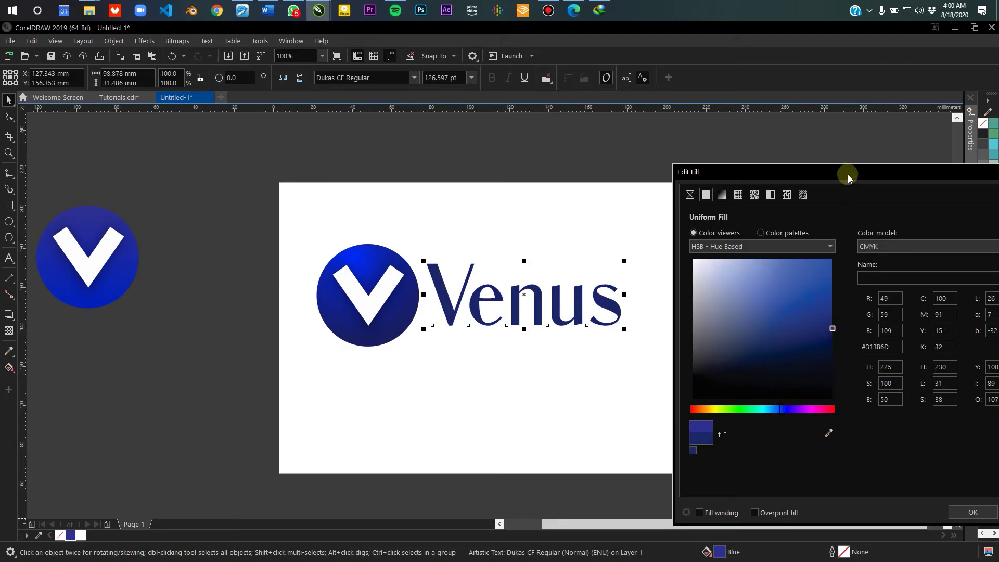
Step: Switch the Venus text fill's colour model to RGB and apply the deep blue #001A9C
drag(841, 172, 764, 136)
click(827, 208)
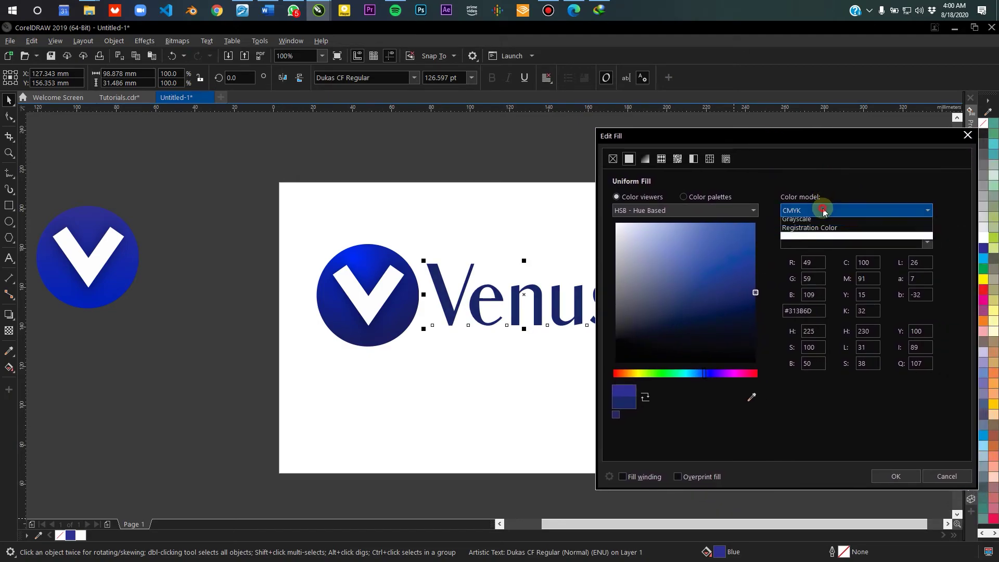
click(794, 239)
drag(754, 265, 755, 277)
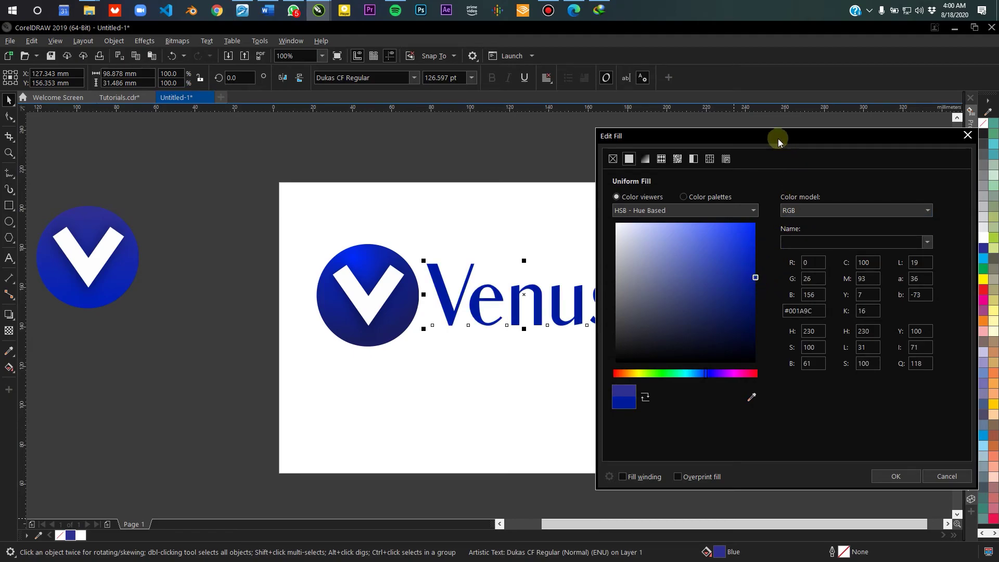
drag(776, 136, 829, 129)
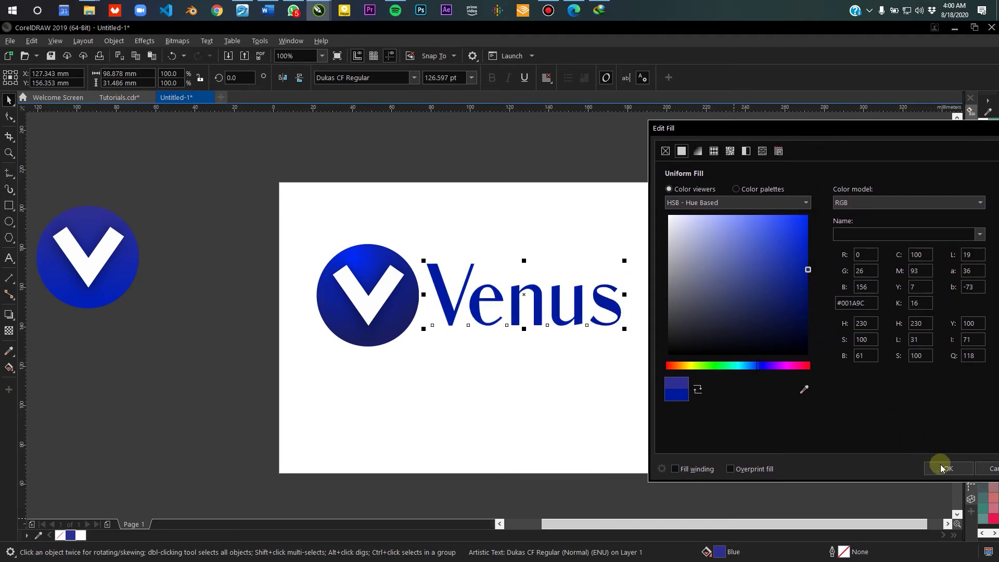
drag(833, 128, 787, 135)
click(889, 471)
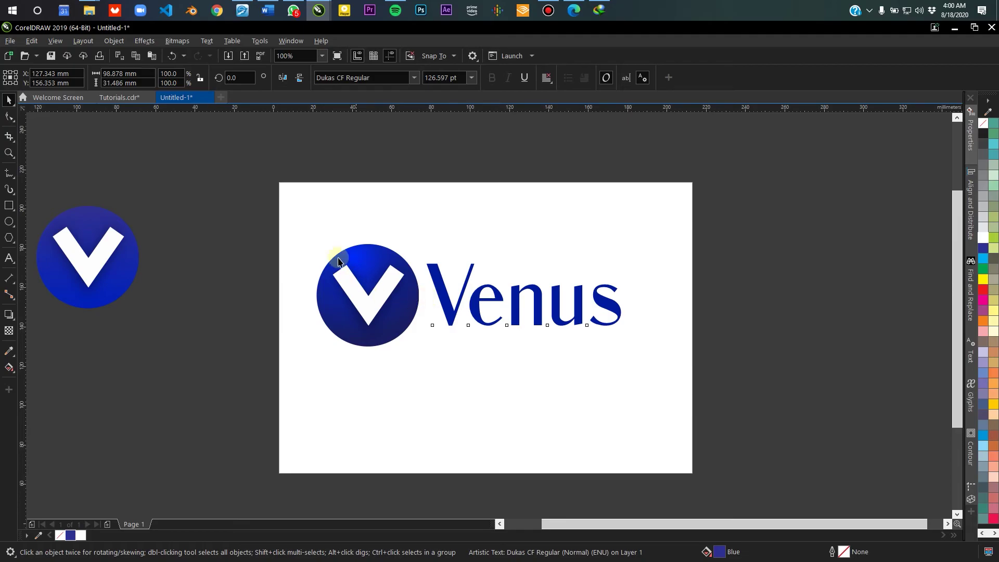
Step: Add the text "Collections" below Venus and set its font to Product Sans
click(267, 193)
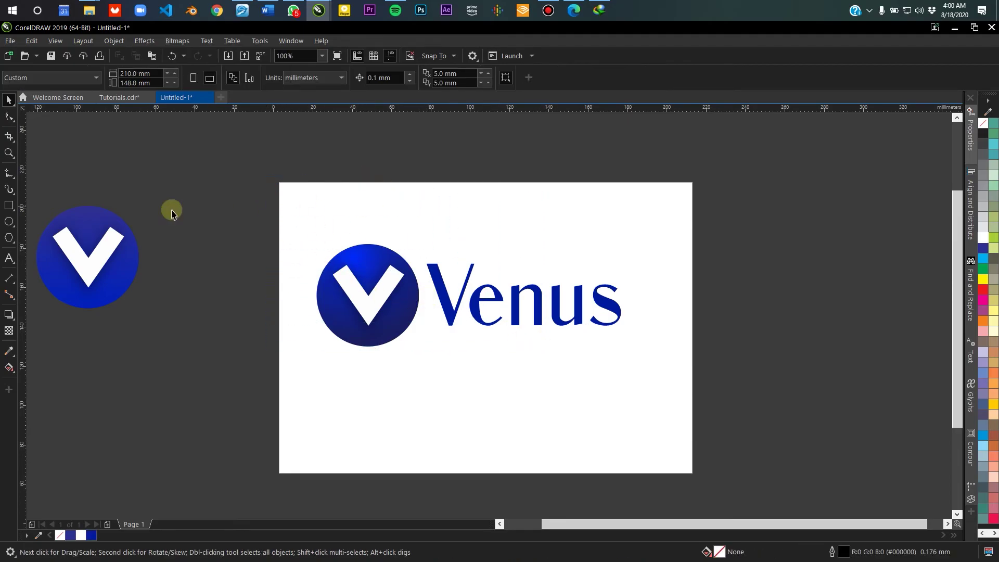
click(9, 259)
click(473, 354)
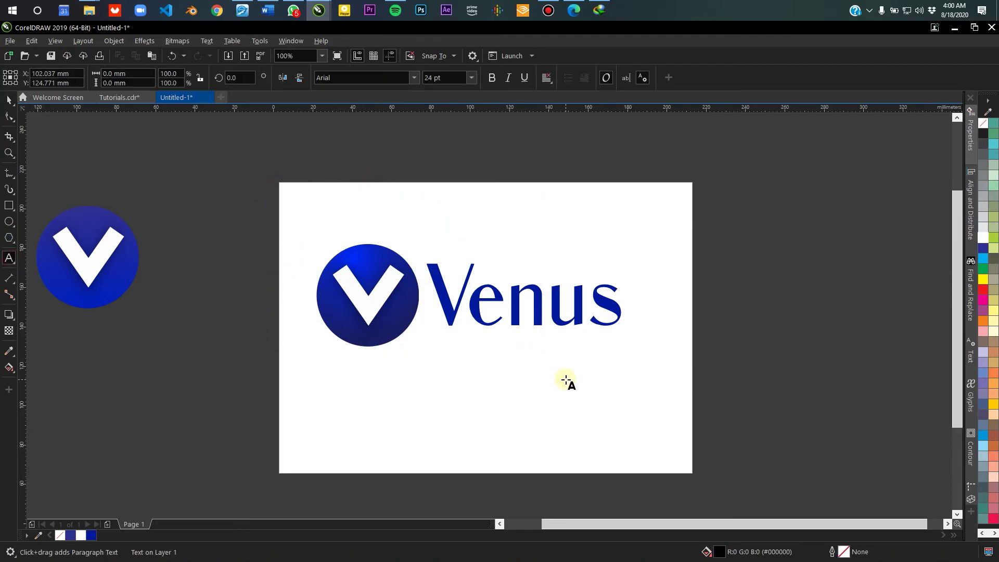
text(Collections)
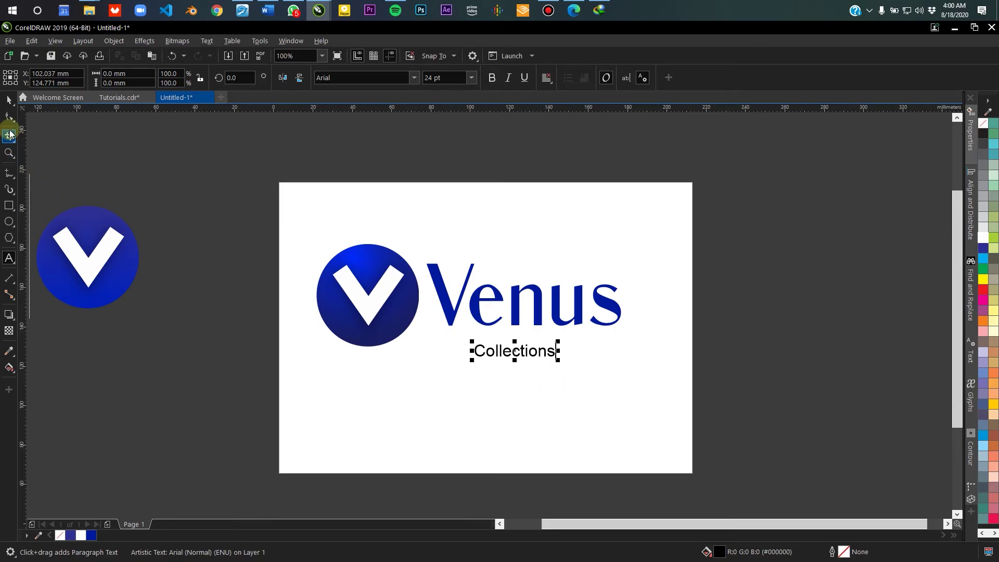
click(9, 99)
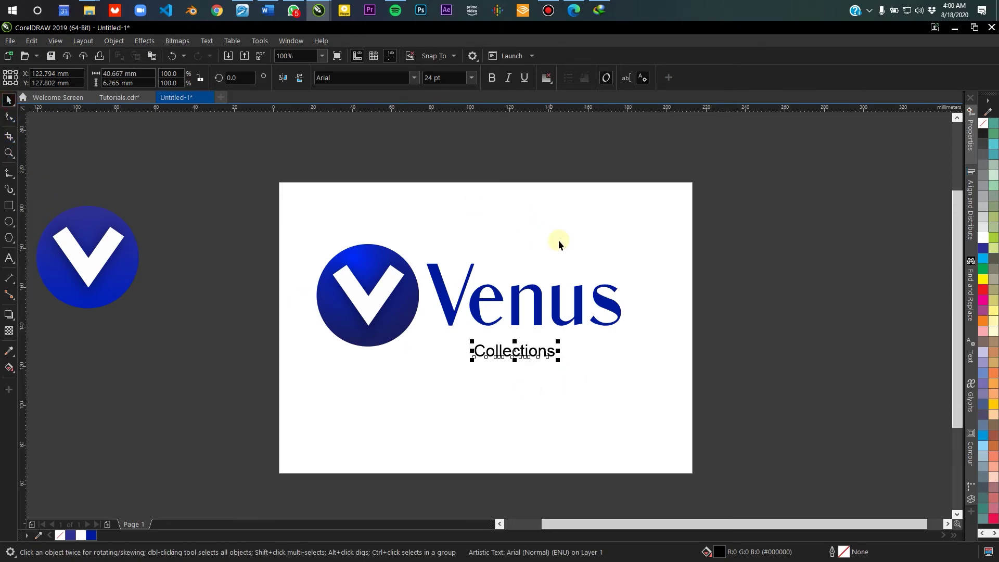
click(415, 80)
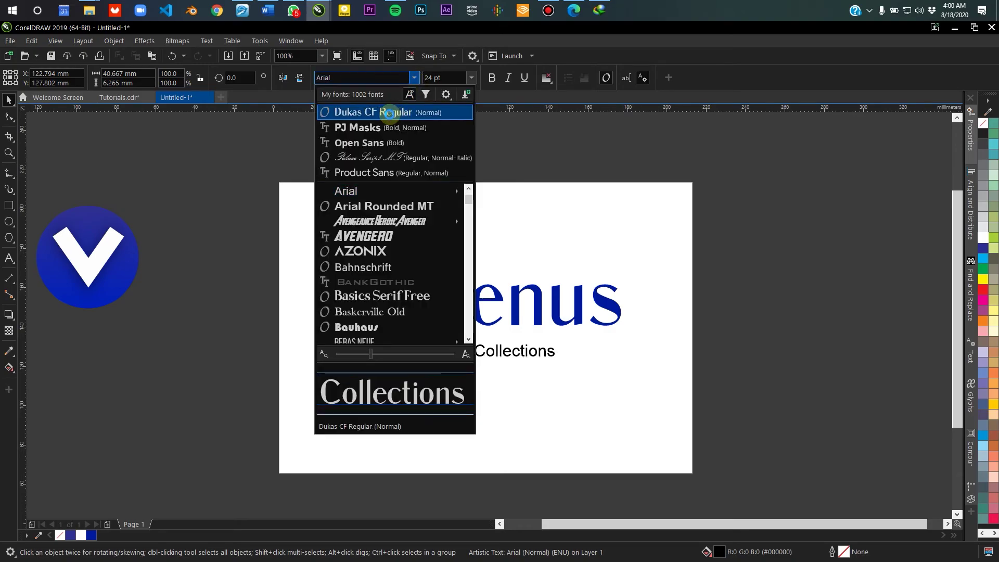
click(364, 173)
Step: Retype the Collections text in capitals as COLLECTIONS and fill it with the document's deep blue #001A9C
scroll(532, 361, up, 2)
double_click(533, 351)
double_click(533, 352)
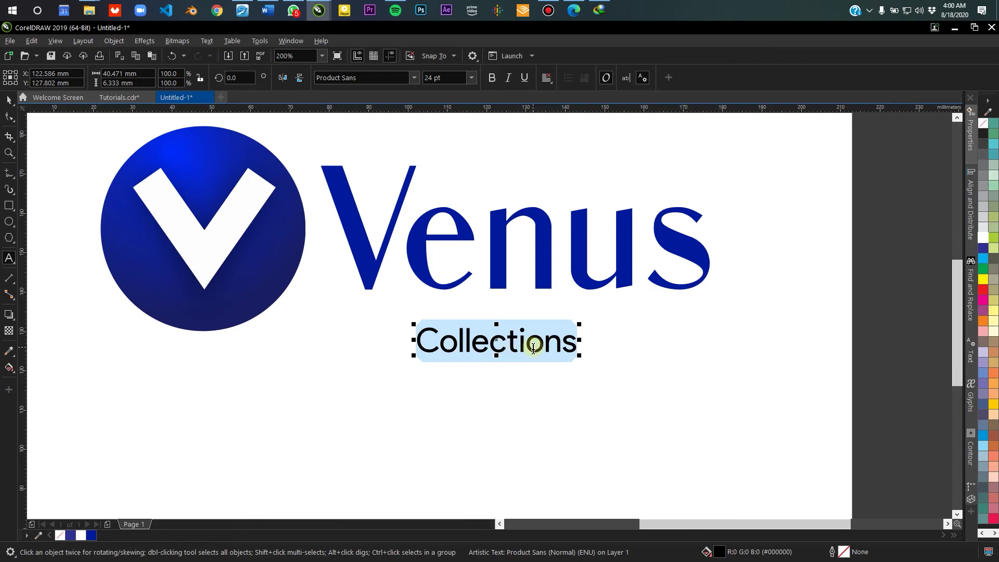
text(COLLECT)
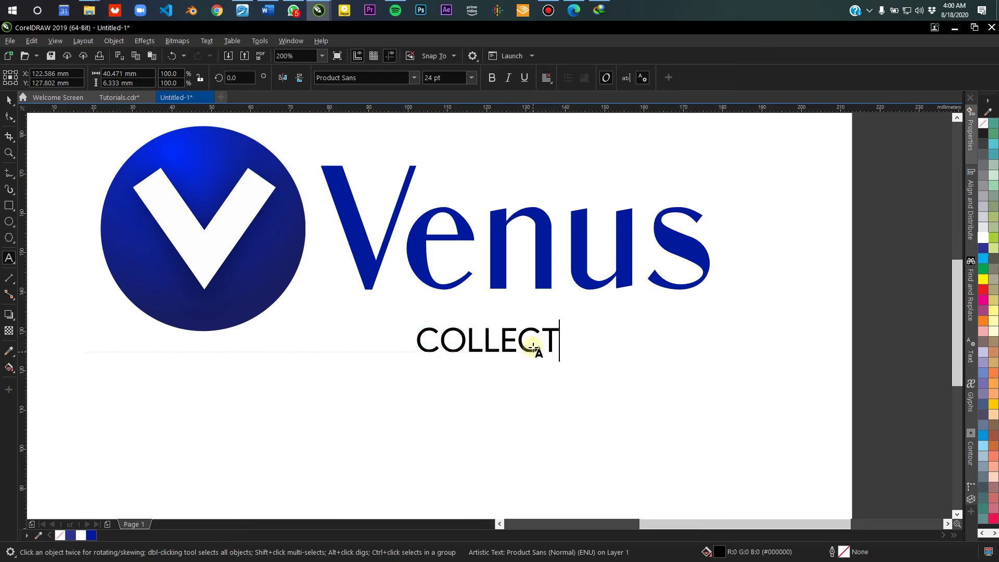
text(IONS)
click(9, 101)
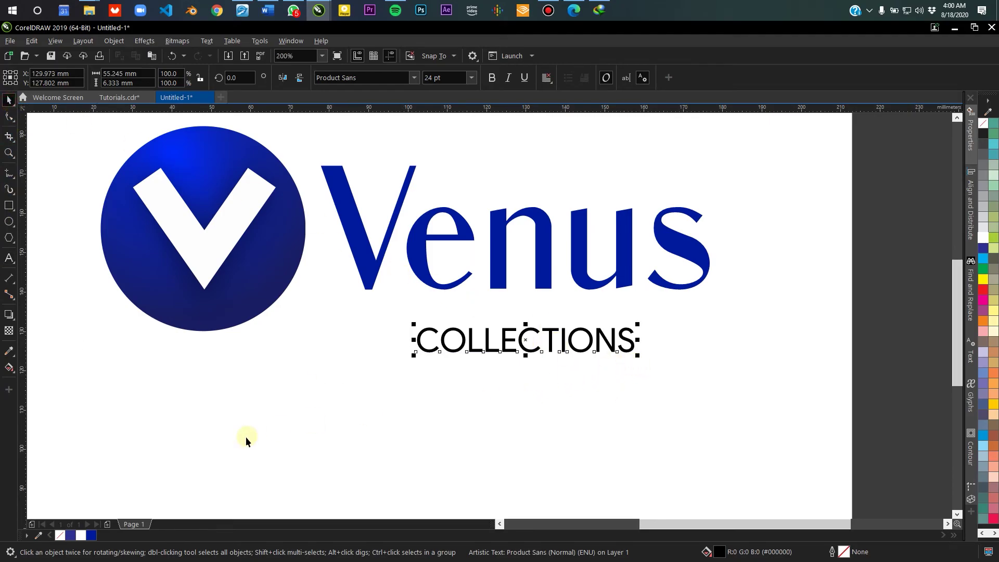
click(90, 536)
Step: Shrink the COLLECTIONS text to about 17 pt and widen its letter spacing until it spans about 81 mm
drag(635, 358, 557, 327)
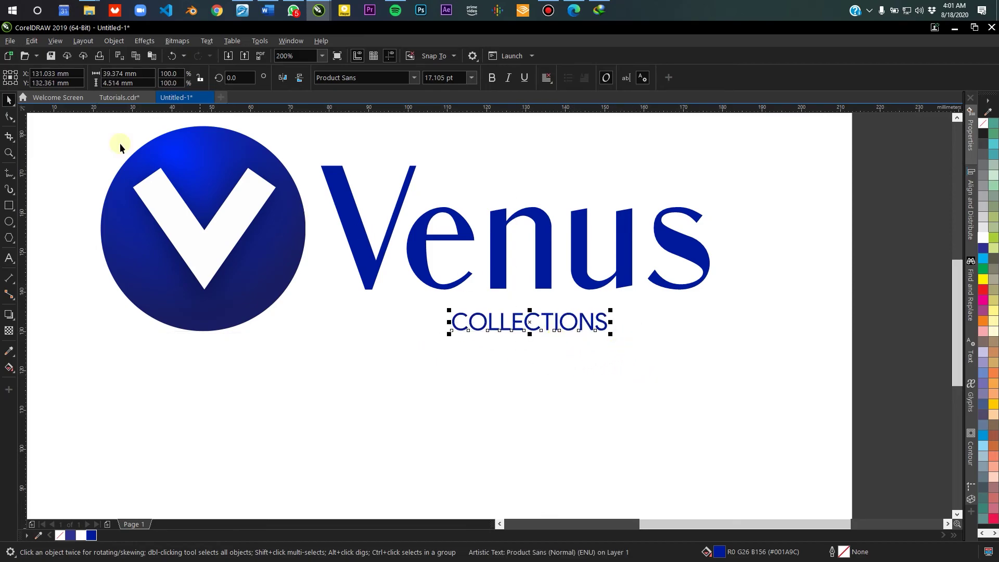
click(8, 117)
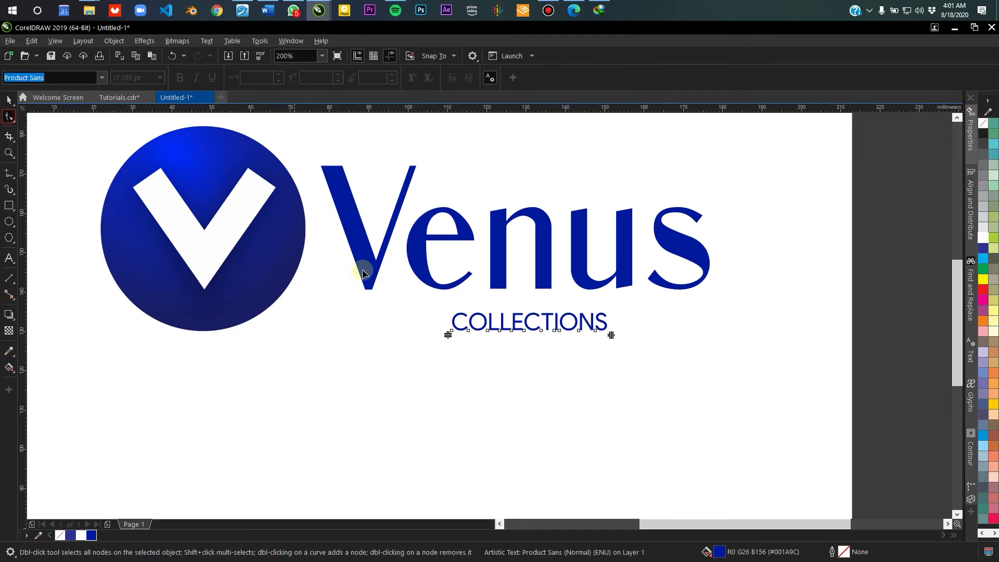
drag(608, 333, 776, 336)
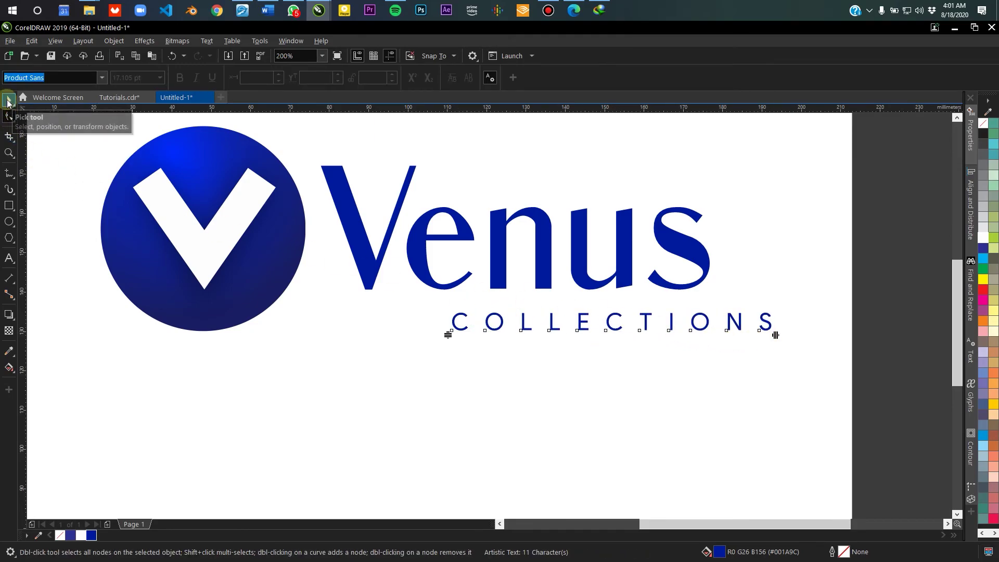
click(8, 101)
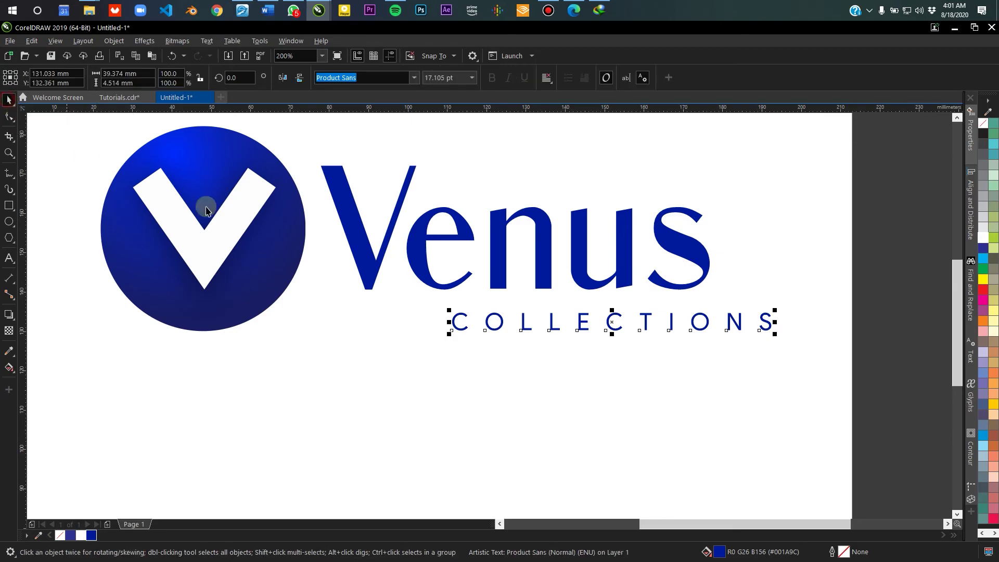
Step: Shift COLLECTIONS to sit centred beneath Venus and move the whole logo to the middle of the page
drag(613, 323, 533, 324)
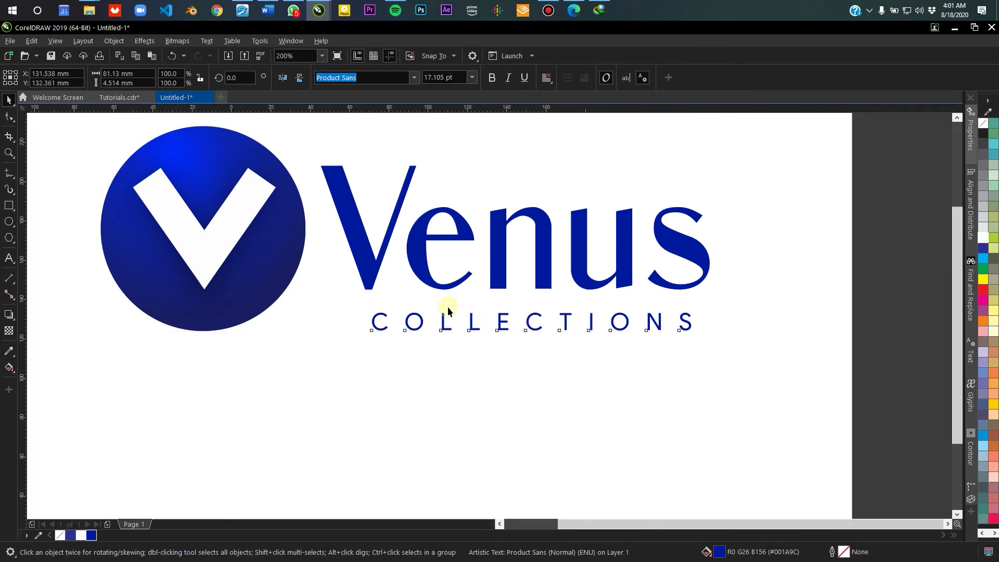
scroll(447, 310, down, 2)
click(448, 224)
drag(205, 186, 654, 368)
drag(515, 294, 552, 317)
click(582, 228)
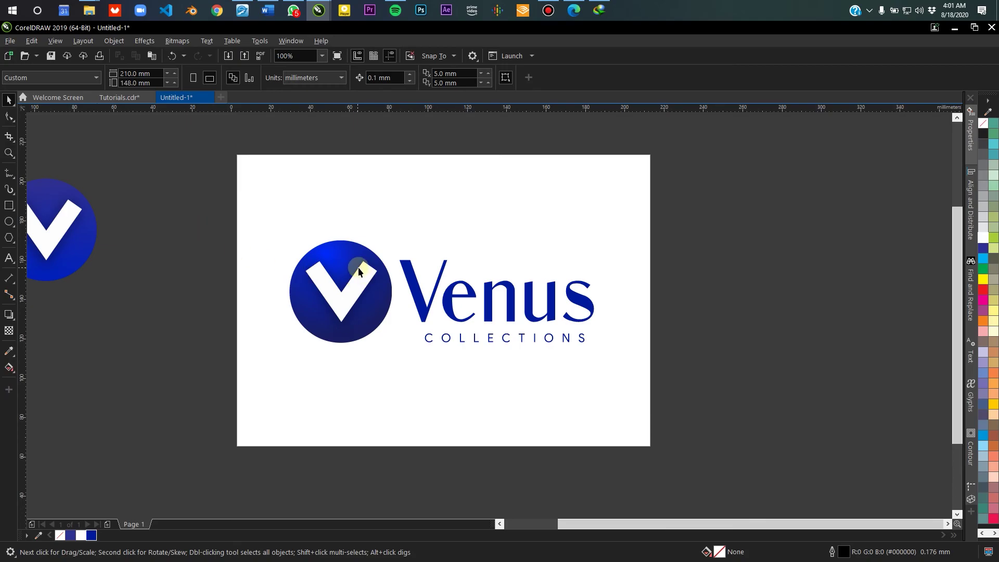
scroll(518, 330, up, 1)
scroll(489, 327, down, 1)
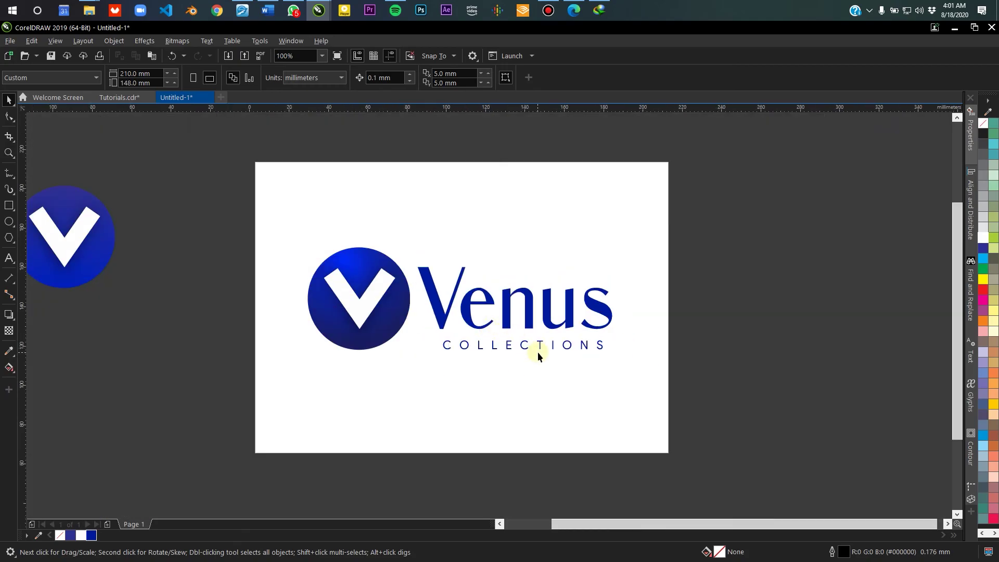
scroll(538, 351, down, 1)
drag(244, 169, 693, 384)
click(692, 257)
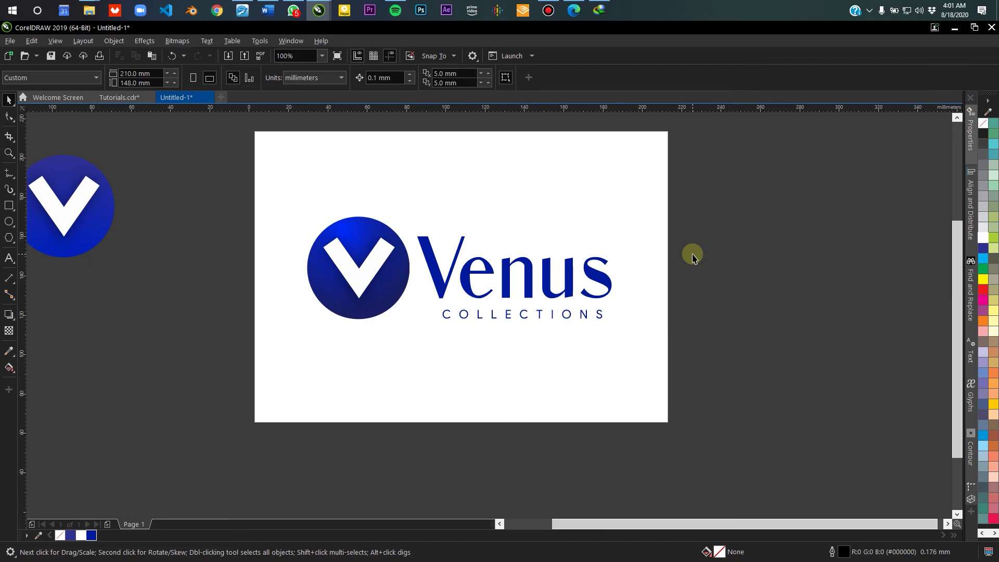
Step: Switch to Tutorials.cdr and scale the COLLECTIONS text under the rounded Venus logo to 92%, shifting it slightly to recentre it
click(121, 98)
scroll(438, 253, down, 2)
scroll(385, 274, up, 2)
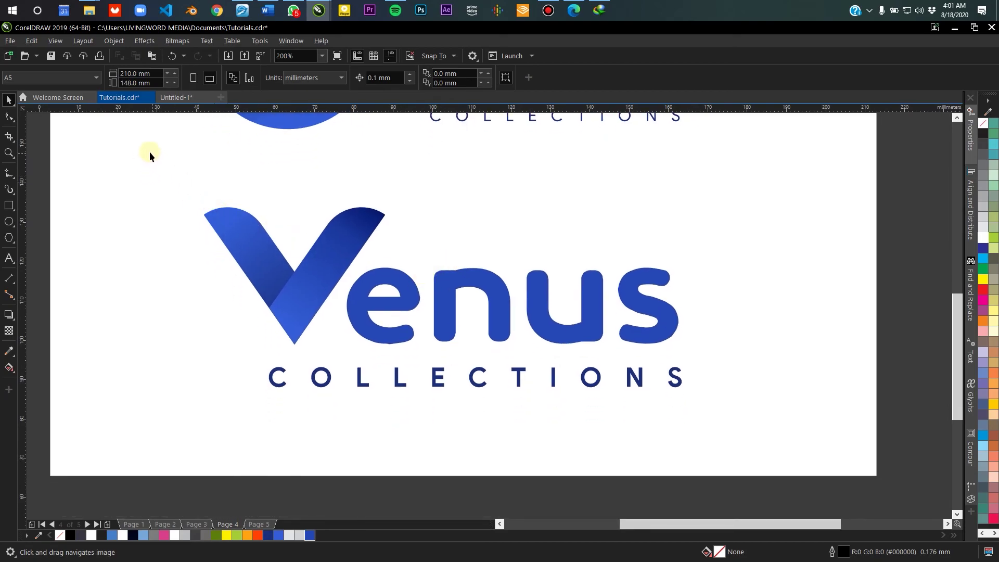
click(676, 387)
drag(683, 395, 654, 408)
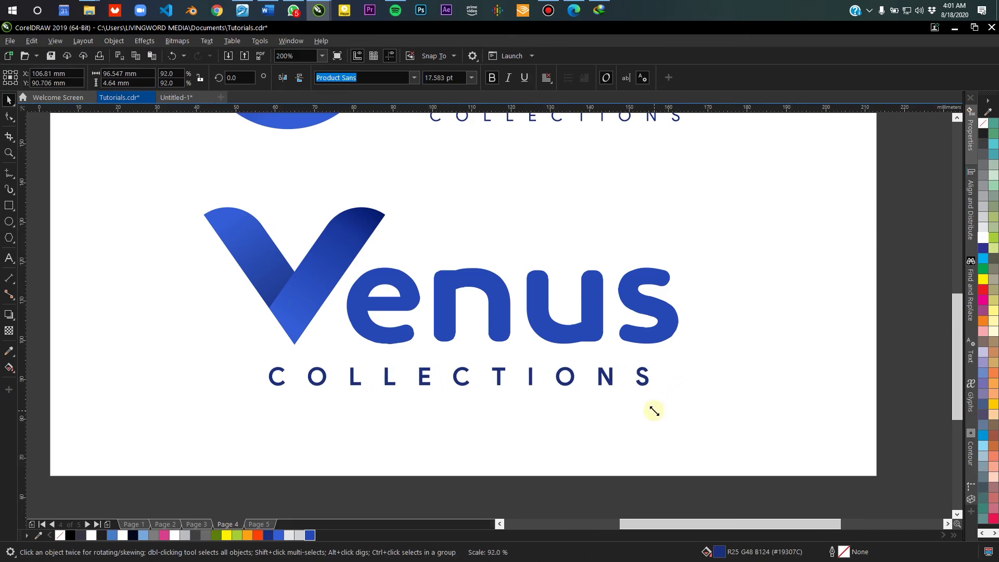
drag(599, 383, 606, 386)
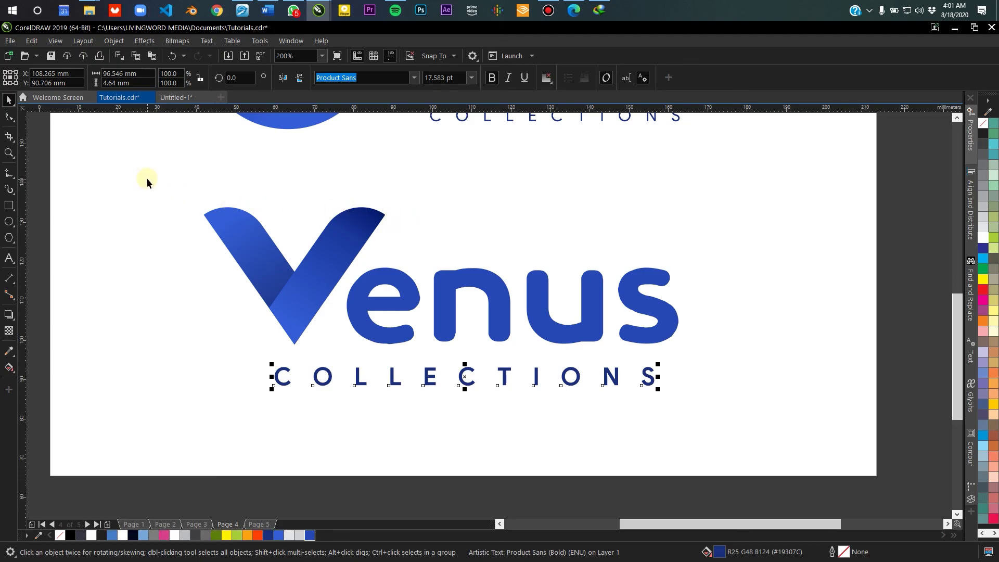
drag(152, 172, 156, 182)
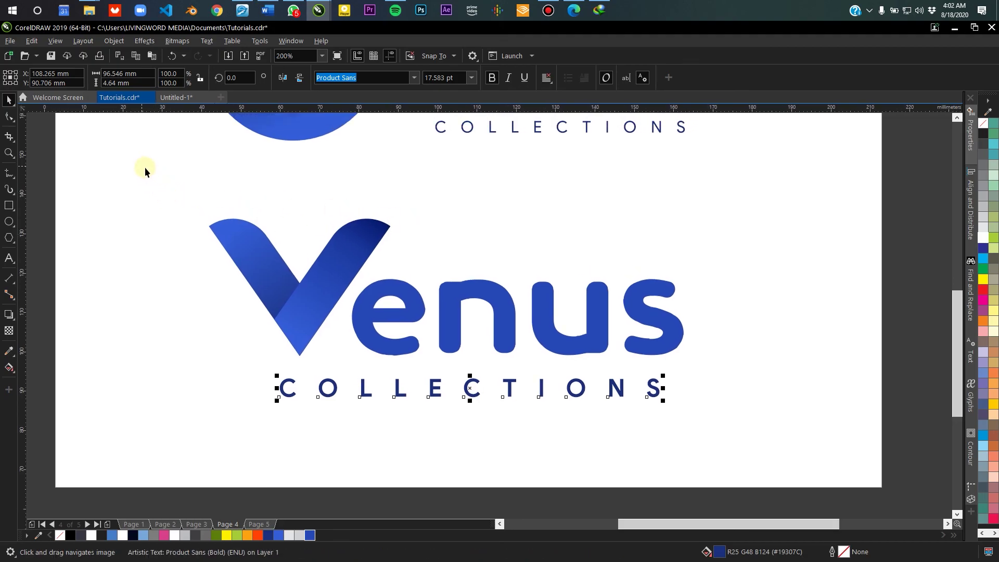